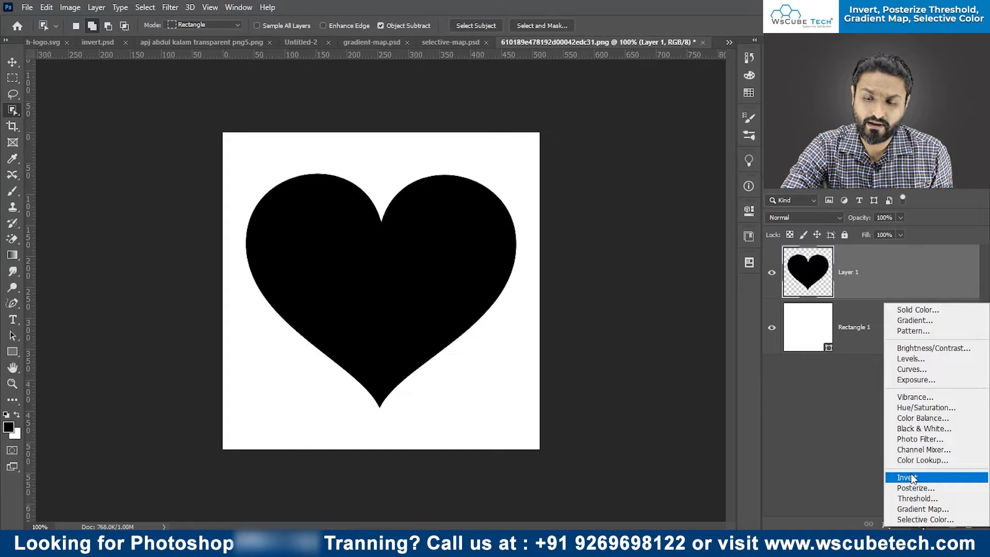
Step: Add an Invert adjustment layer above the black heart layer
{"action": "left_click", "coordinate": [819, 453]}
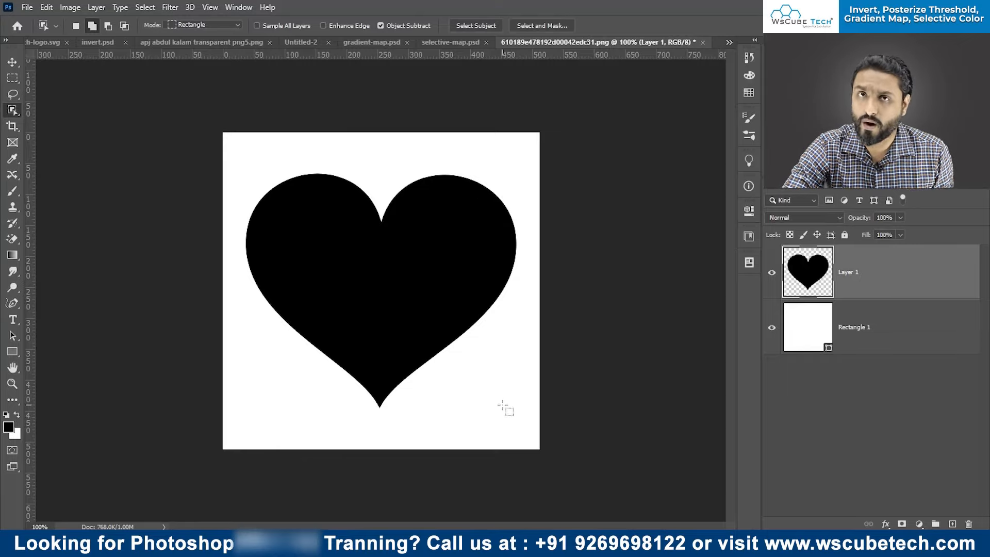
{"action": "left_click", "coordinate": [919, 524]}
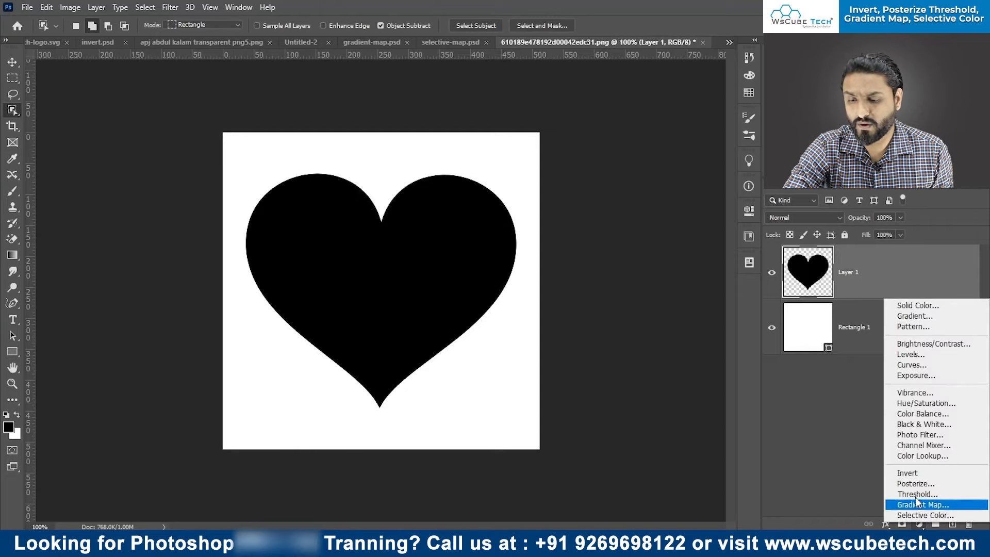
{"action": "left_click", "coordinate": [909, 473]}
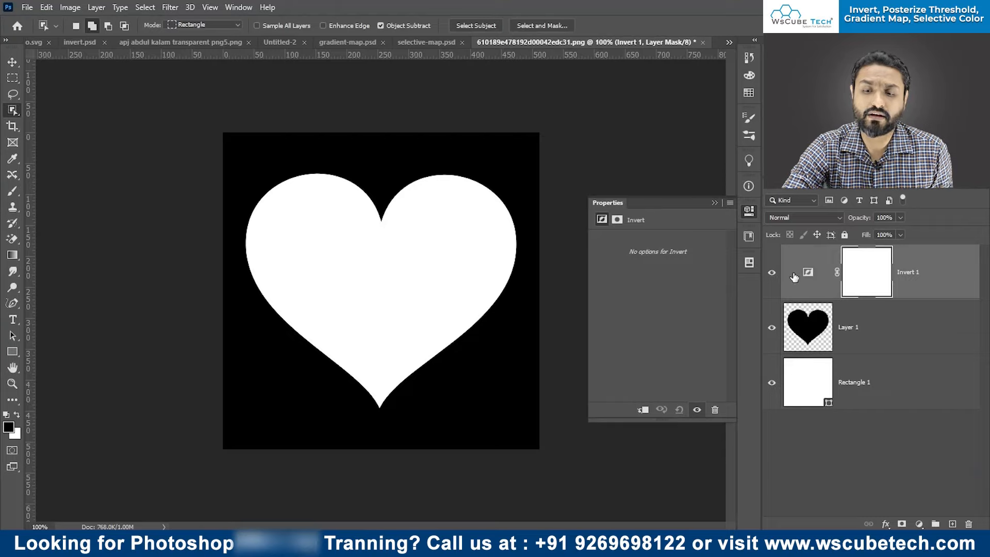
Step: Toggle the Invert layer's visibility to compare the heart image with and without it, leaving the adjustment hidden
{"action": "left_click", "coordinate": [772, 272]}
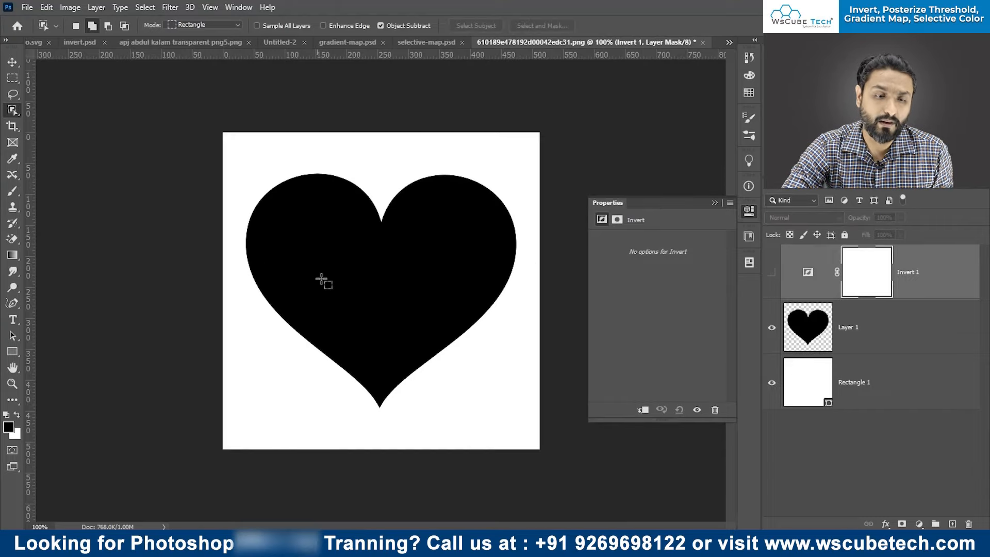
{"action": "left_click", "coordinate": [771, 272]}
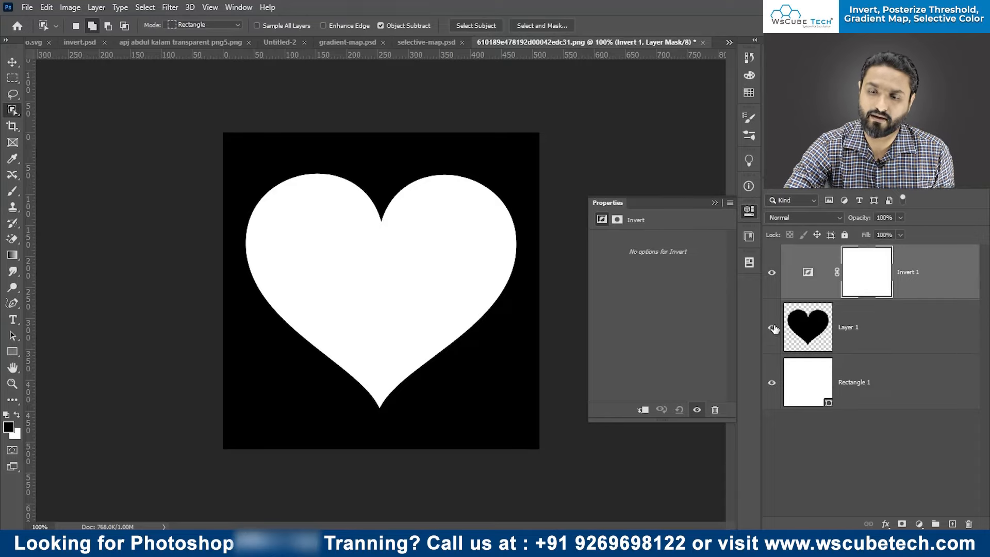
{"action": "left_click", "coordinate": [772, 273]}
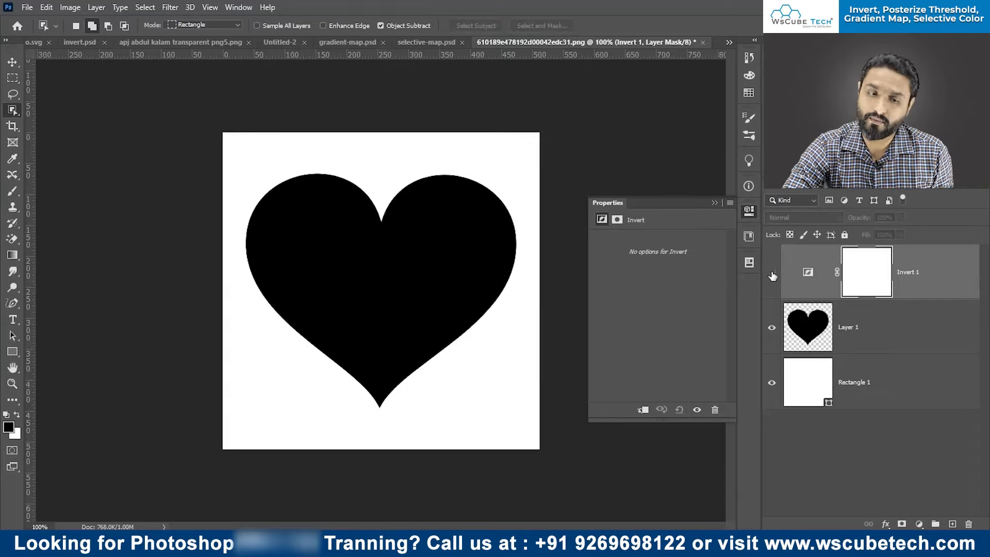
{"action": "left_click", "coordinate": [771, 274]}
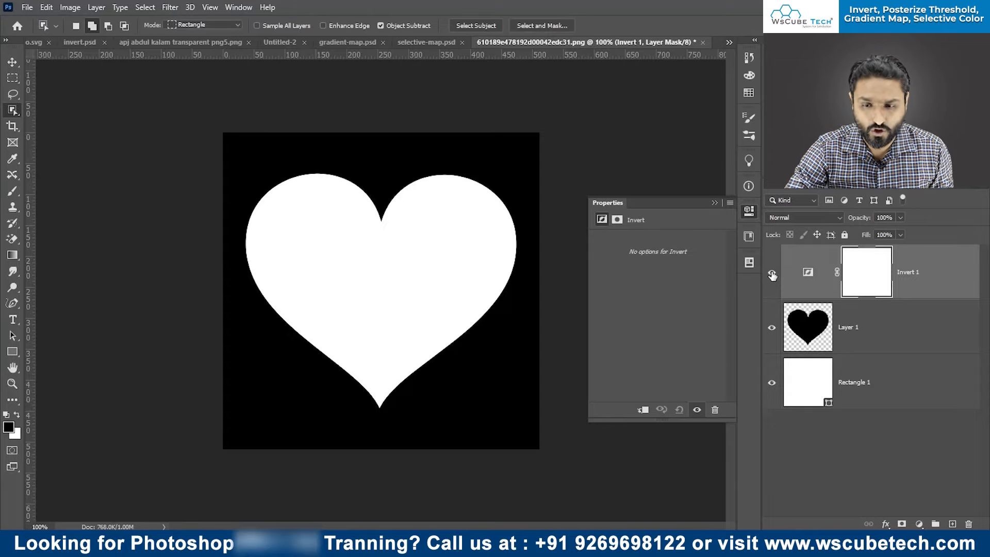
{"action": "left_click", "coordinate": [772, 274]}
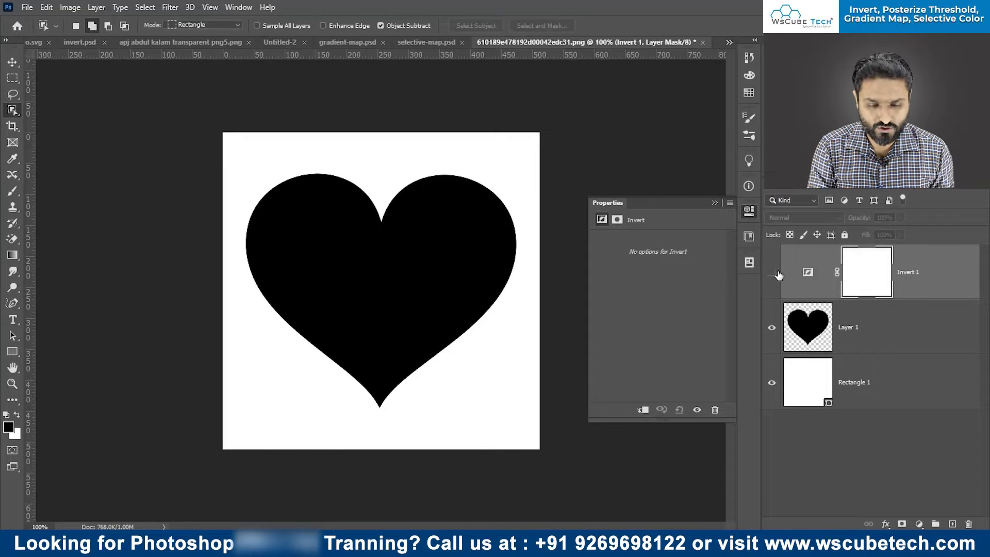
{"action": "key", "text": "ctrl+i"}
{"action": "key", "text": "ctrl+i"}
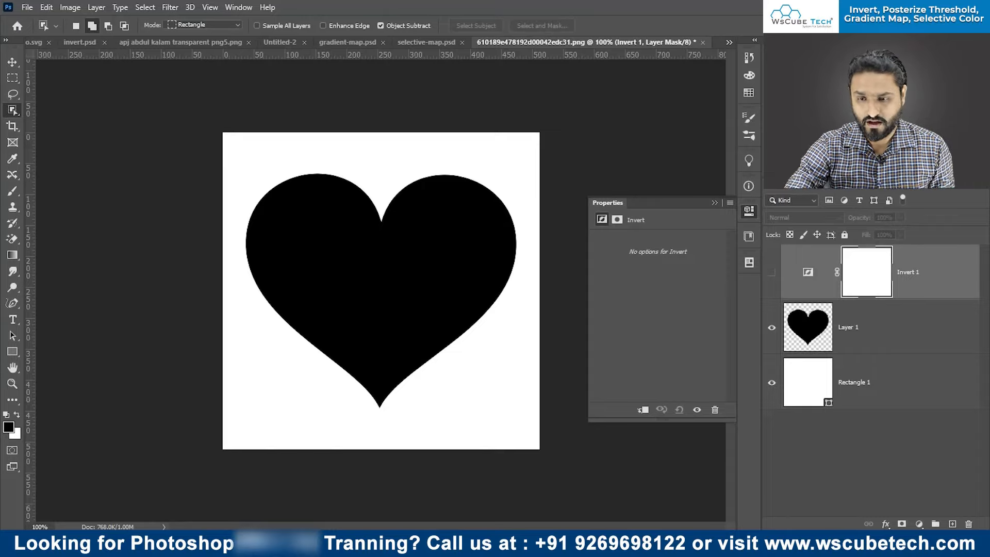
Step: Try inverting the heart and the white rectangle directly as one merged layer, and undo the invert and merge
{"action": "left_click", "coordinate": [848, 324]}
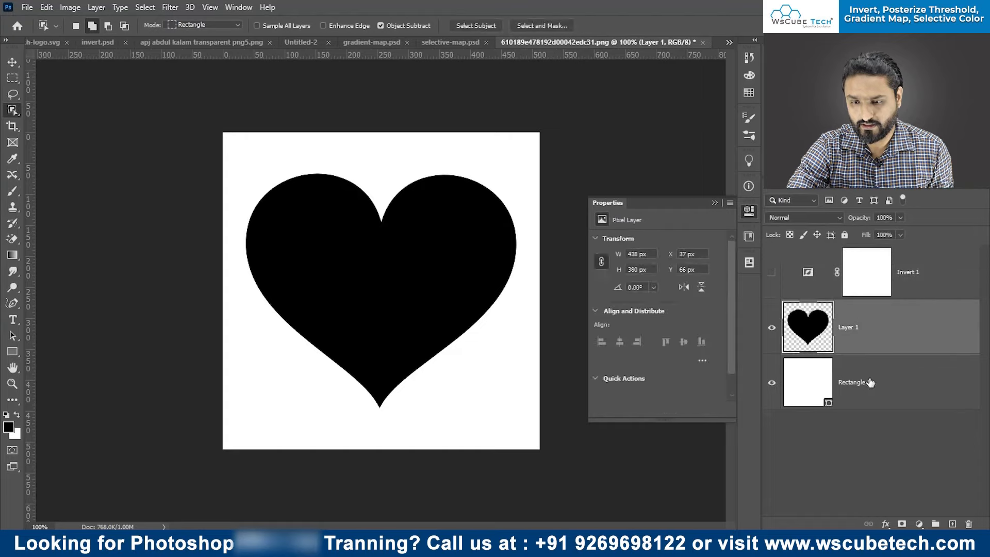
{"action": "left_click", "coordinate": [870, 382], "text": "shift"}
{"action": "key", "text": "ctrl+e"}
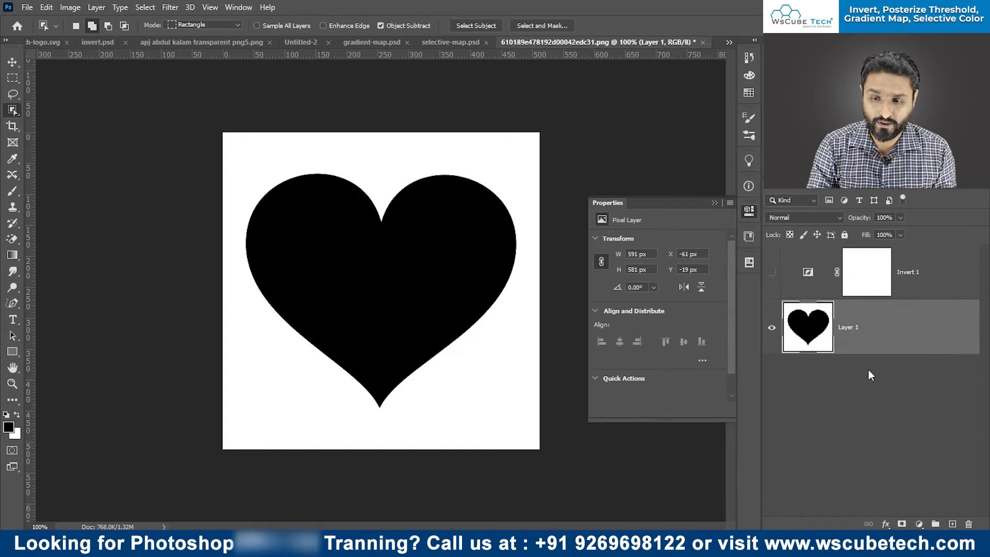
{"action": "key", "text": "ctrl+i"}
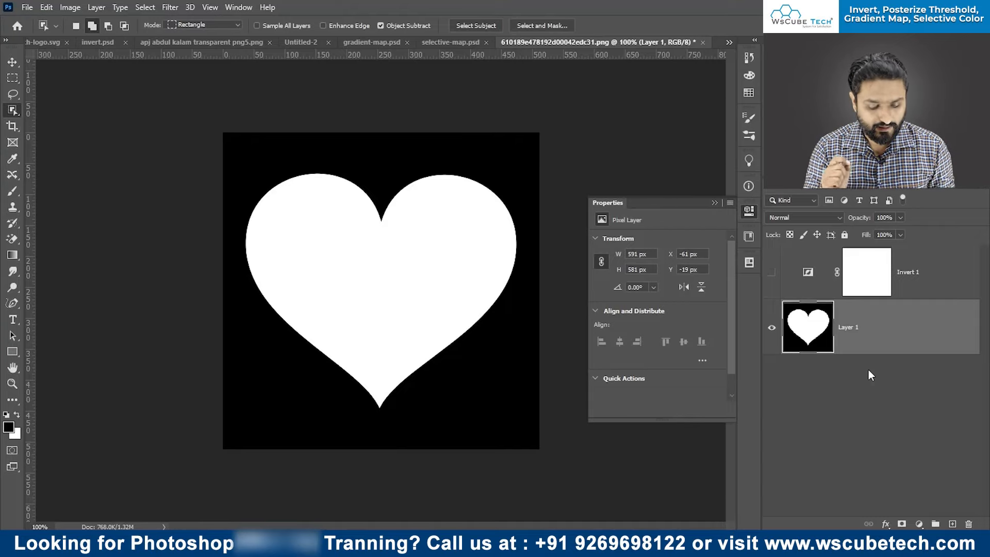
{"action": "key", "text": "ctrl+z"}
{"action": "key", "text": "ctrl+z"}
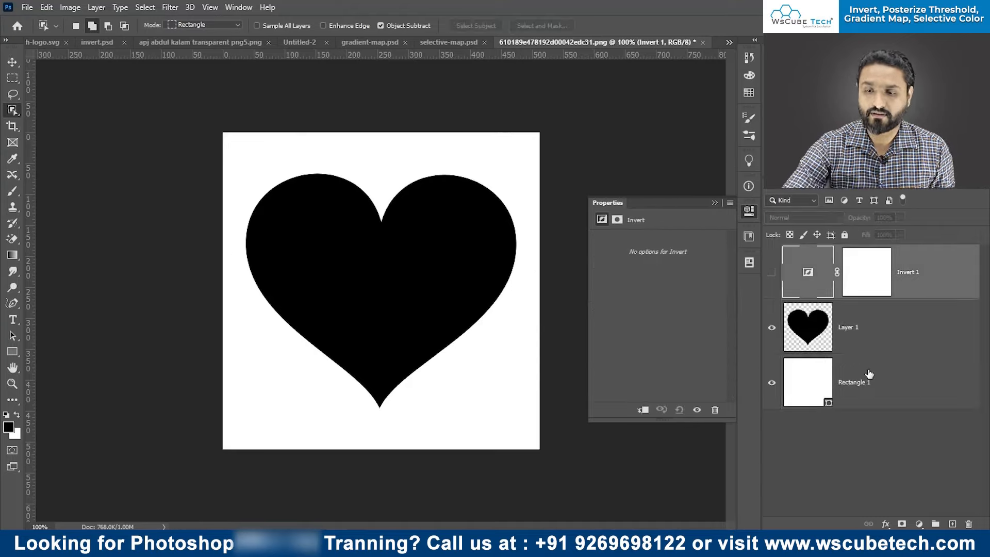
Step: Invert only the heart layer's pixels, check it with the rectangle hidden, and restore both layers
{"action": "left_click", "coordinate": [844, 324]}
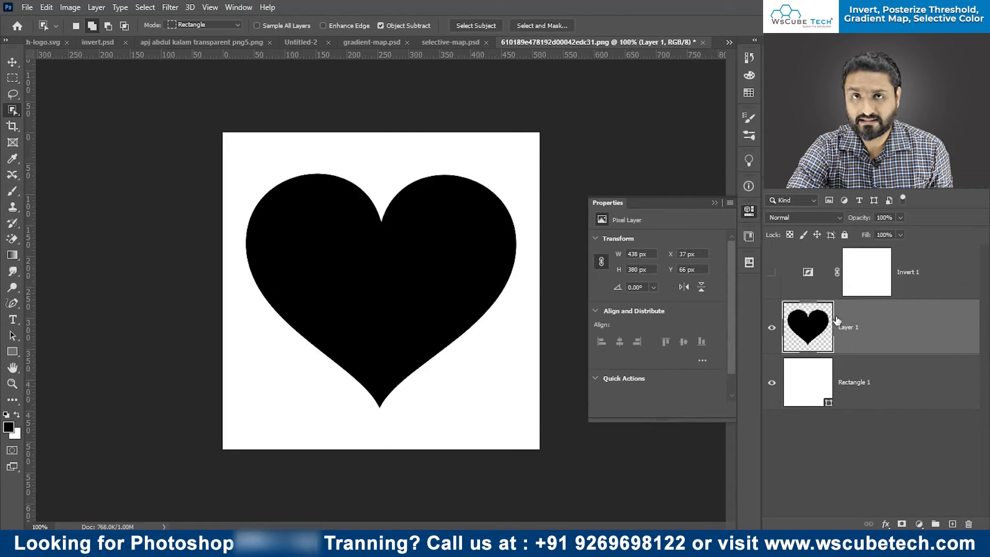
{"action": "key", "text": "ctrl+i"}
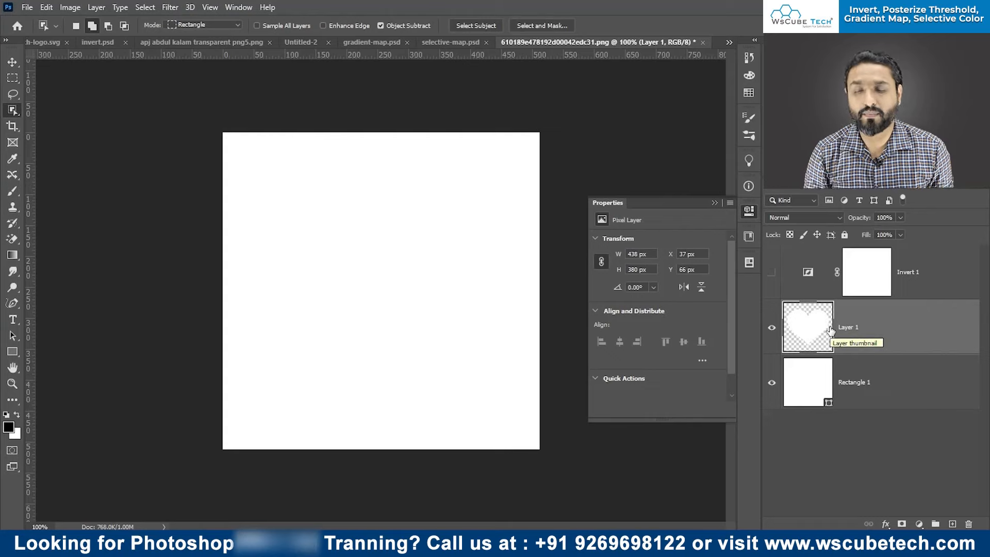
{"action": "left_click", "coordinate": [771, 383]}
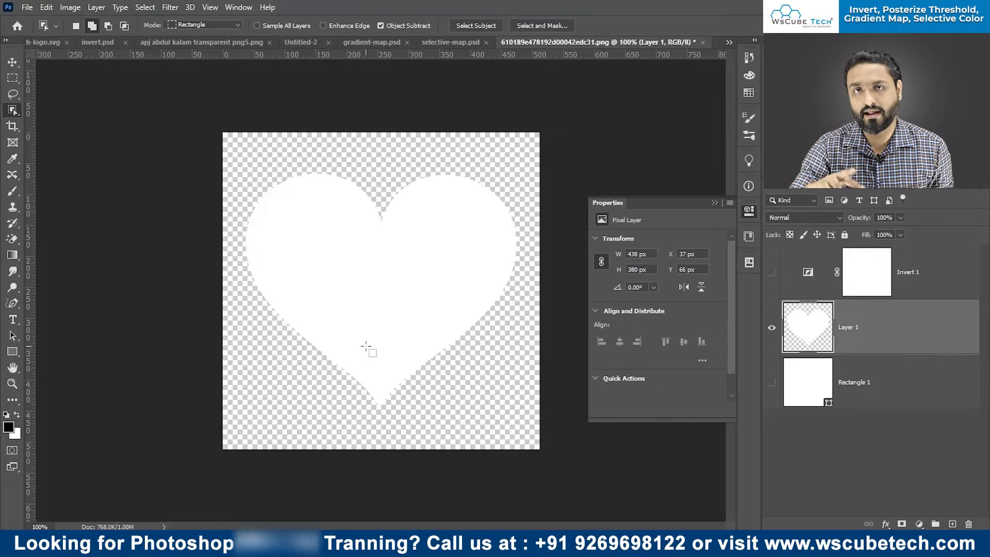
{"action": "key", "text": "ctrl+i"}
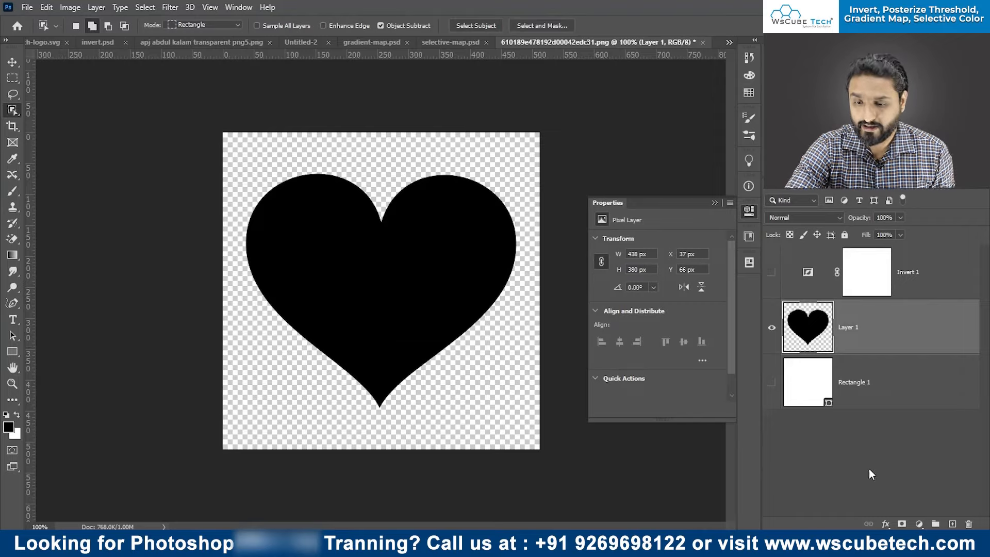
{"action": "left_click", "coordinate": [772, 382]}
Step: Merge Layer 1 with Rectangle 1 again, invert the merged layer's colors, and undo both operations
{"action": "left_click", "coordinate": [882, 398]}
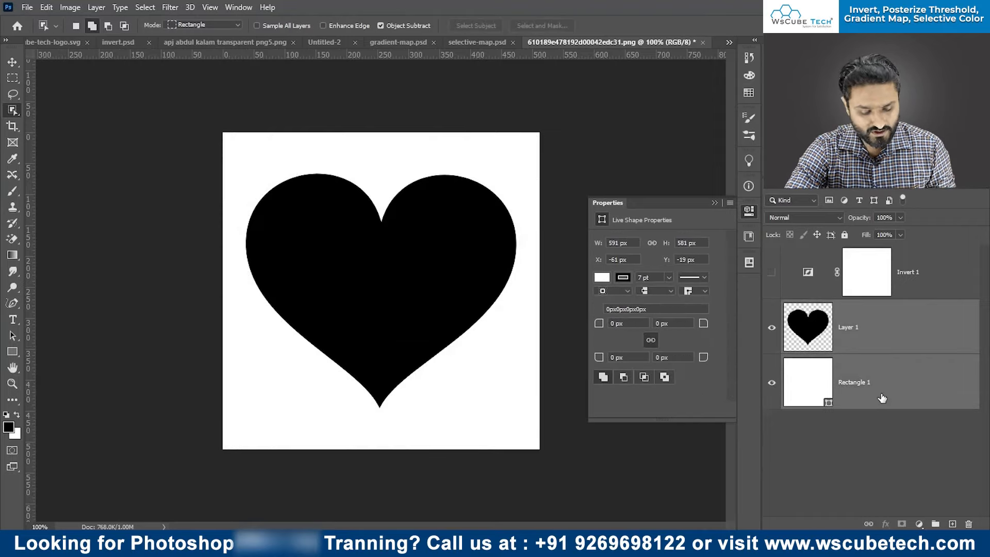
{"action": "key", "text": "ctrl+e"}
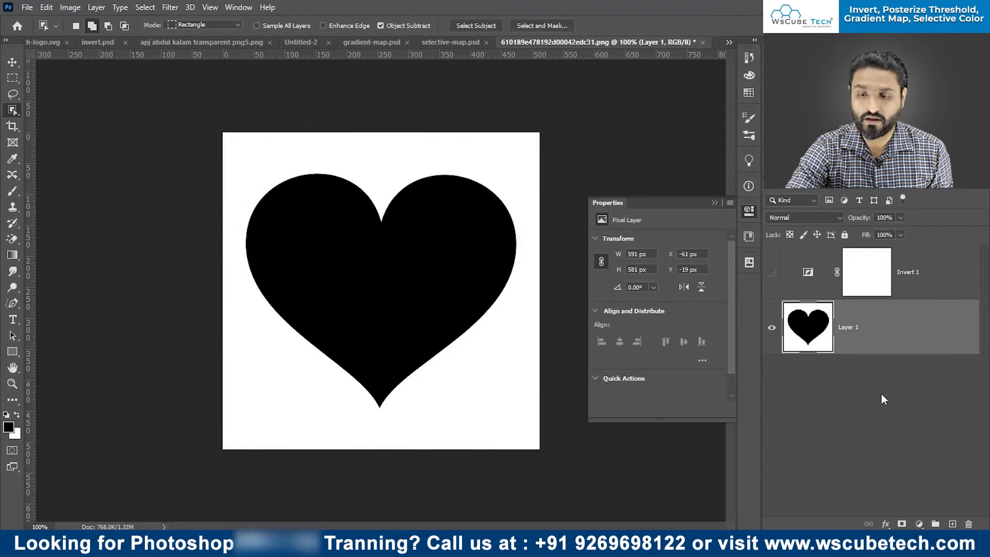
{"action": "key", "text": "ctrl+i"}
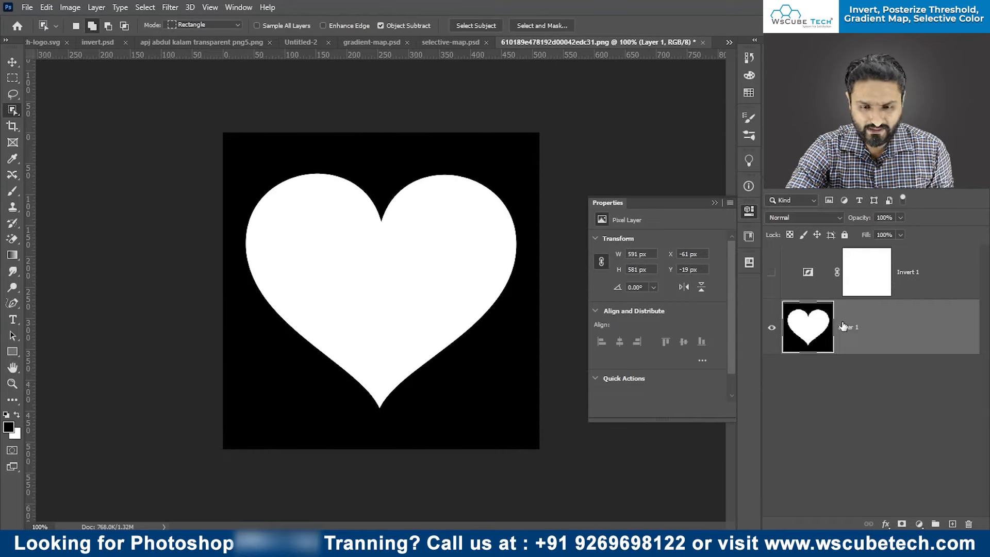
{"action": "key", "text": "ctrl+z"}
{"action": "key", "text": "ctrl+z"}
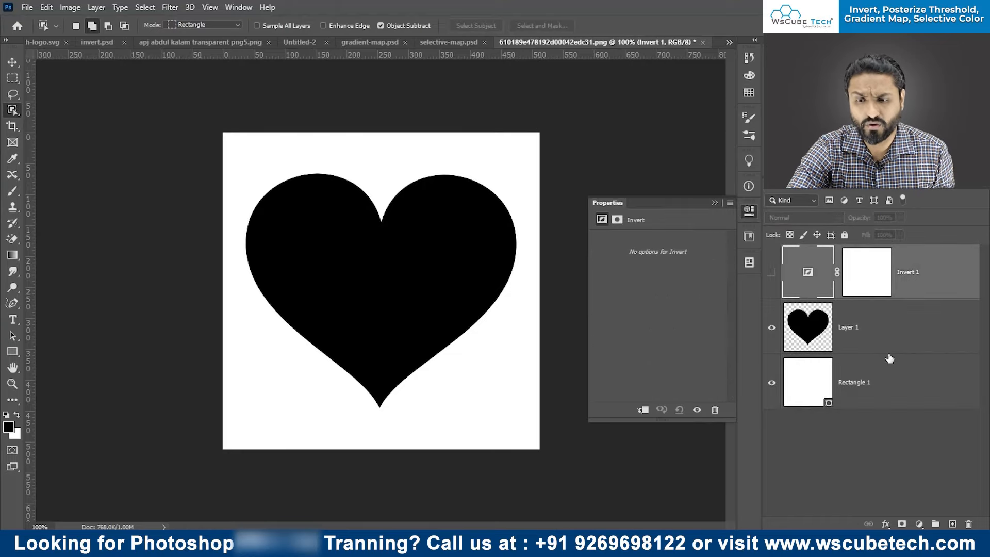
Step: Turn the heart document's Invert layer back on and switch to the portrait document invert.psd at 100% zoom
{"action": "left_click", "coordinate": [772, 274]}
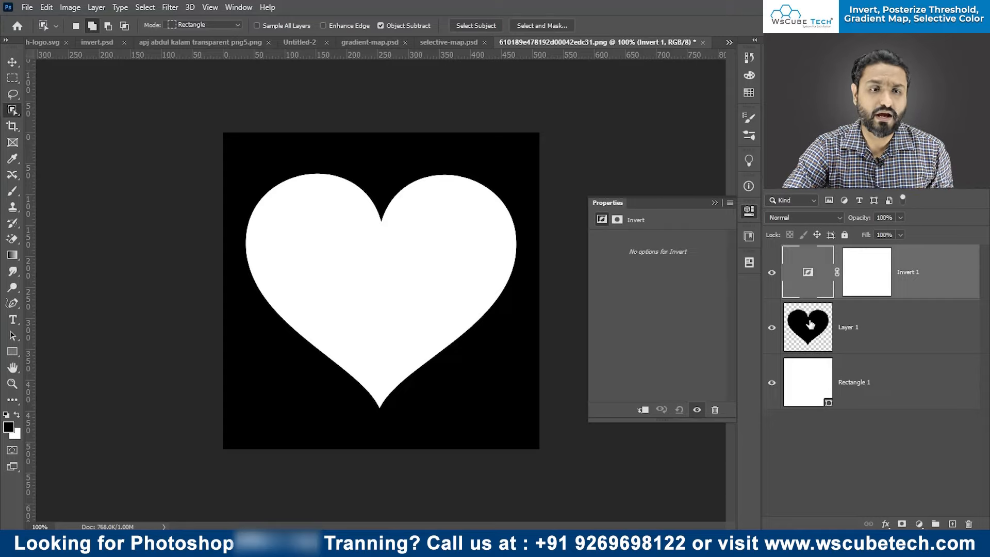
{"action": "left_click", "coordinate": [95, 44]}
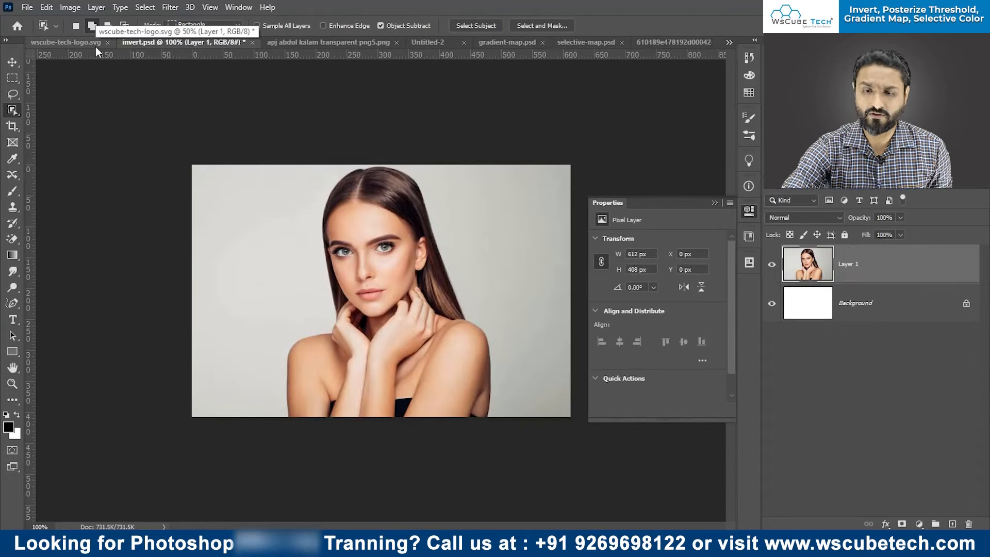
{"action": "left_click", "coordinate": [716, 202]}
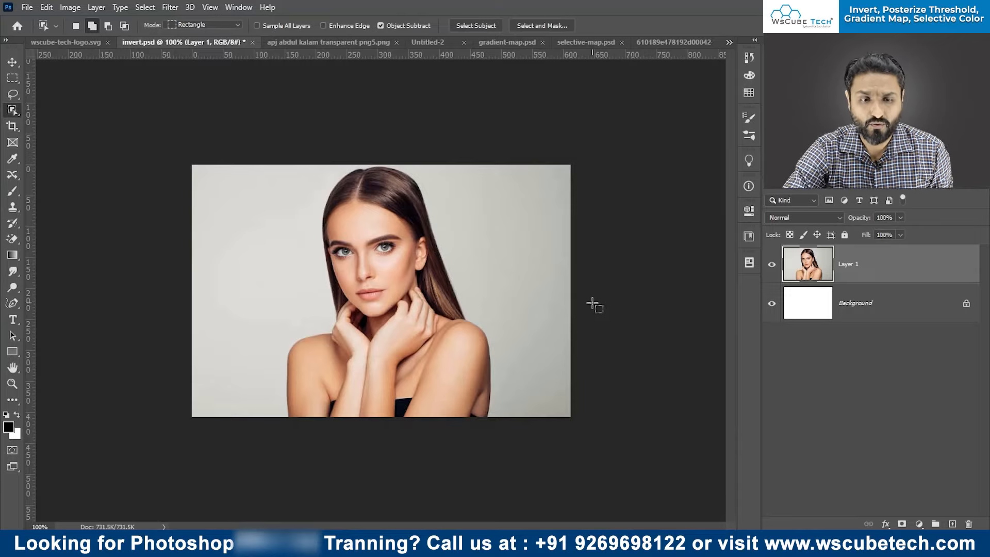
{"action": "key", "text": "ctrl+0"}
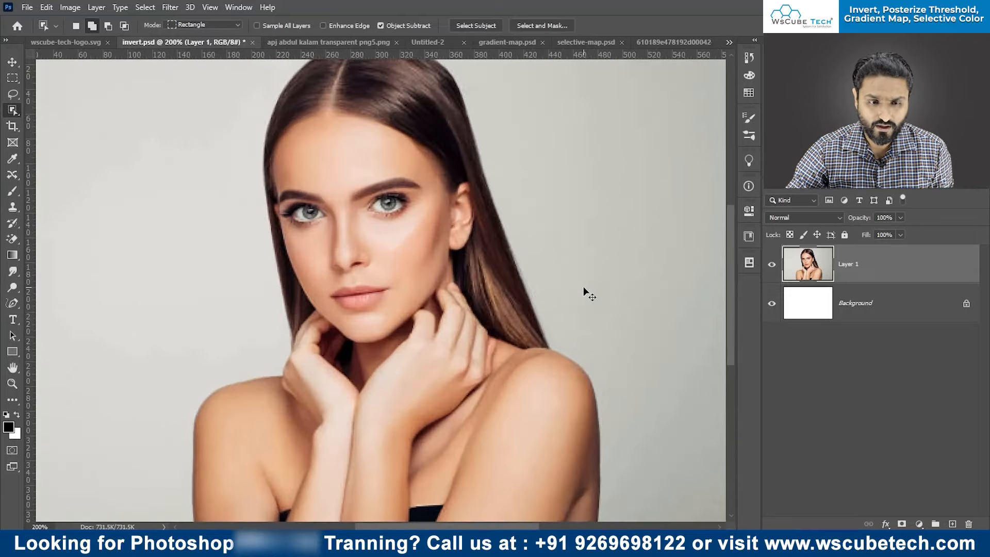
{"action": "key", "text": "ctrl+1"}
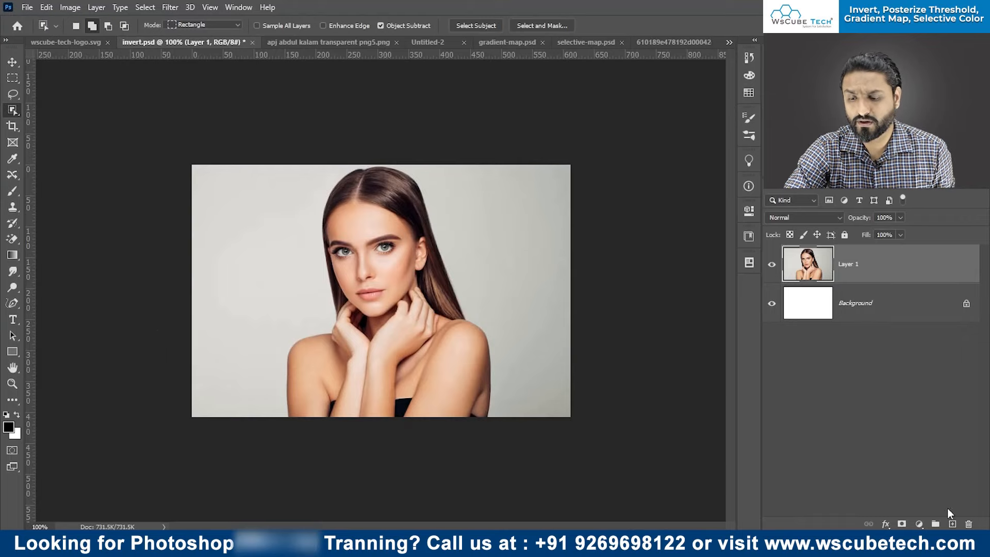
Step: Add an Invert adjustment layer above the portrait and compare the image with and without it
{"action": "left_click", "coordinate": [919, 524]}
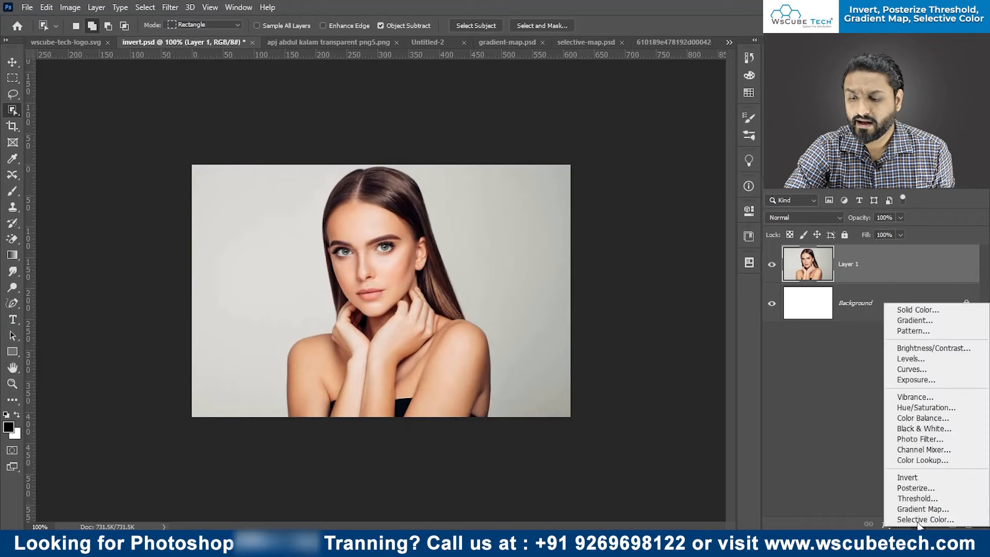
{"action": "left_click", "coordinate": [921, 479]}
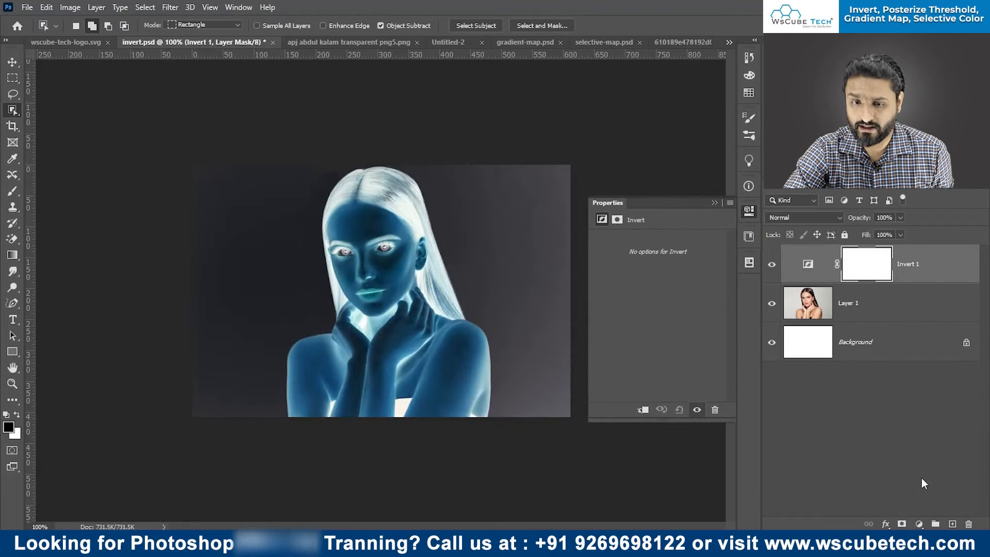
{"action": "left_click", "coordinate": [714, 204]}
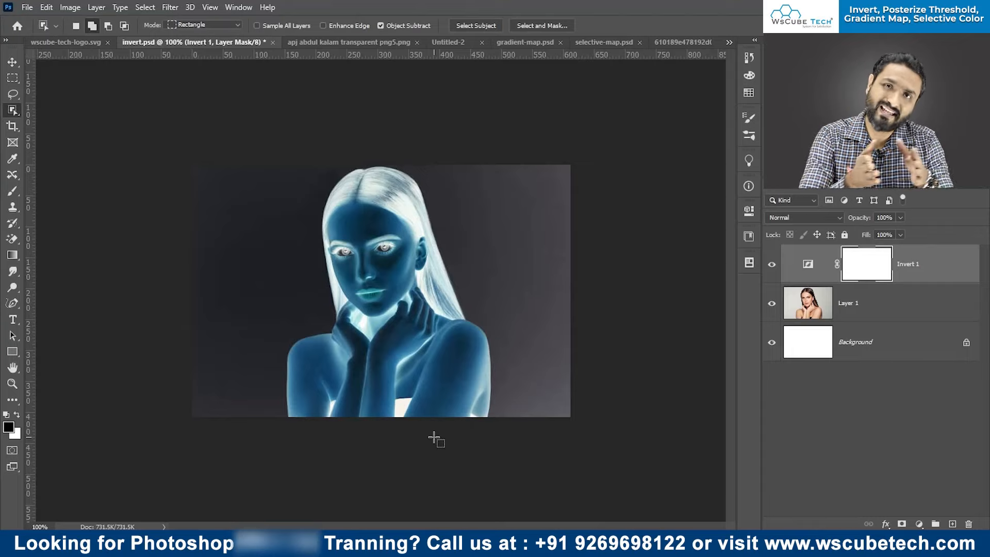
{"action": "left_click", "coordinate": [771, 264]}
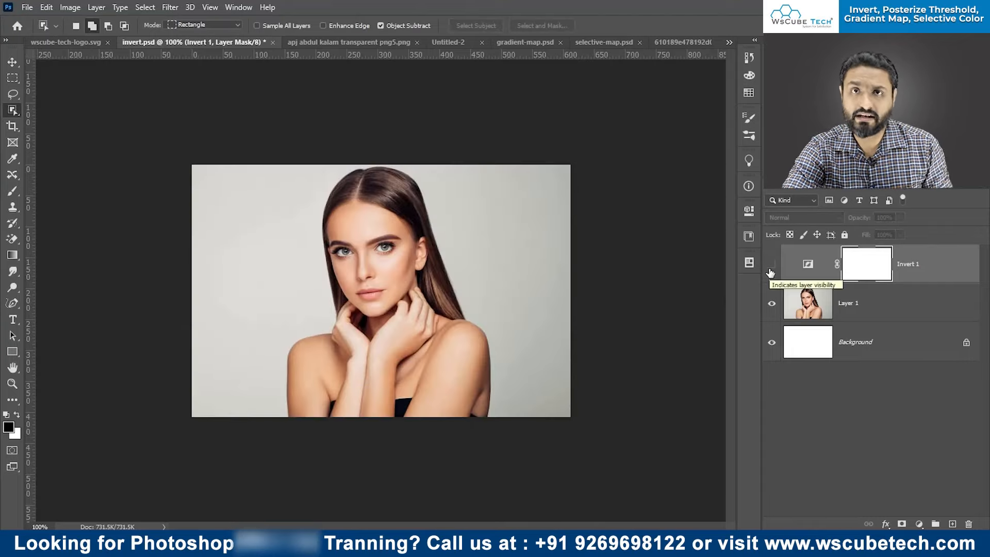
{"action": "left_click", "coordinate": [771, 265]}
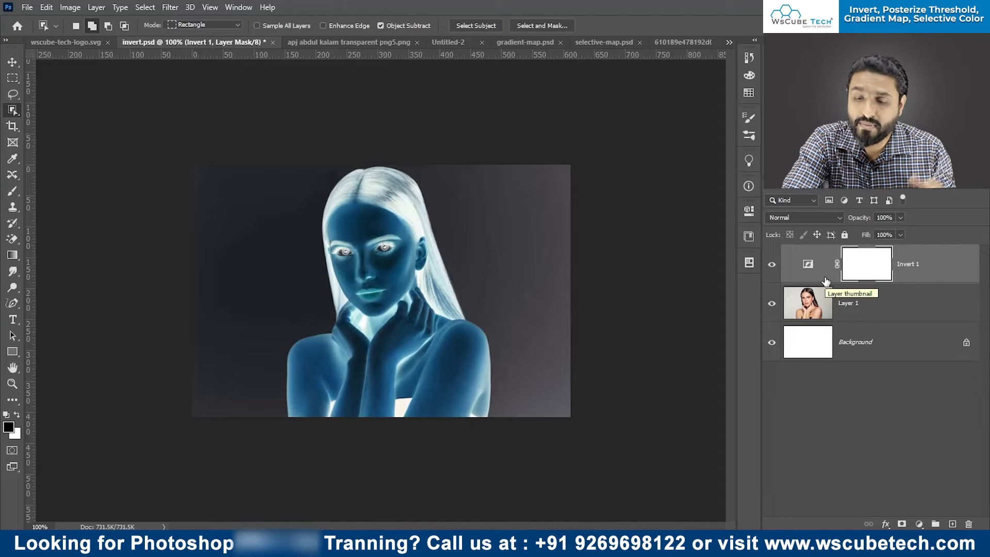
Step: Set the blend mode of the portrait's Invert layer to Subtract
{"action": "left_click", "coordinate": [803, 218]}
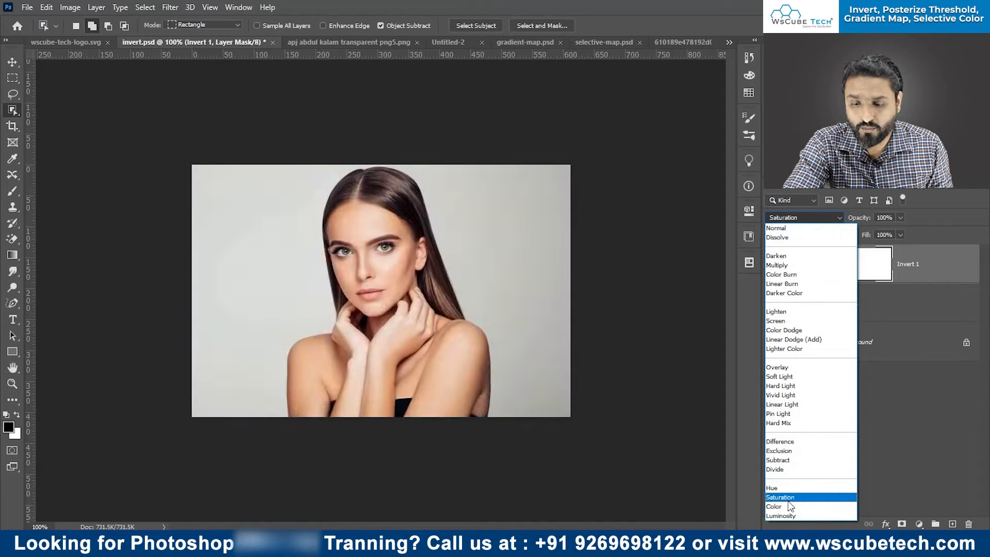
{"action": "left_click", "coordinate": [781, 460]}
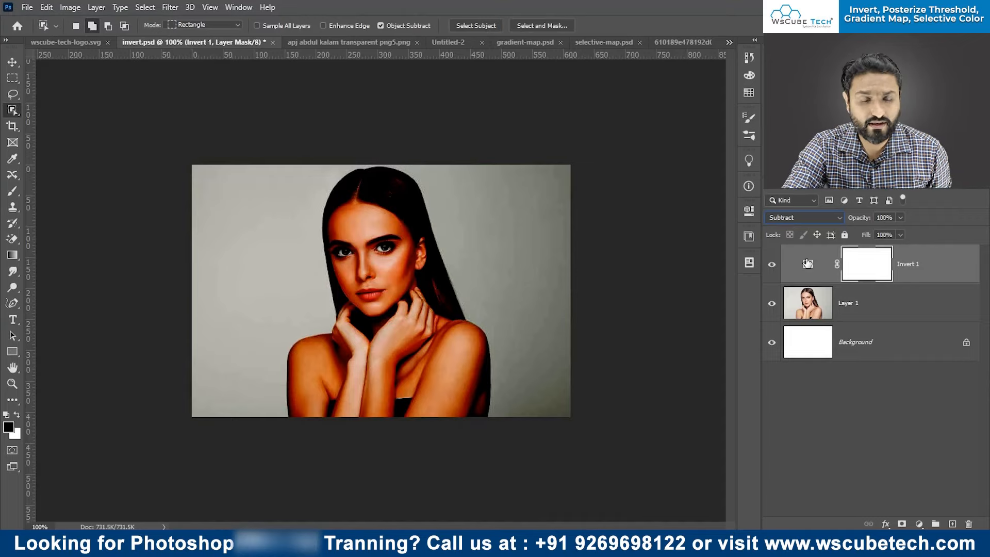
{"action": "left_click", "coordinate": [787, 219]}
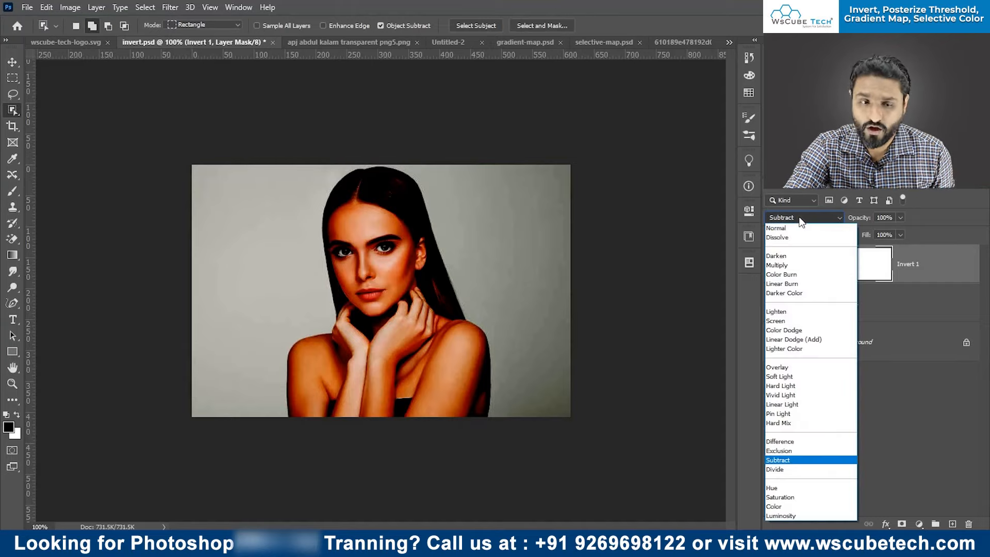
{"action": "key", "text": "Escape"}
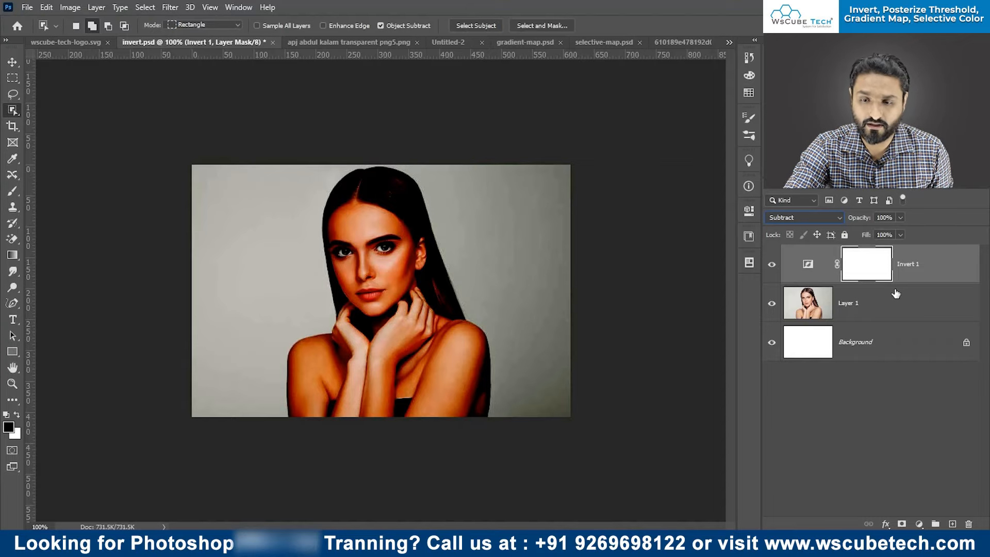
Step: Compare the portrait with the Invert layer hidden and shown, and with its blend mode at Normal and at Subtract
{"action": "left_click", "coordinate": [772, 265]}
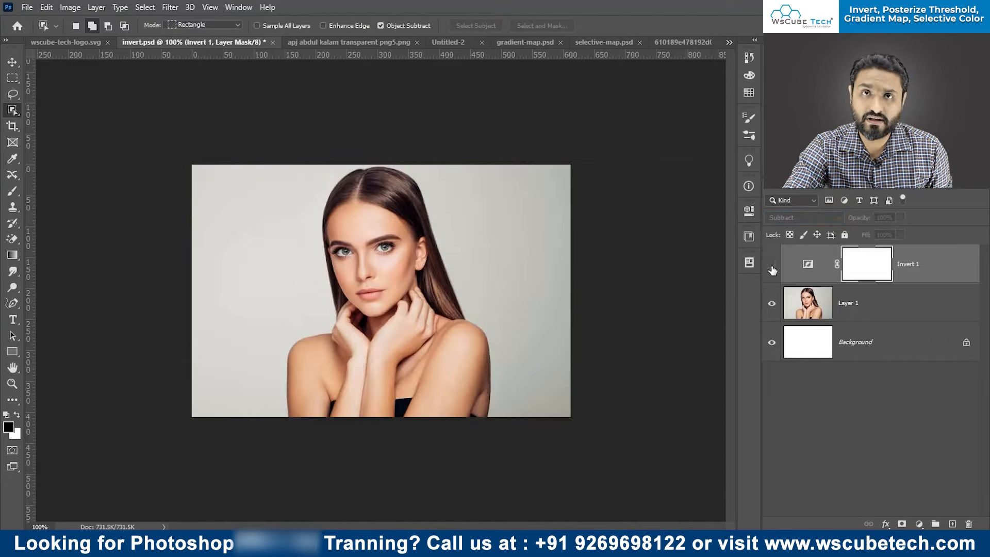
{"action": "left_click", "coordinate": [772, 265]}
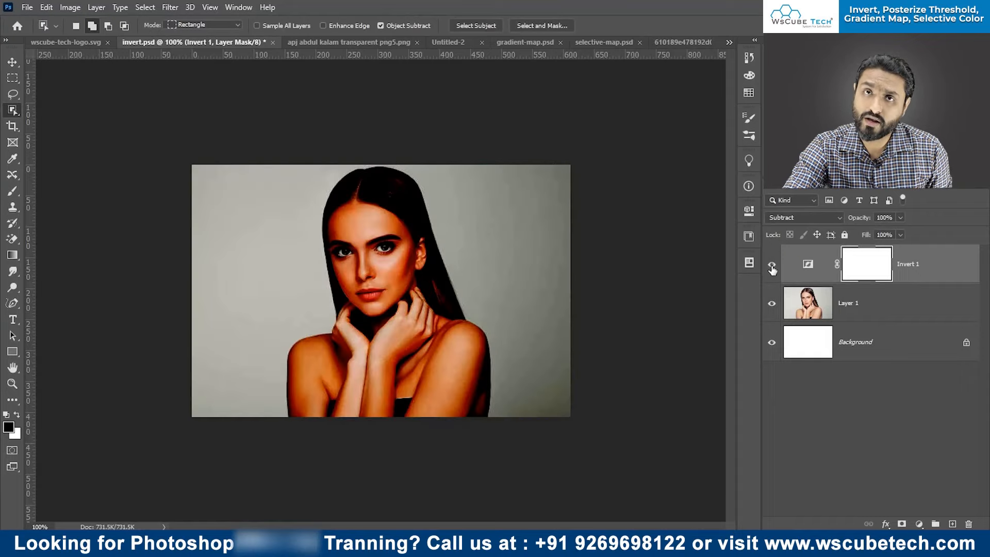
{"action": "left_click", "coordinate": [785, 221]}
{"action": "left_click", "coordinate": [786, 227]}
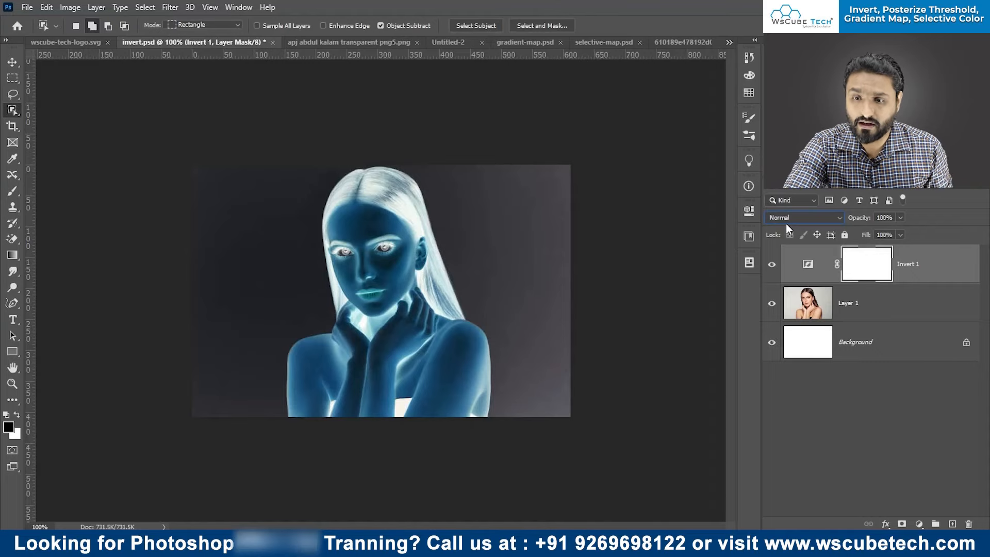
{"action": "left_click", "coordinate": [785, 224]}
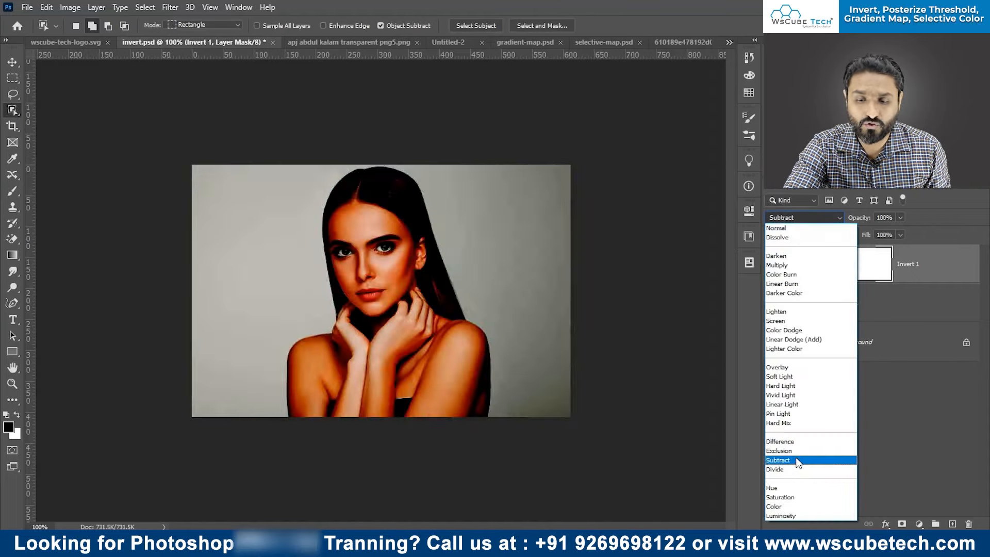
{"action": "left_click", "coordinate": [795, 459]}
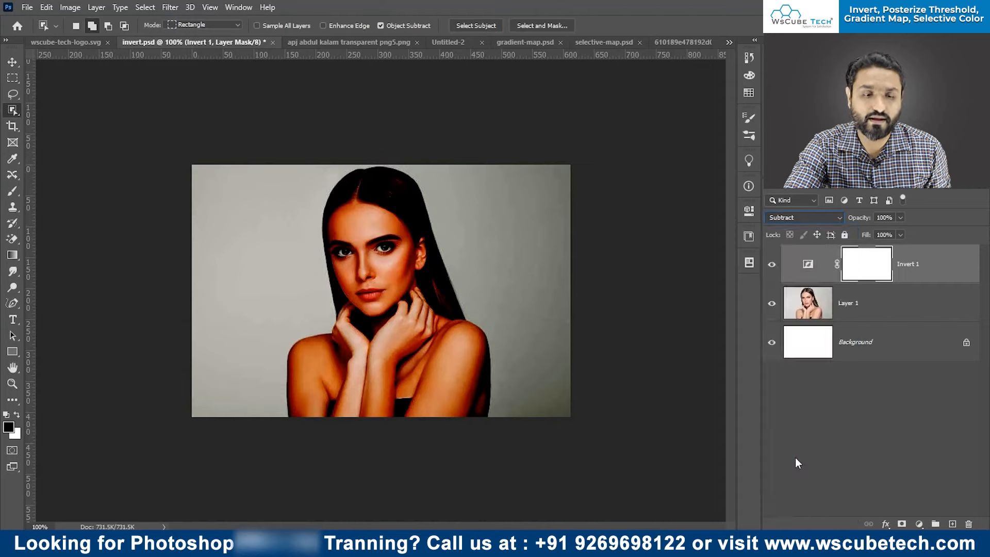
Step: Set the Invert layer's blend mode to Hard Mix and its opacity to 86%
{"action": "left_click", "coordinate": [792, 217]}
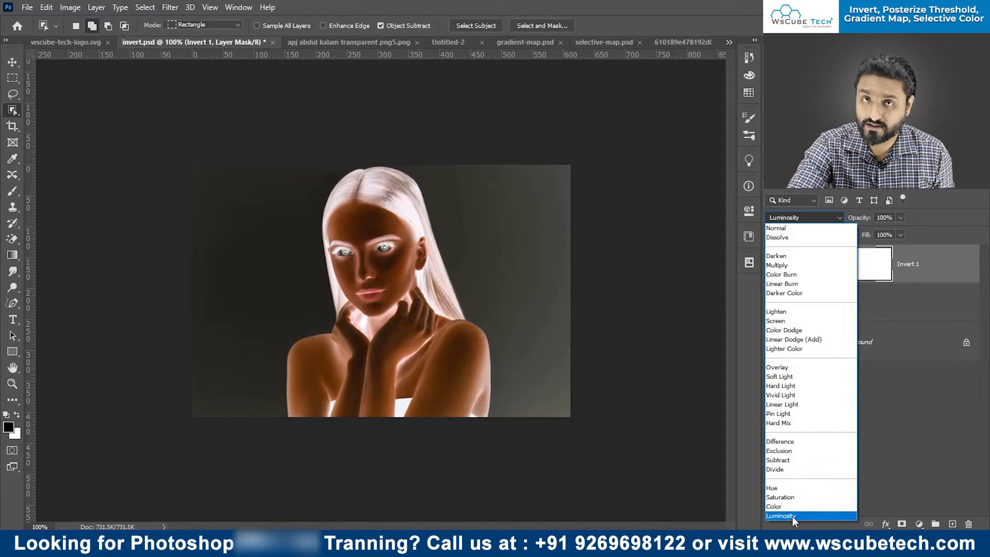
{"action": "left_click", "coordinate": [783, 423]}
{"action": "key", "text": "ctrl+plus"}
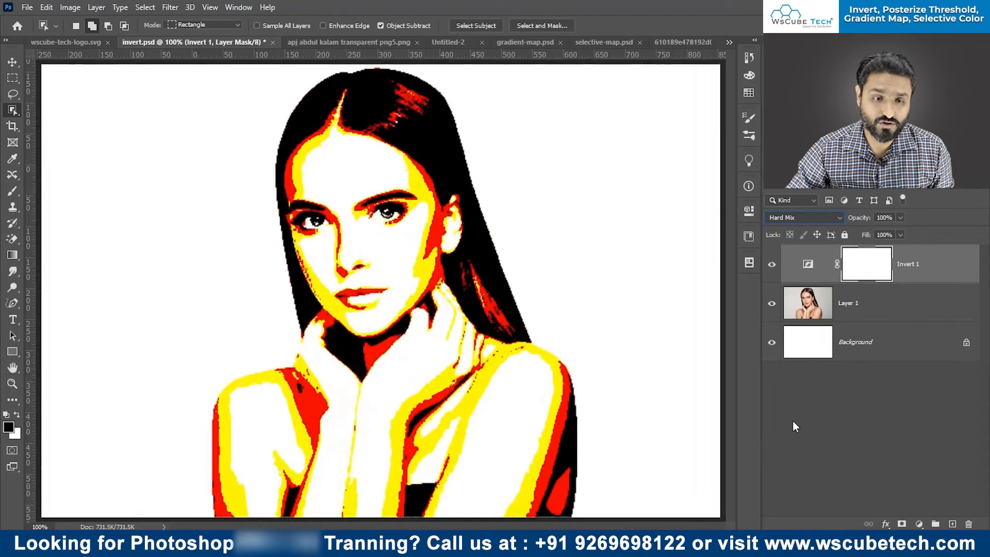
{"action": "key", "text": "ctrl+minus"}
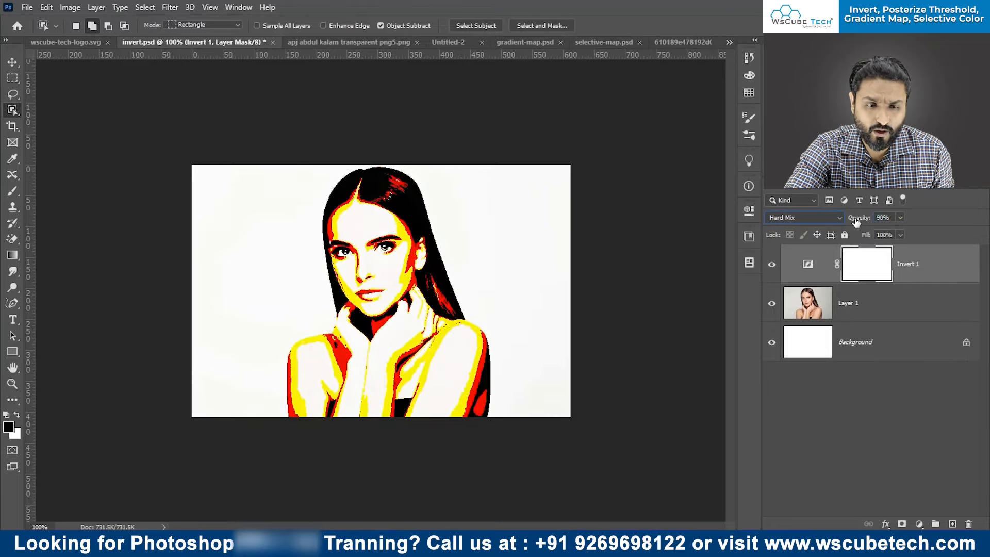
{"action": "mouse_move", "coordinate": [870, 218]}
{"action": "left_mouse_down"}
{"action": "mouse_move", "coordinate": [846, 218]}
{"action": "mouse_move", "coordinate": [881, 218]}
{"action": "left_mouse_up"}
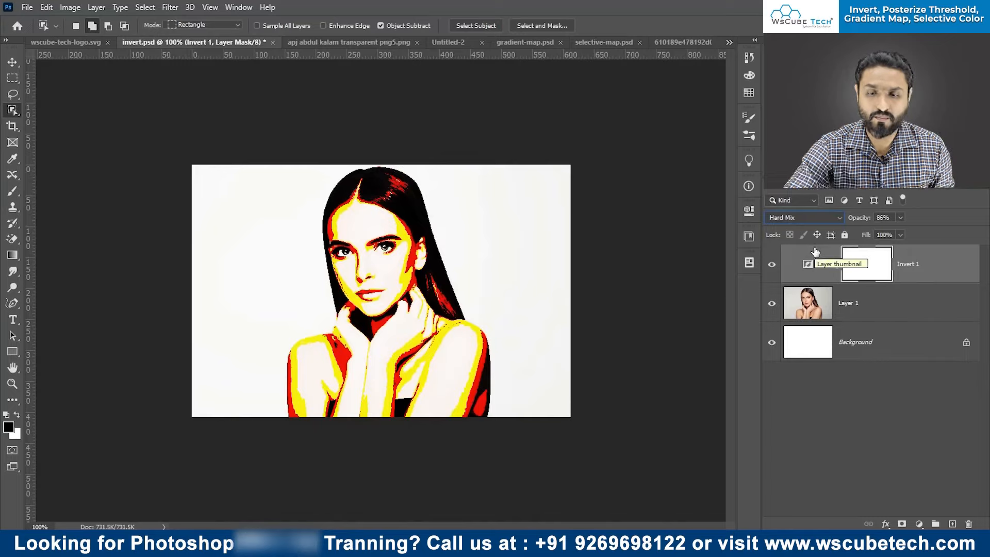
Step: Compare the portrait with and without the Hard Mix Invert layer and save the document
{"action": "left_click", "coordinate": [772, 265]}
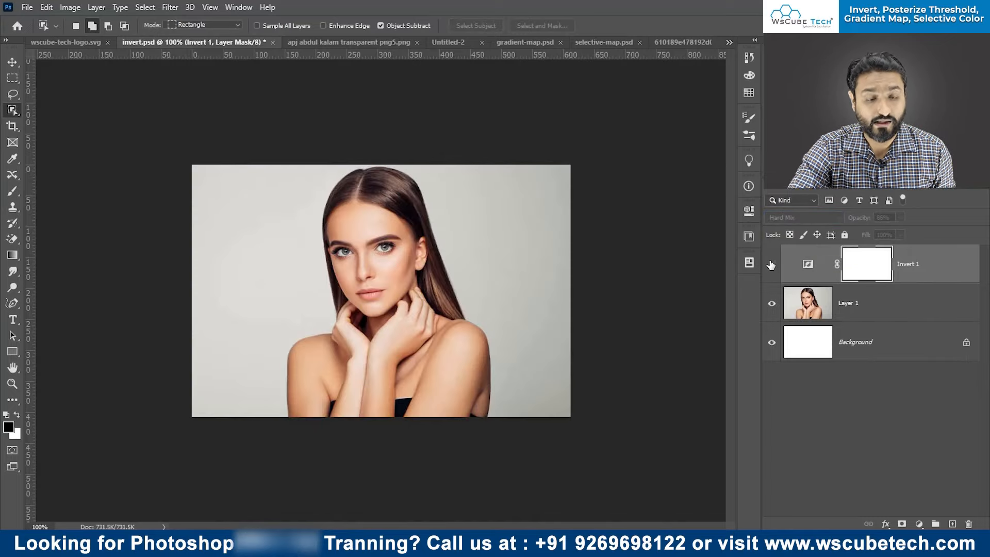
{"action": "left_click", "coordinate": [771, 264]}
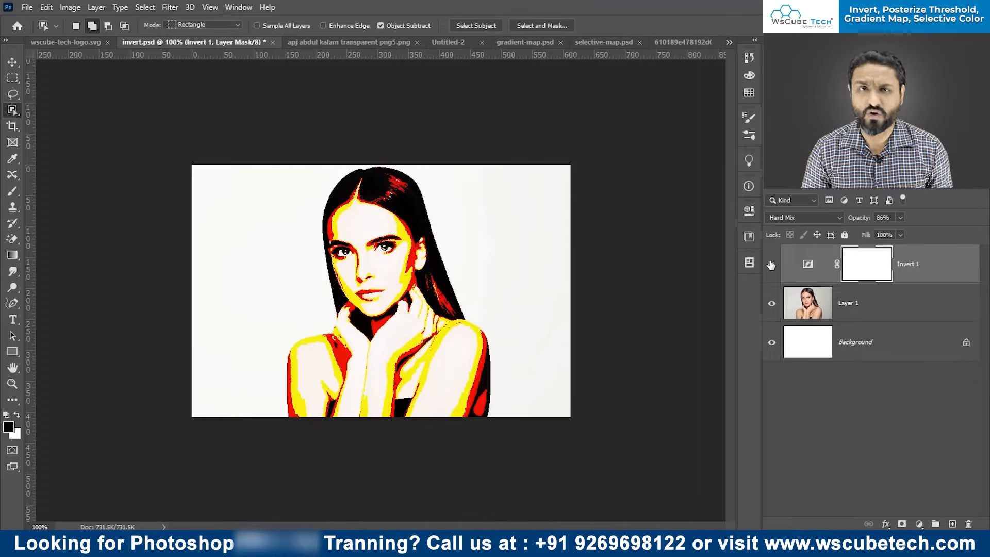
{"action": "key", "text": "ctrl+s"}
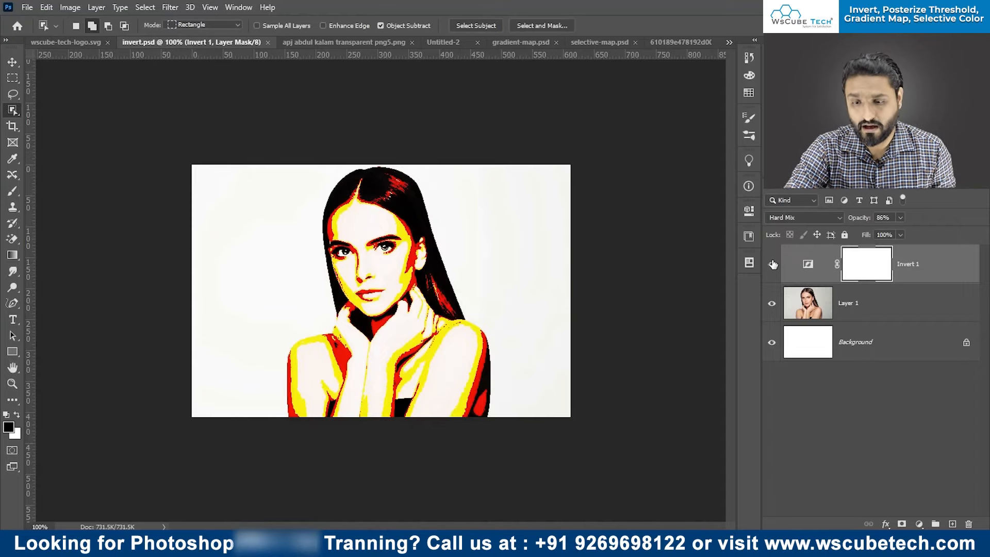
{"action": "left_click", "coordinate": [919, 523]}
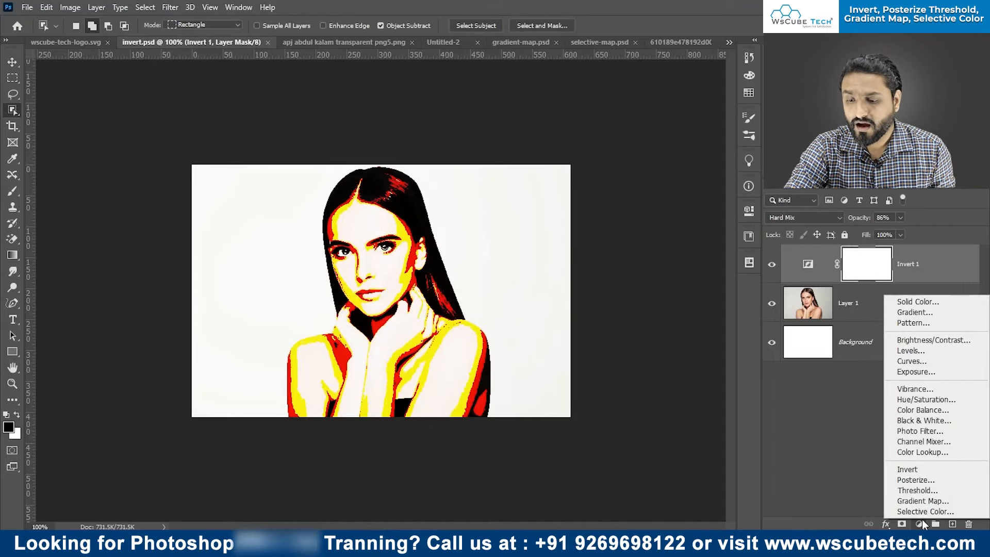
{"action": "left_click", "coordinate": [922, 521]}
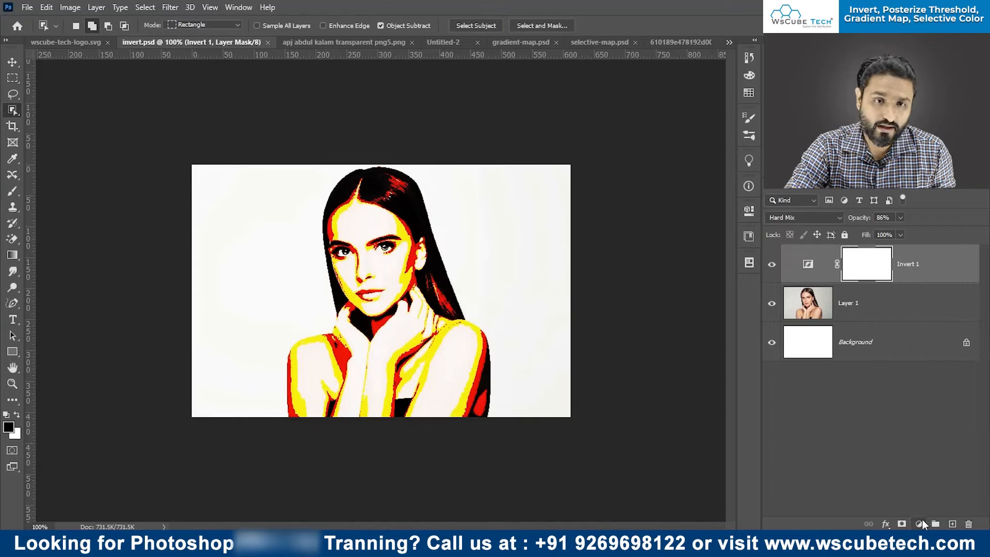
Step: Switch to the Untitled-2 portrait, select the man with the Object Selection Tool and mask out the white background
{"action": "left_click", "coordinate": [444, 41]}
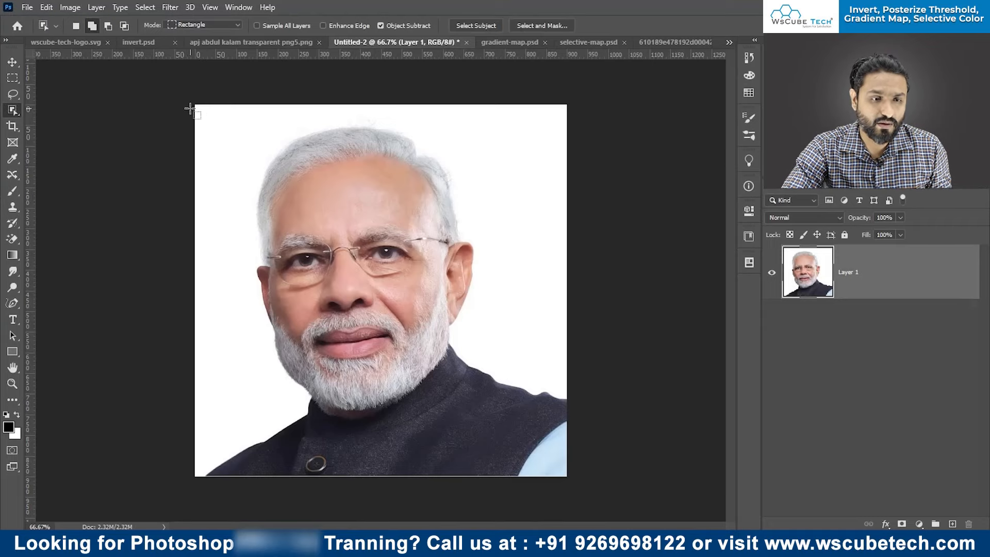
{"action": "right_click", "coordinate": [12, 110]}
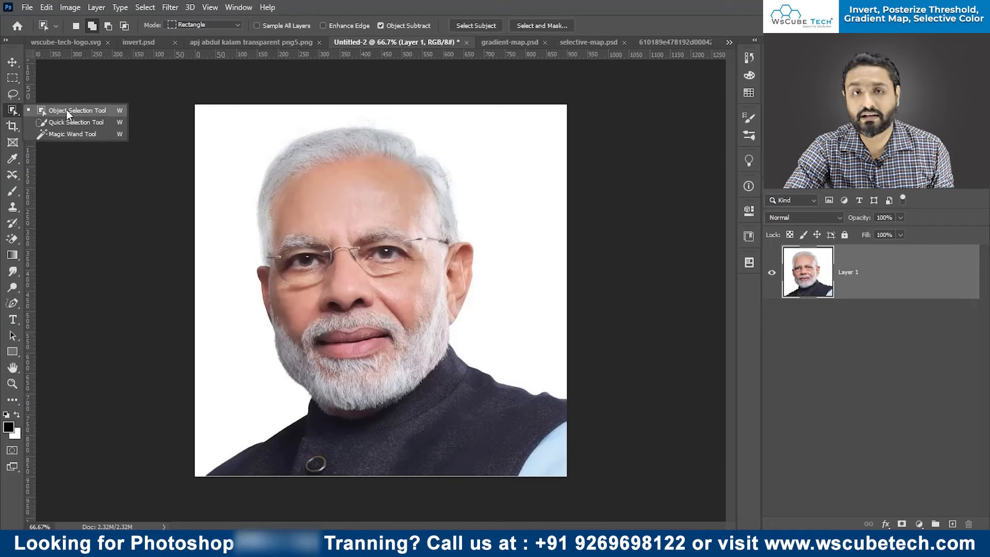
{"action": "left_click_drag", "start_coordinate": [204, 110], "coordinate": [585, 503]}
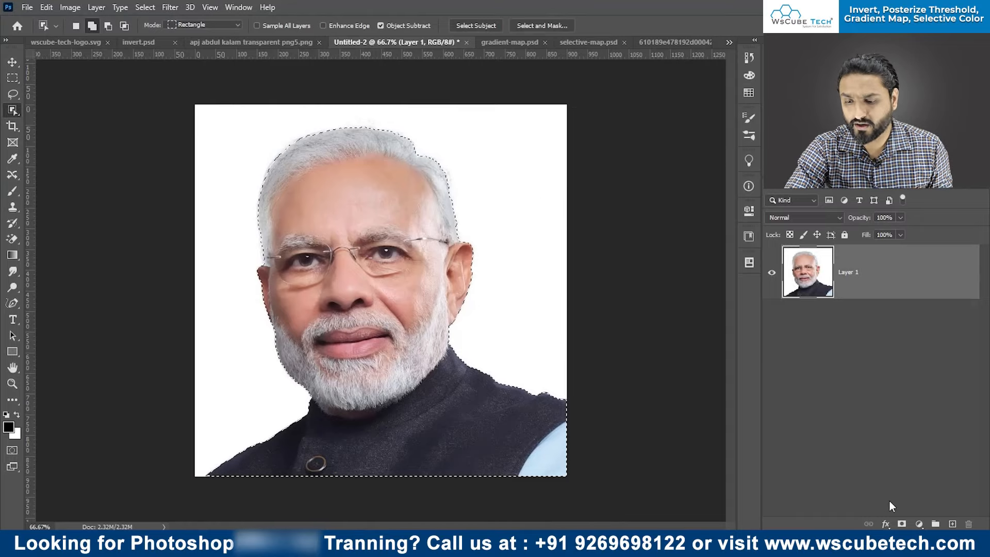
{"action": "left_click", "coordinate": [901, 524]}
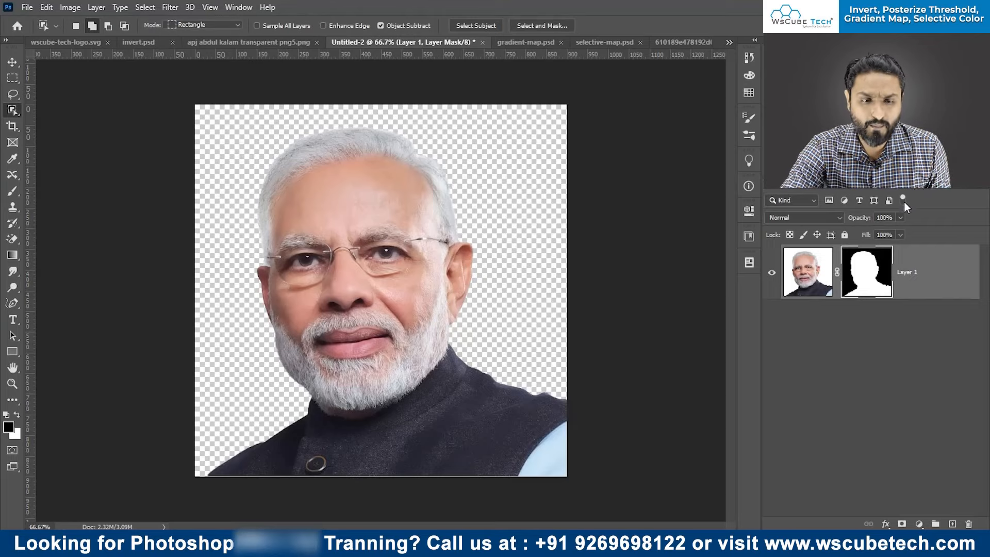
Step: Add a Posterize adjustment layer above the masked portrait and compare the image with and without it
{"action": "left_click", "coordinate": [913, 524]}
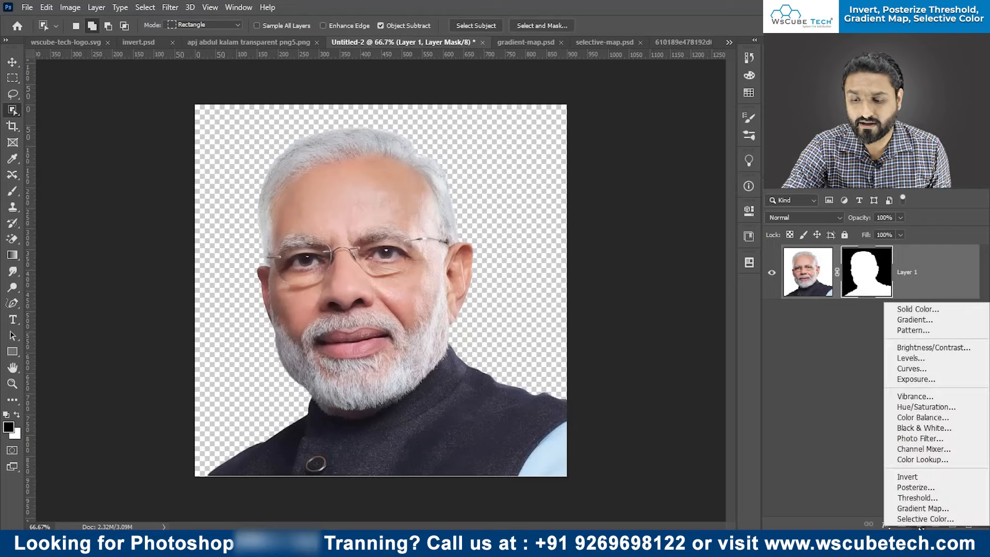
{"action": "left_click", "coordinate": [919, 491]}
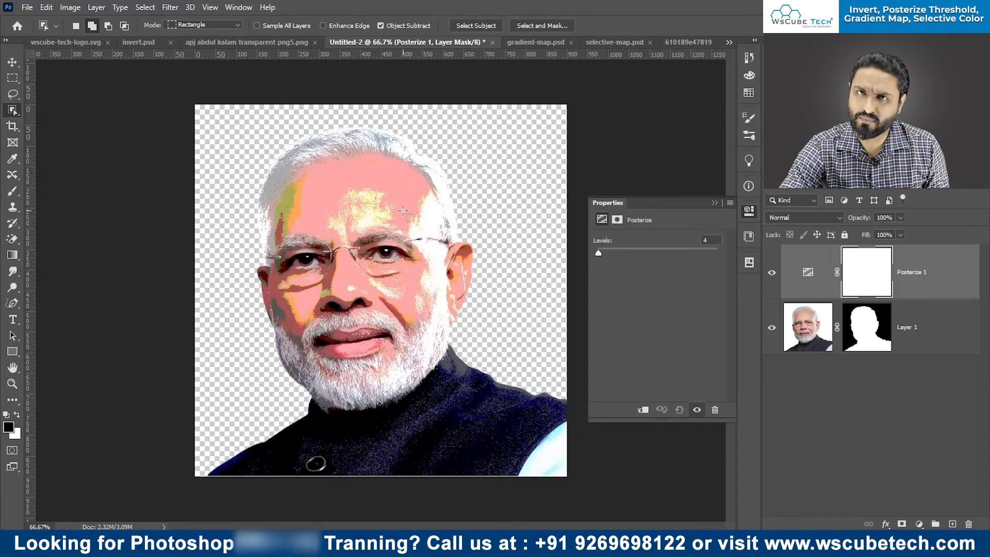
{"action": "key", "text": "ctrl+plus"}
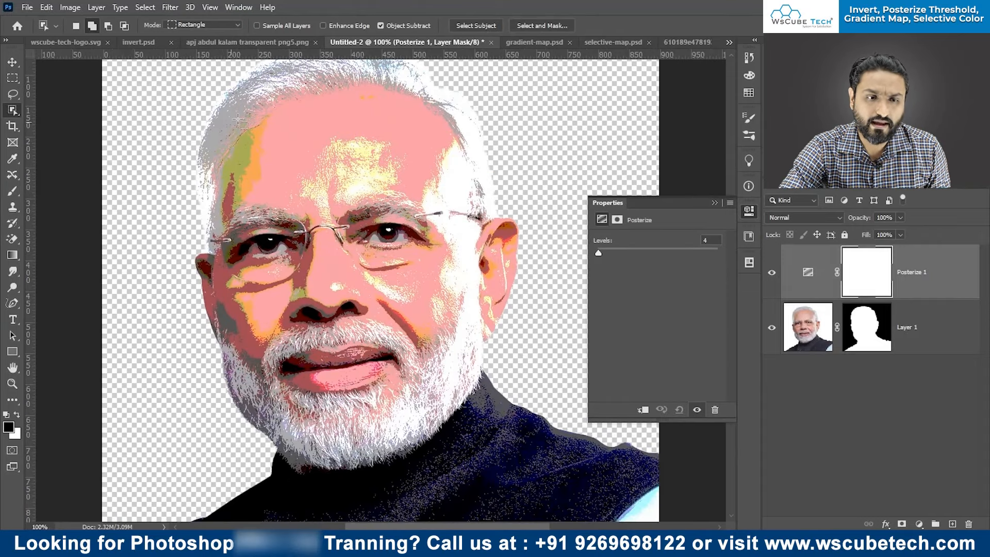
{"action": "left_click", "coordinate": [771, 275]}
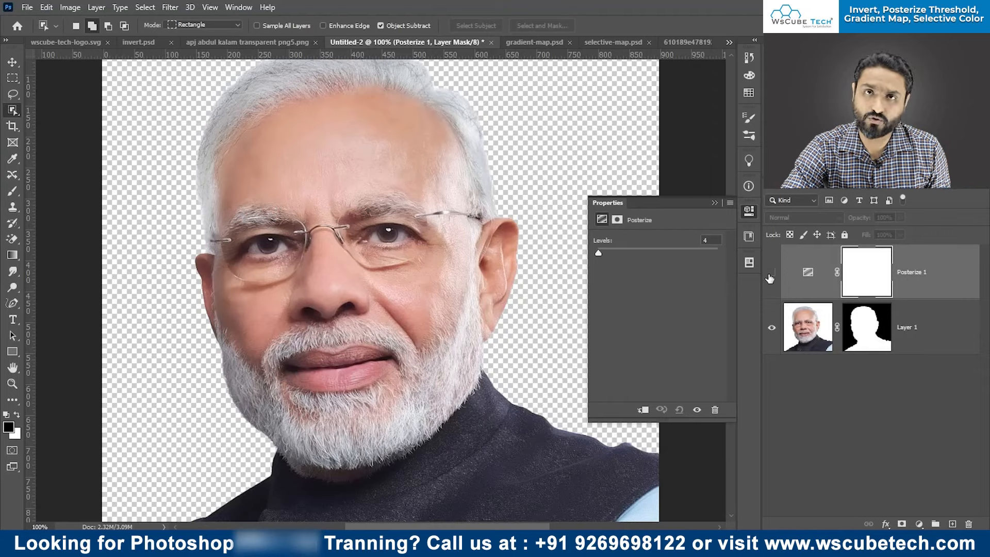
{"action": "left_click", "coordinate": [770, 273]}
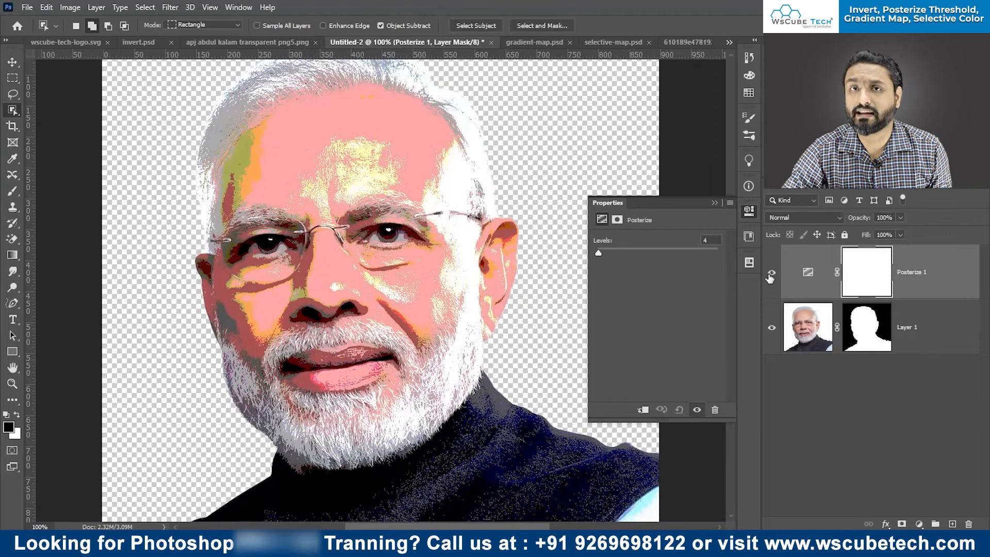
{"action": "key", "text": "ctrl+minus"}
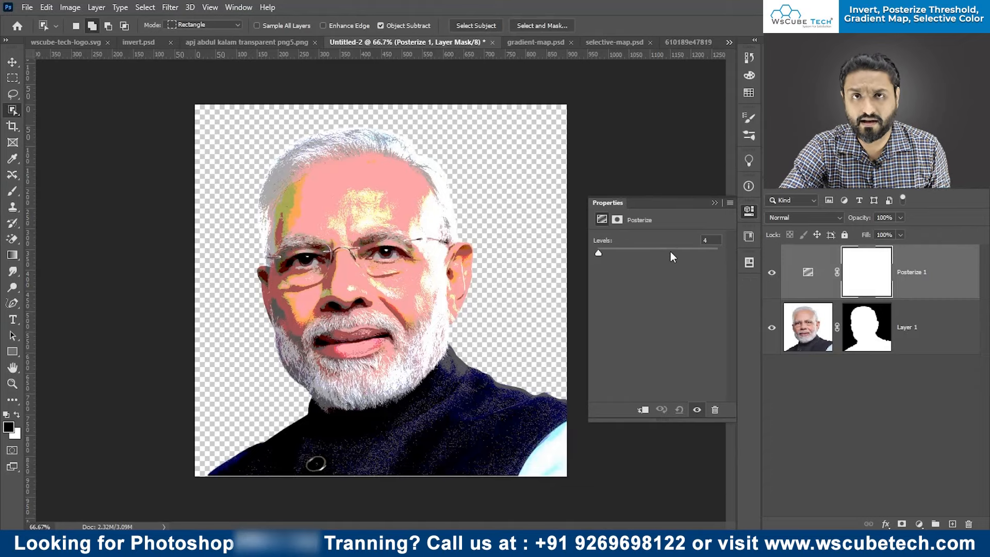
Step: Try Posterize levels of 184 and 5, and compare the portrait with the adjustment hidden and shown
{"action": "left_click_drag", "start_coordinate": [599, 253], "coordinate": [672, 255]}
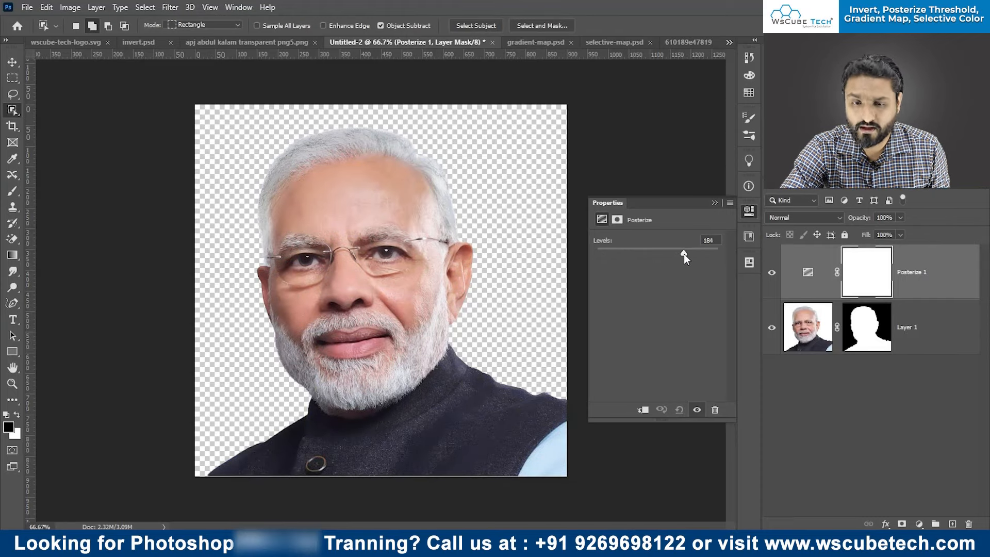
{"action": "left_click_drag", "start_coordinate": [664, 256], "coordinate": [599, 254]}
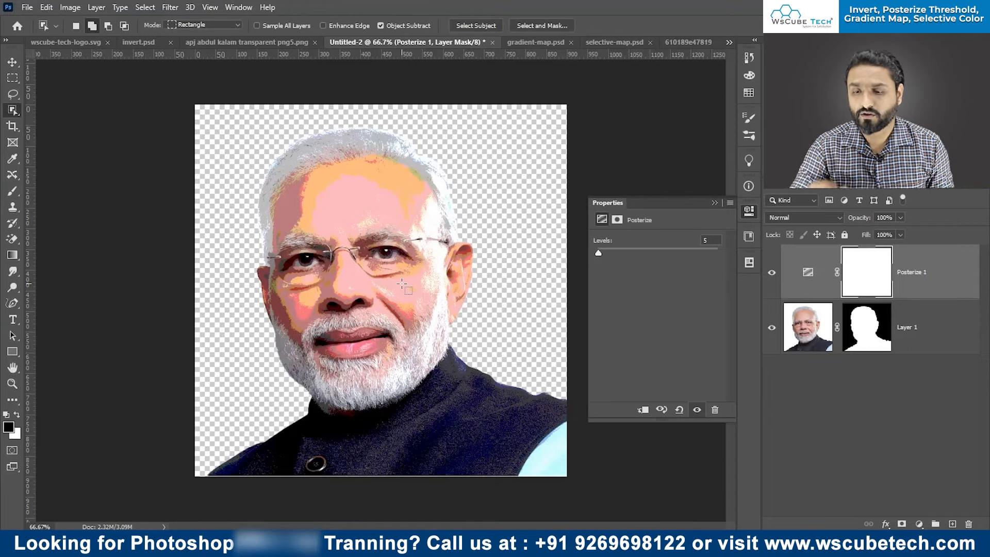
{"action": "left_click", "coordinate": [772, 272]}
{"action": "left_click", "coordinate": [772, 273]}
Step: Replace the Posterize layer with a Black & White adjustment layer set to Reds 64, Yellows 26, Greens 67 and Cyans 69
{"action": "left_click_drag", "start_coordinate": [899, 281], "coordinate": [968, 524]}
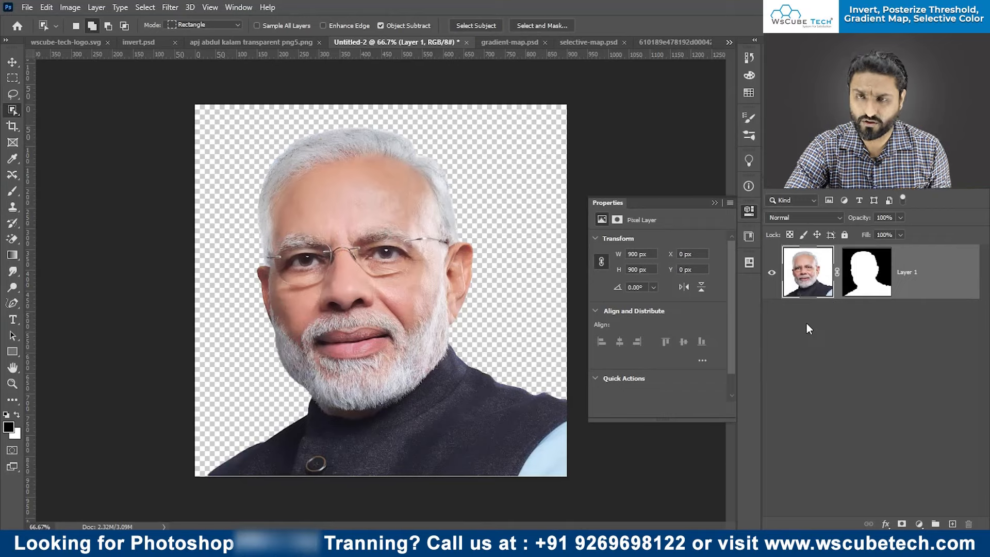
{"action": "left_click", "coordinate": [919, 524]}
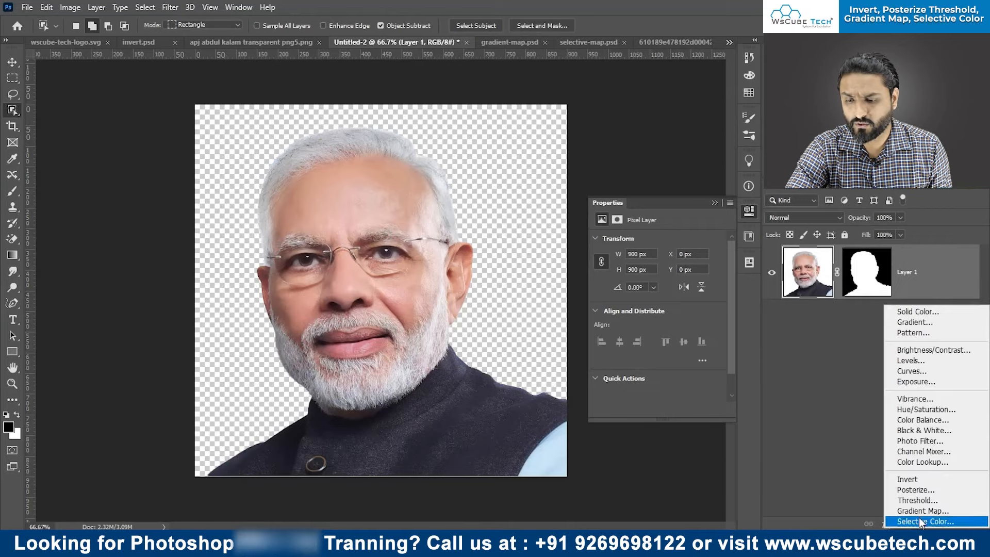
{"action": "left_click", "coordinate": [933, 431]}
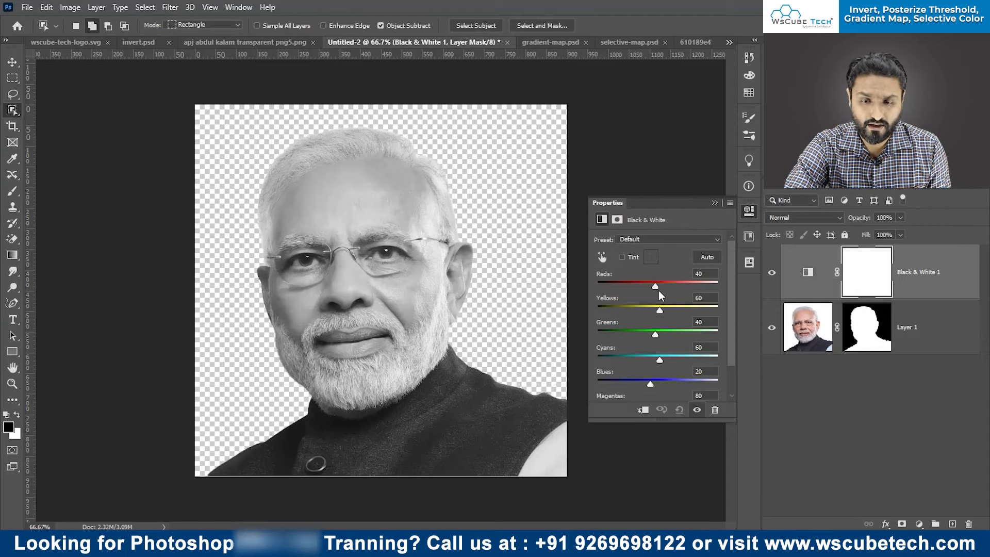
{"action": "left_click_drag", "start_coordinate": [655, 287], "coordinate": [664, 286]}
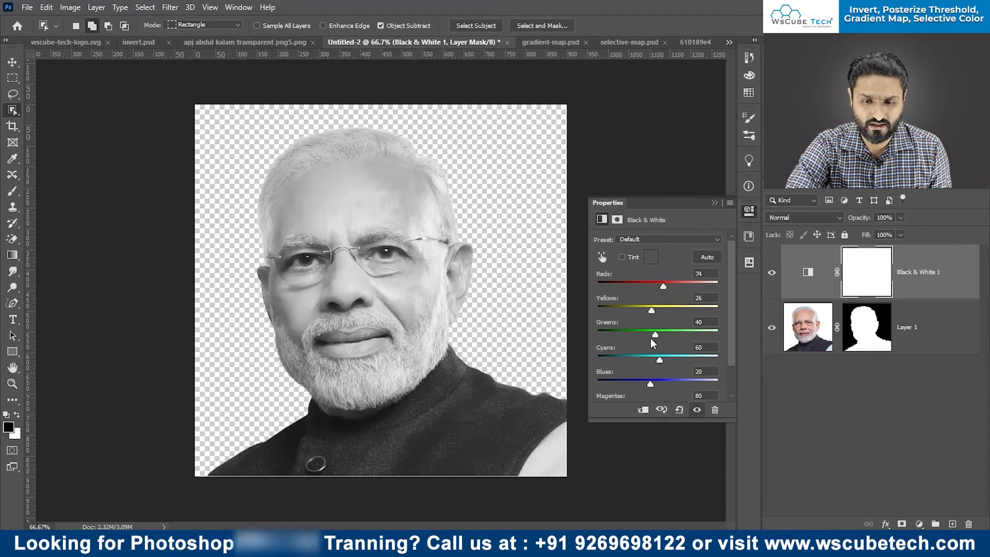
{"action": "left_click_drag", "start_coordinate": [656, 334], "coordinate": [661, 335]}
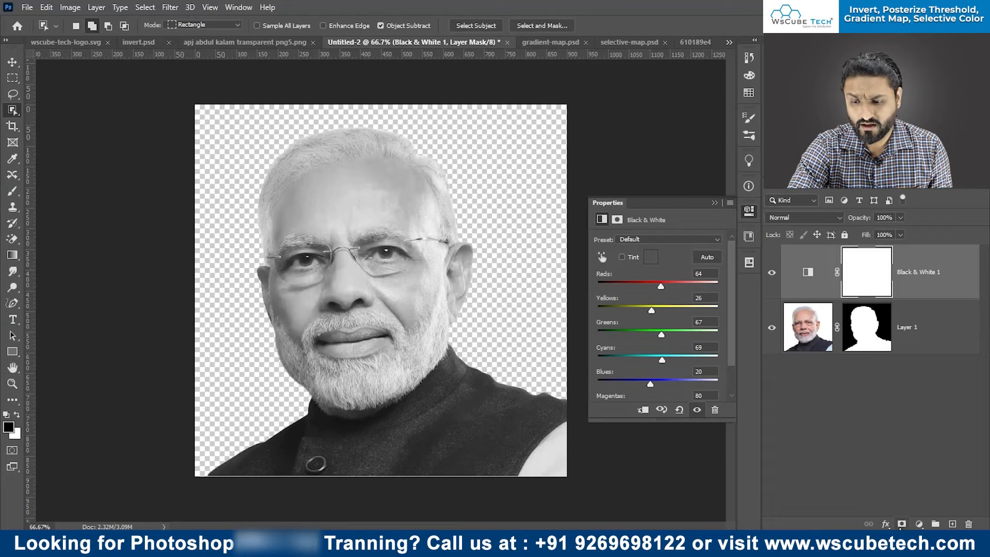
Step: Add a Posterize adjustment layer with 8 levels above the Black & White layer
{"action": "left_click", "coordinate": [918, 524]}
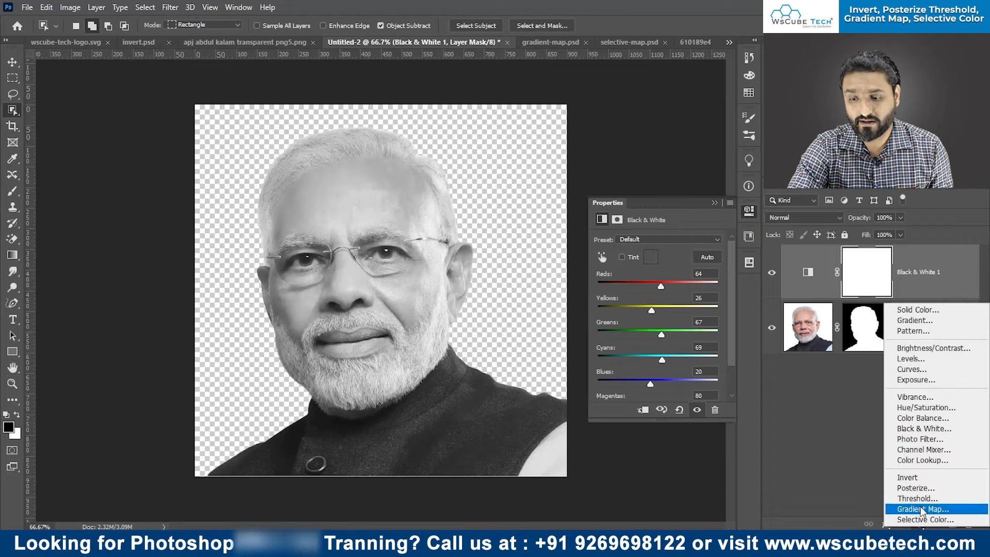
{"action": "left_click", "coordinate": [915, 489]}
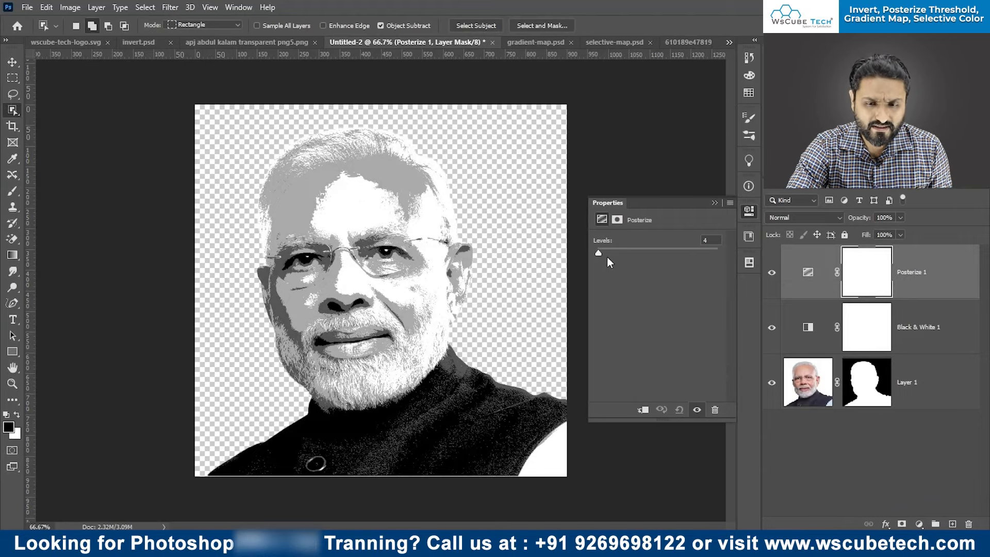
{"action": "left_click_drag", "start_coordinate": [599, 252], "coordinate": [599, 252]}
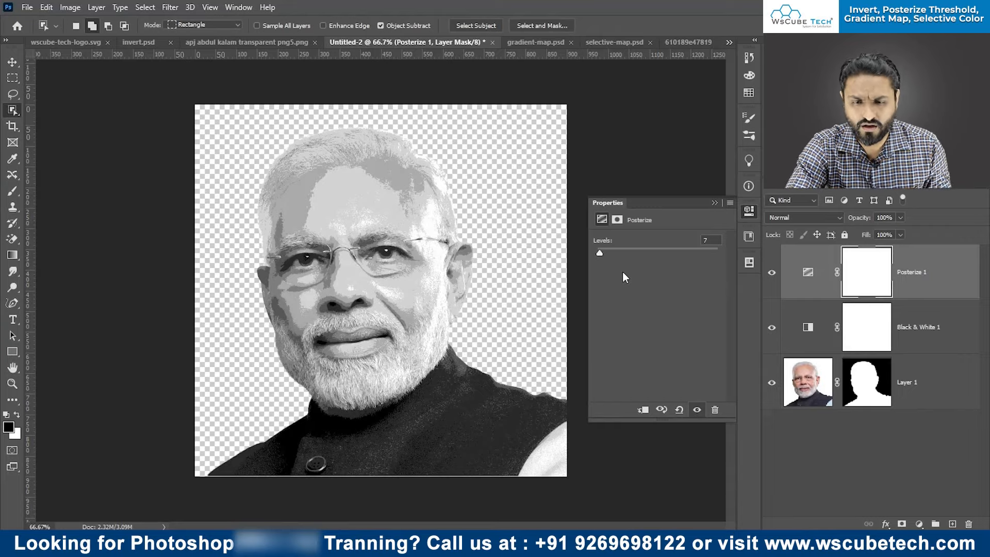
{"action": "left_click_drag", "start_coordinate": [597, 254], "coordinate": [600, 253]}
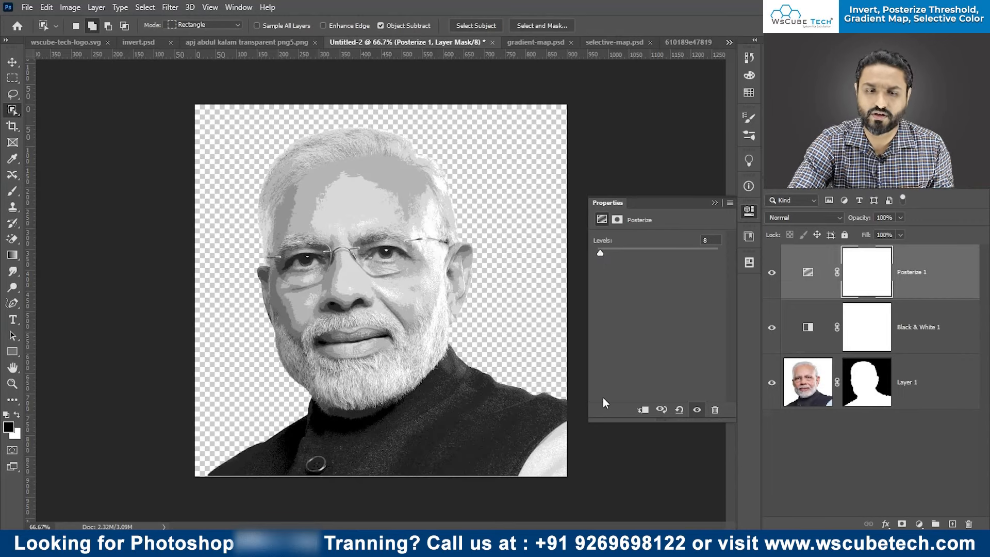
Step: Compare the portrait with and without the Posterize layer, and add a Hue/Saturation adjustment layer above it with the adjustments clipped to the portrait
{"action": "left_click", "coordinate": [771, 271]}
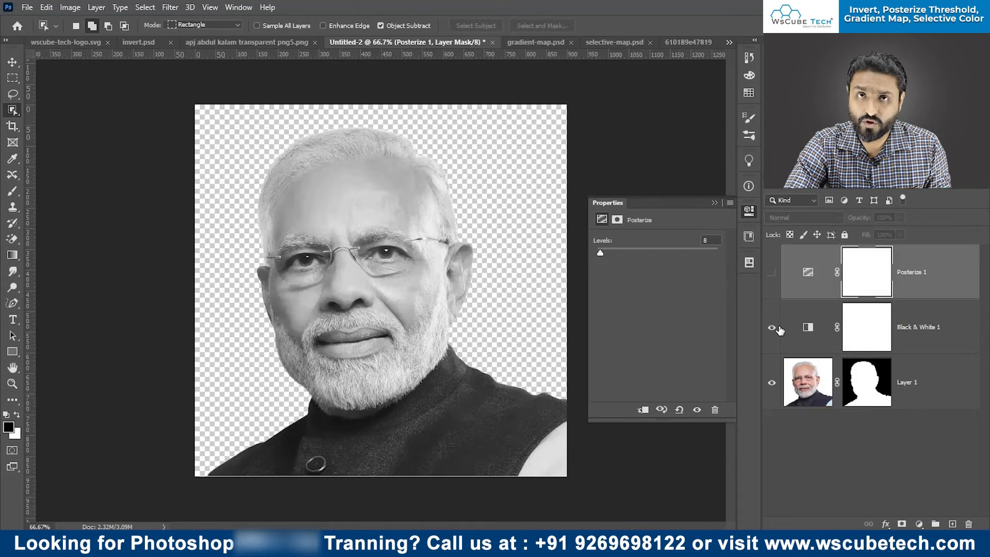
{"action": "left_click", "coordinate": [772, 273]}
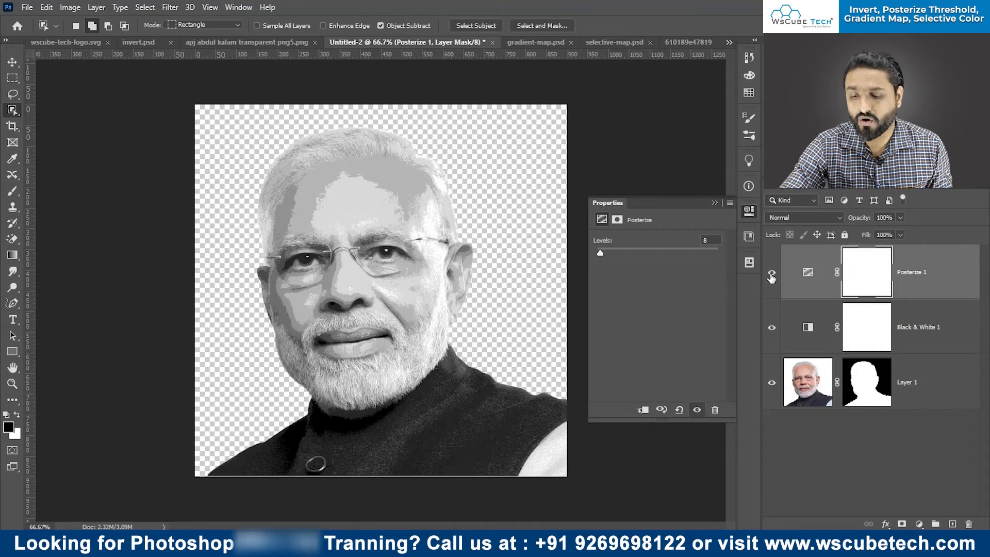
{"action": "left_click", "coordinate": [919, 524]}
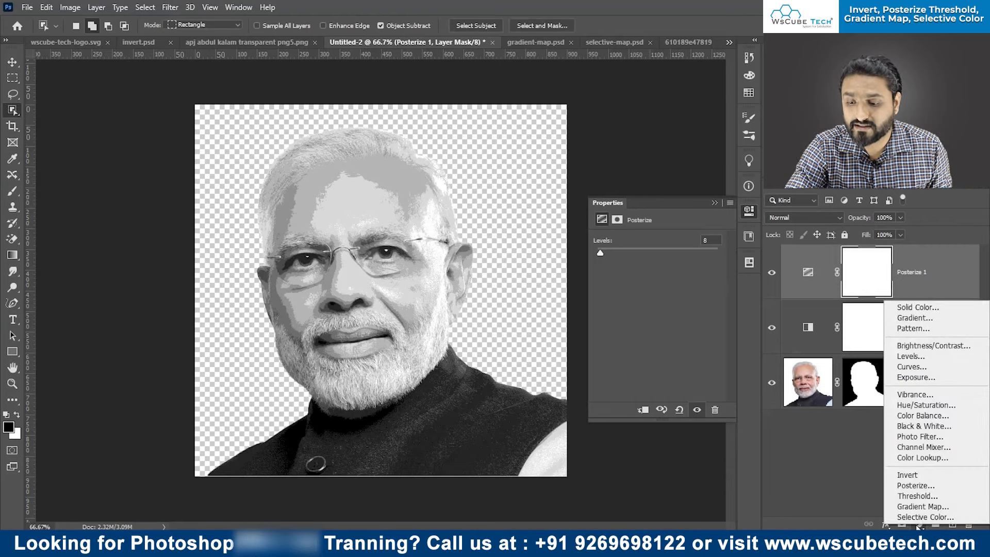
{"action": "left_click", "coordinate": [928, 405]}
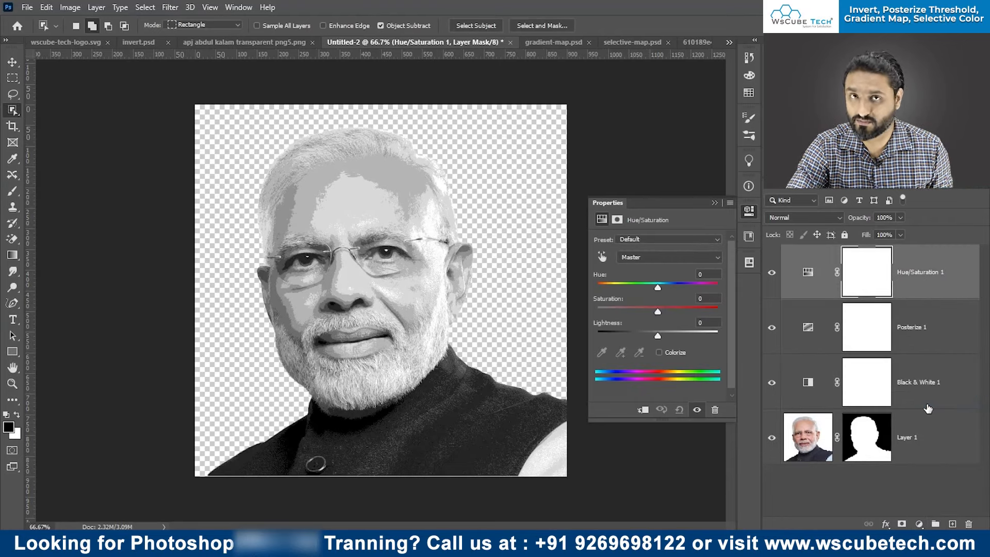
{"action": "left_click", "coordinate": [643, 411]}
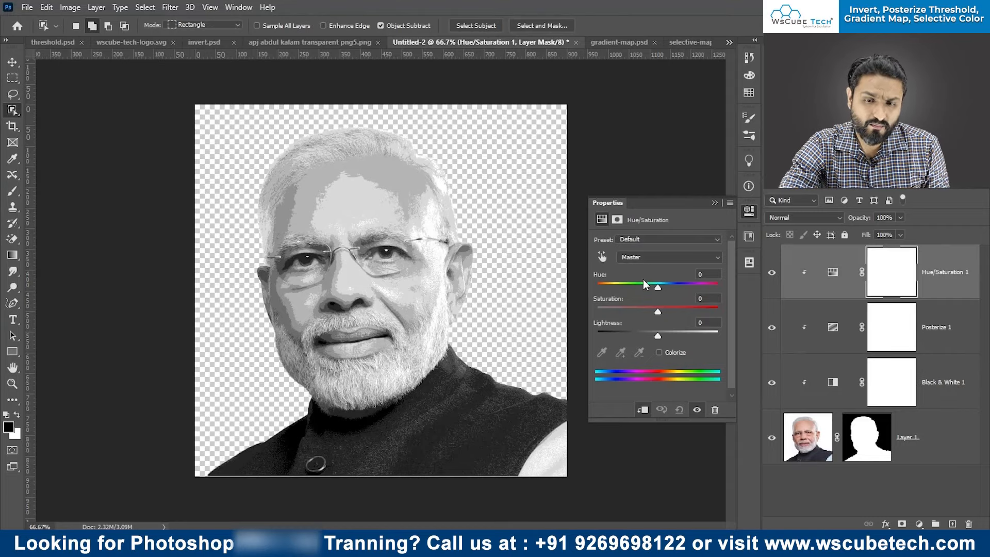
Step: Colorize the portrait in the Hue/Saturation layer with Hue 247, Saturation 30 and Lightness +2
{"action": "left_click", "coordinate": [659, 354]}
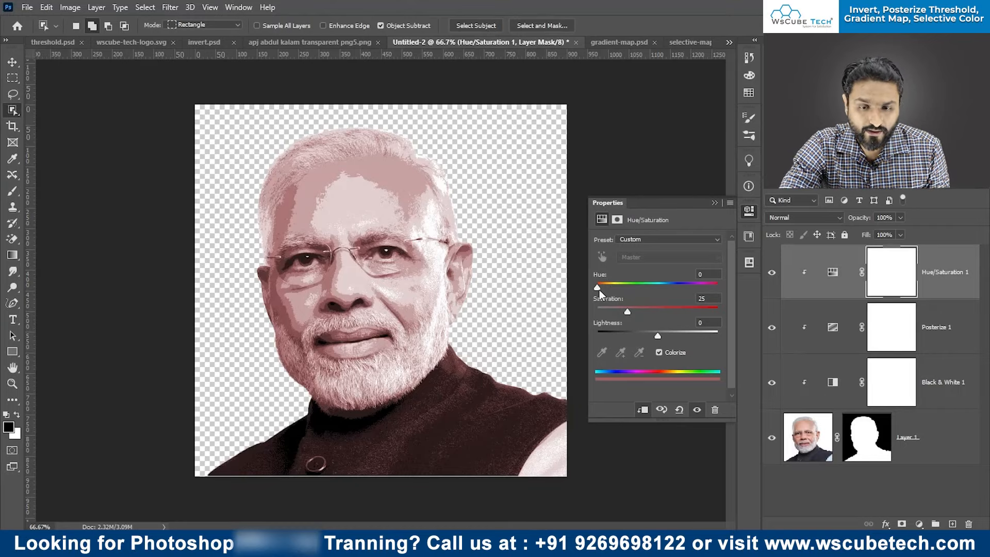
{"action": "left_click_drag", "start_coordinate": [597, 288], "coordinate": [679, 282]}
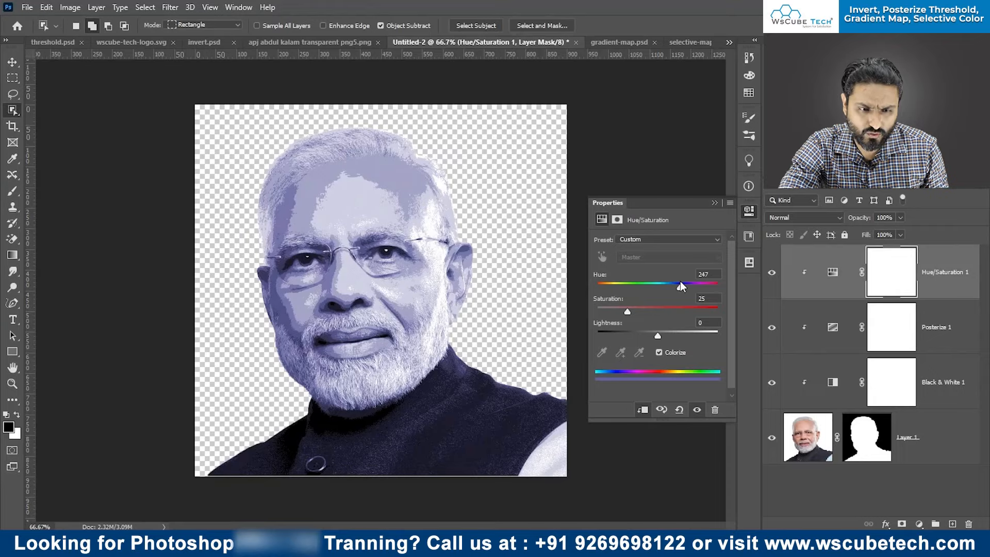
{"action": "mouse_move", "coordinate": [627, 312]}
{"action": "left_mouse_down"}
{"action": "mouse_move", "coordinate": [644, 312]}
{"action": "mouse_move", "coordinate": [667, 338]}
{"action": "mouse_move", "coordinate": [648, 337]}
{"action": "mouse_move", "coordinate": [659, 338]}
{"action": "mouse_move", "coordinate": [634, 315]}
{"action": "left_mouse_up"}
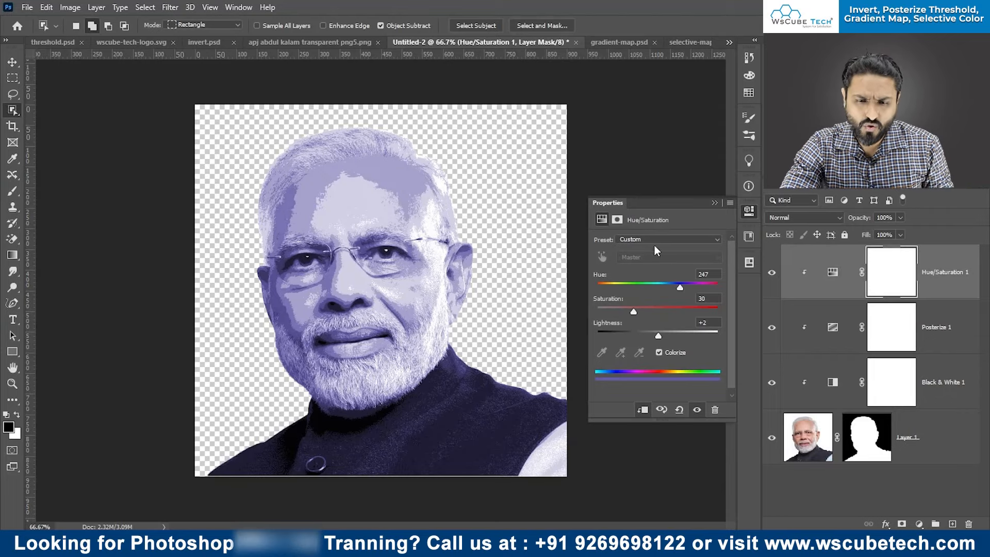
Step: Try 11 levels on the existing Posterize layer and set it to 6 levels
{"action": "left_click", "coordinate": [831, 335]}
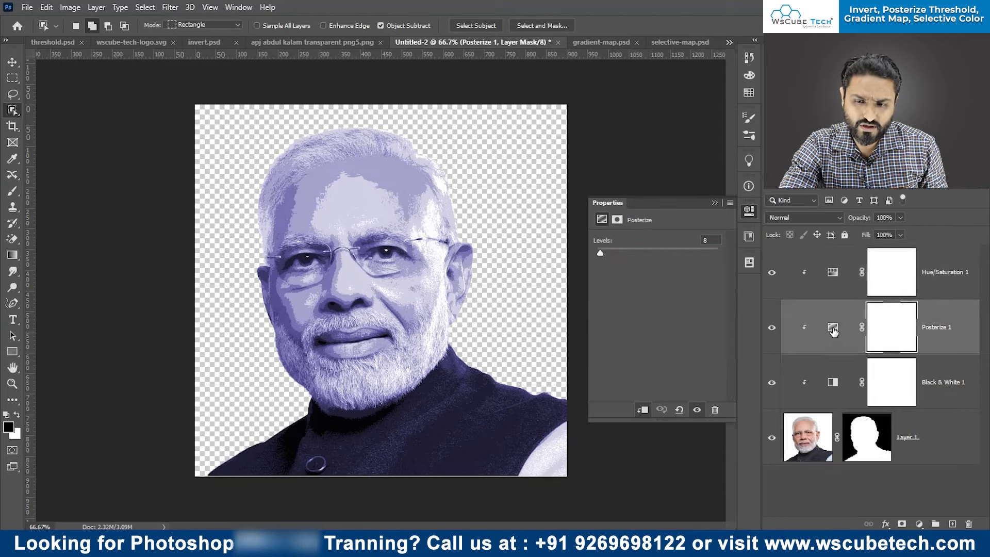
{"action": "left_click_drag", "start_coordinate": [603, 252], "coordinate": [603, 255]}
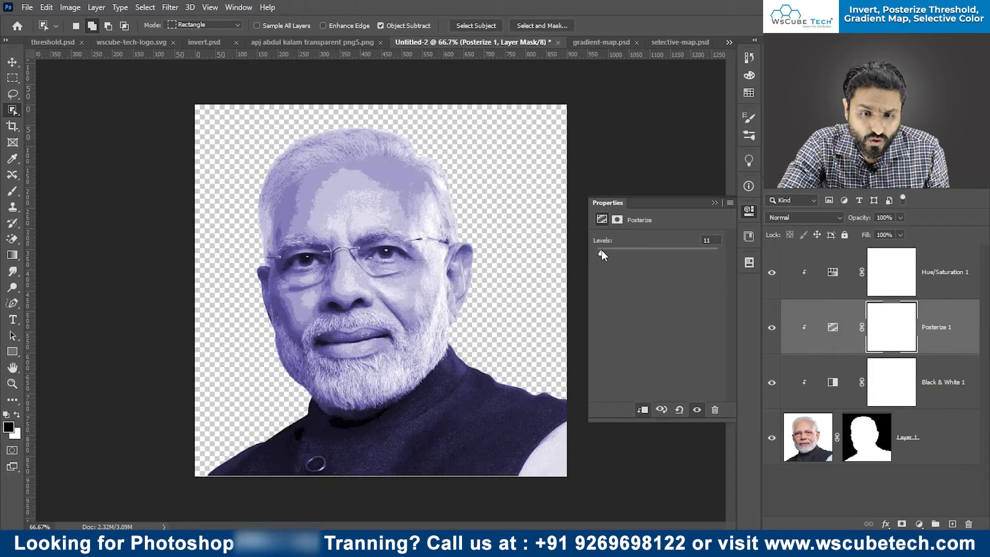
{"action": "left_click_drag", "start_coordinate": [601, 250], "coordinate": [599, 249]}
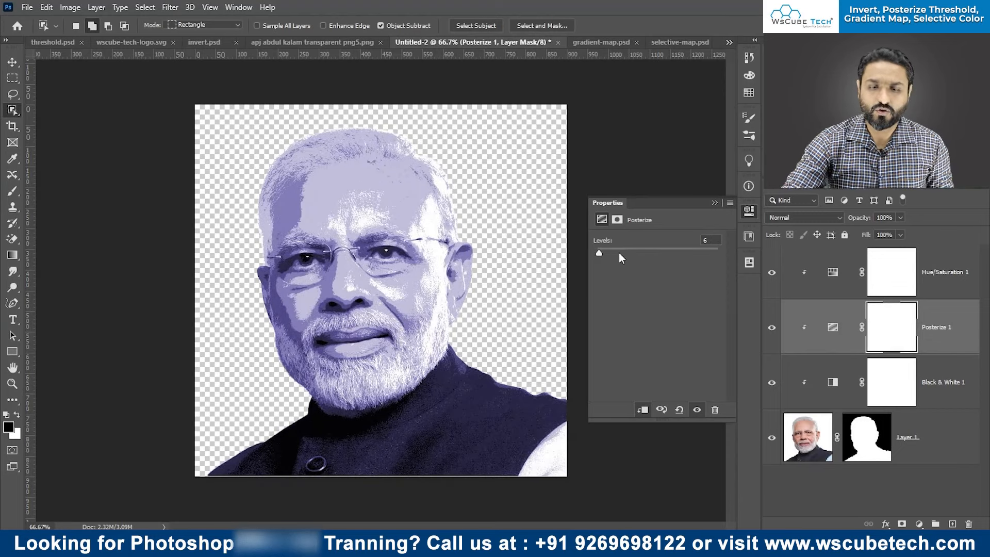
{"action": "left_click", "coordinate": [714, 202]}
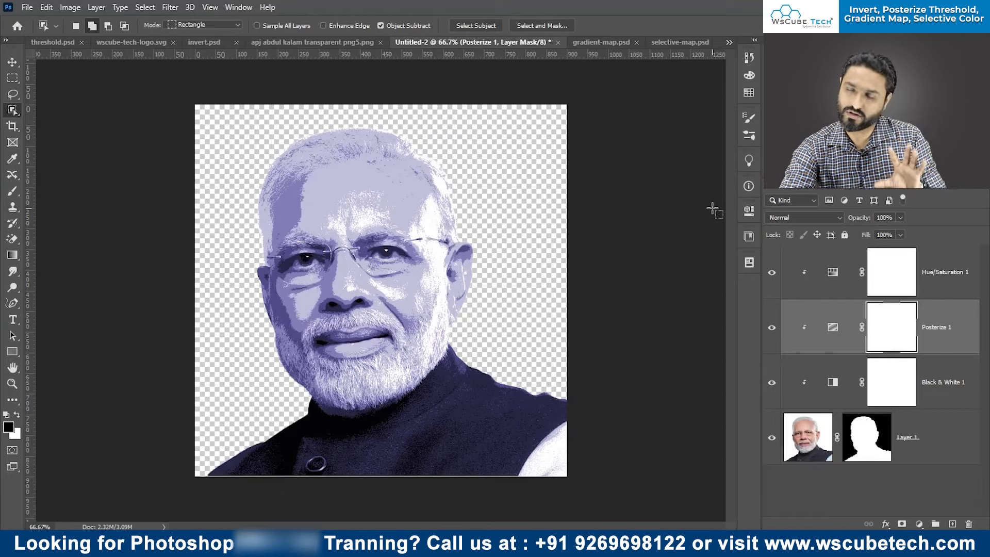
Step: Add a white (ffffff) Solid Color fill layer above the Posterize layer
{"action": "left_click", "coordinate": [12, 354]}
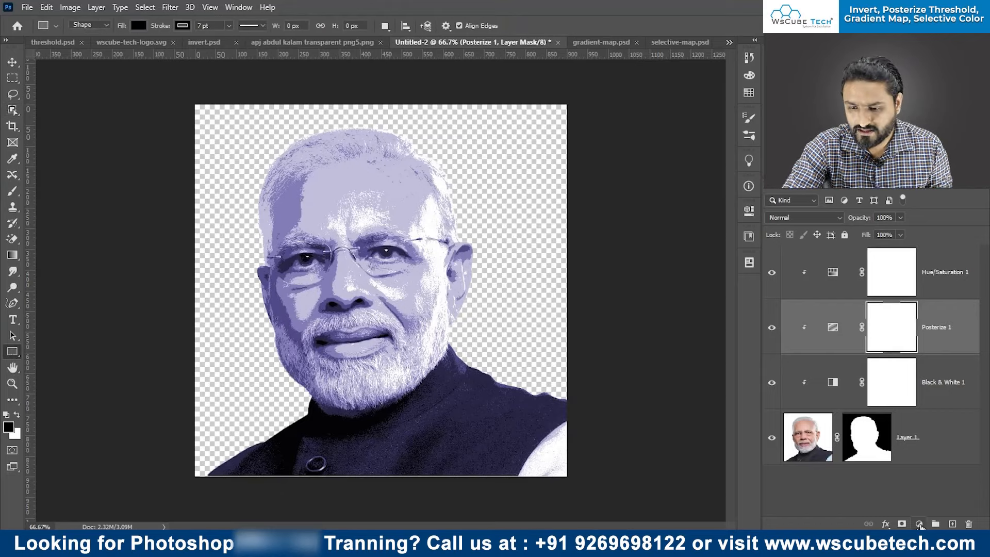
{"action": "left_click", "coordinate": [919, 524]}
{"action": "left_click", "coordinate": [918, 307]}
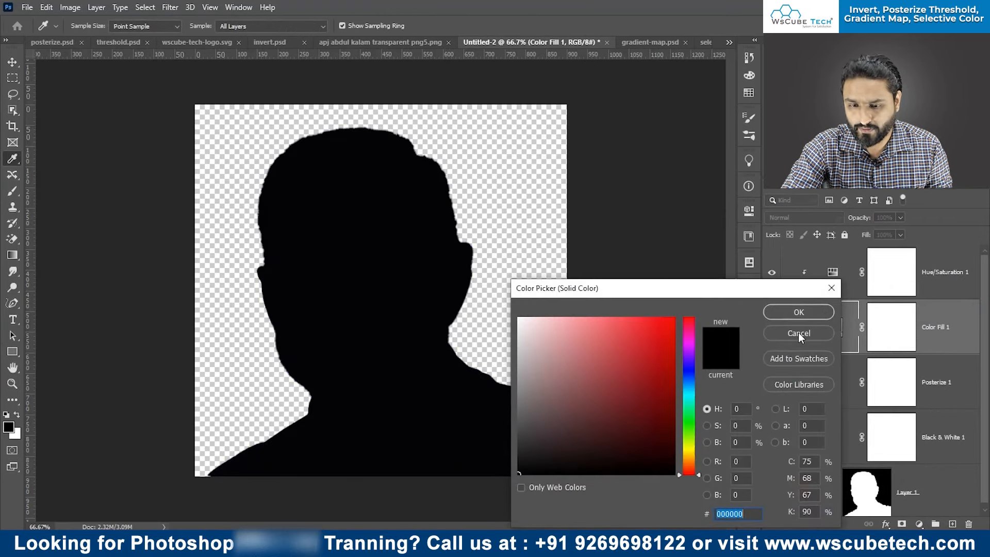
{"action": "left_click_drag", "start_coordinate": [620, 371], "coordinate": [519, 318]}
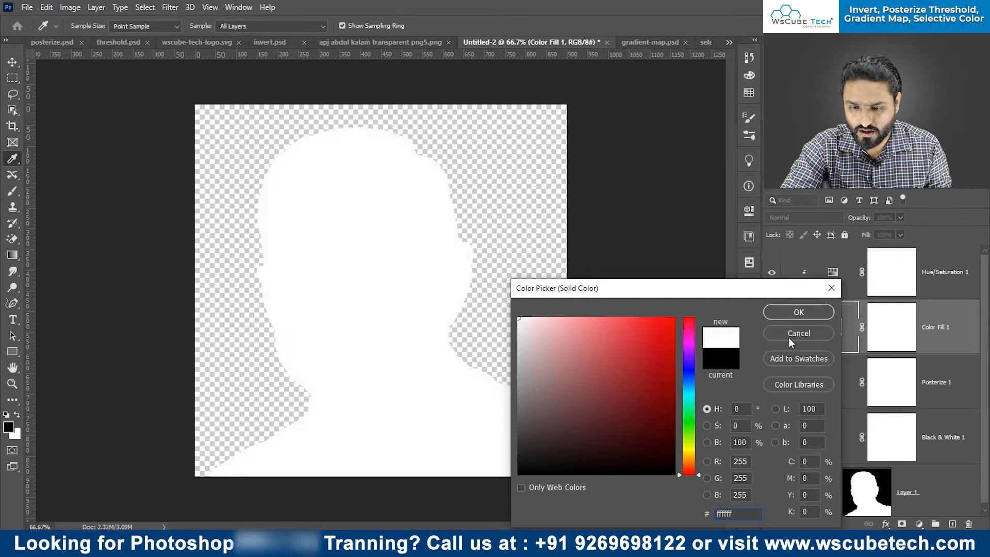
{"action": "left_click", "coordinate": [799, 312]}
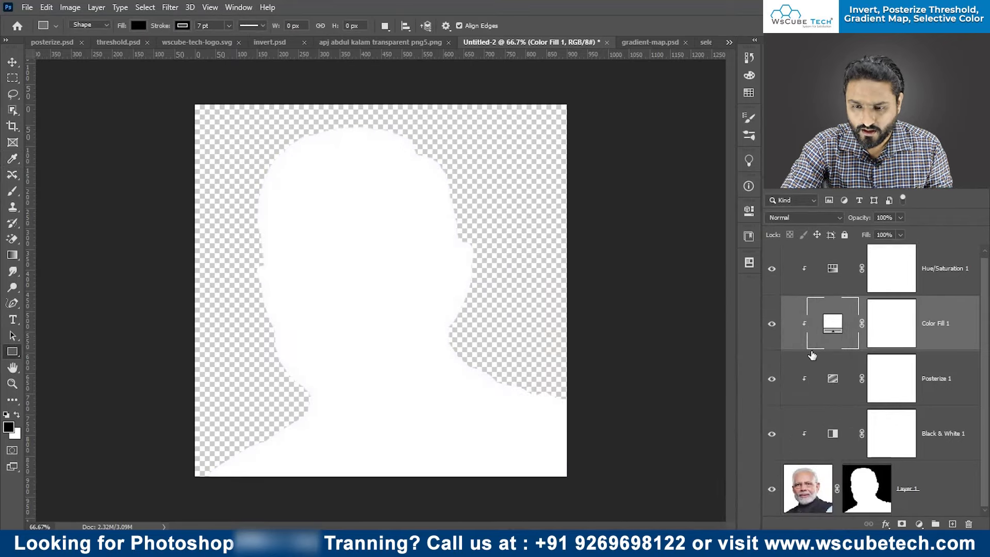
Step: Move the white color fill layer beneath the masked portrait layer so that it forms the background
{"action": "left_click_drag", "start_coordinate": [832, 342], "coordinate": [861, 518]}
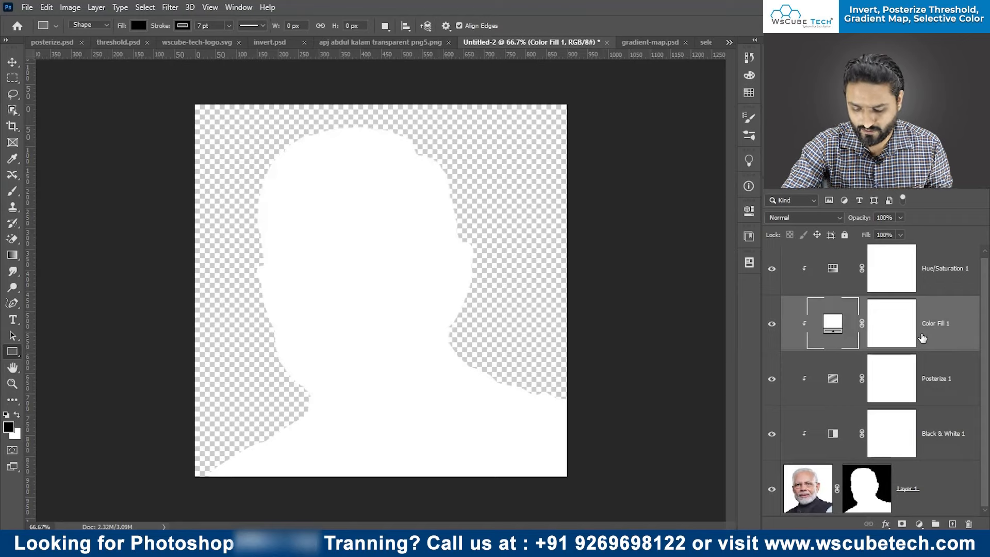
{"action": "key", "text": "ctrl+bracketleft"}
{"action": "key", "text": "ctrl+bracketleft"}
{"action": "key", "text": "ctrl+bracketleft"}
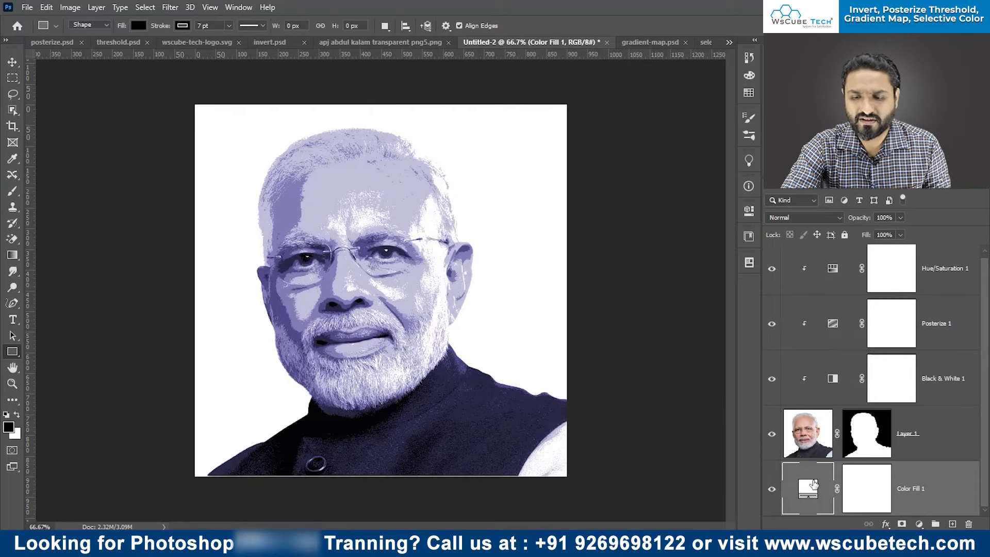
Step: Try red e80d0d as the background fill color and return the fill to white ffffff
{"action": "double_click", "coordinate": [807, 487]}
{"action": "mouse_move", "coordinate": [524, 343]}
{"action": "left_mouse_down"}
{"action": "mouse_move", "coordinate": [528, 411]}
{"action": "mouse_move", "coordinate": [536, 380]}
{"action": "left_mouse_up"}
{"action": "left_click", "coordinate": [641, 346]}
{"action": "left_click", "coordinate": [663, 334]}
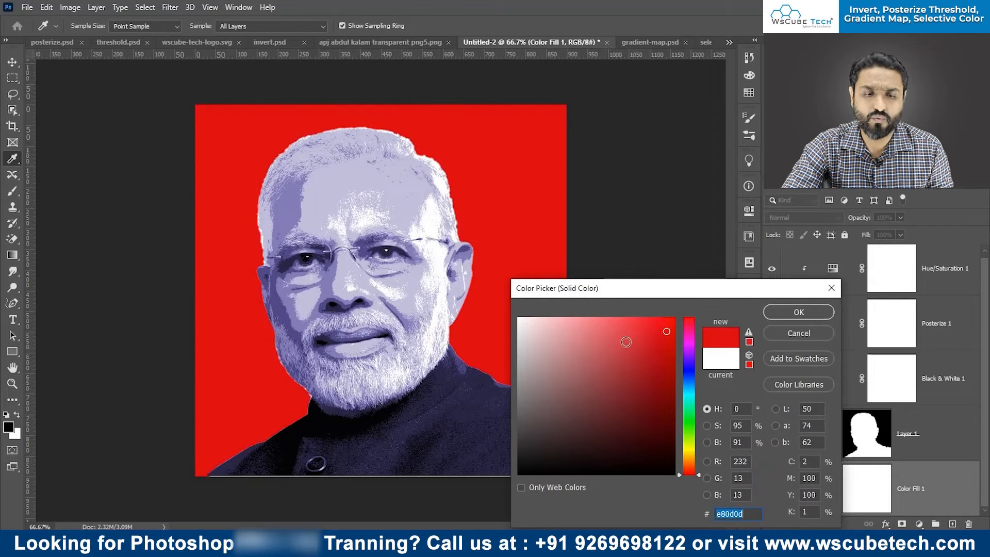
{"action": "left_click", "coordinate": [574, 372]}
{"action": "left_click_drag", "start_coordinate": [574, 372], "coordinate": [518, 319]}
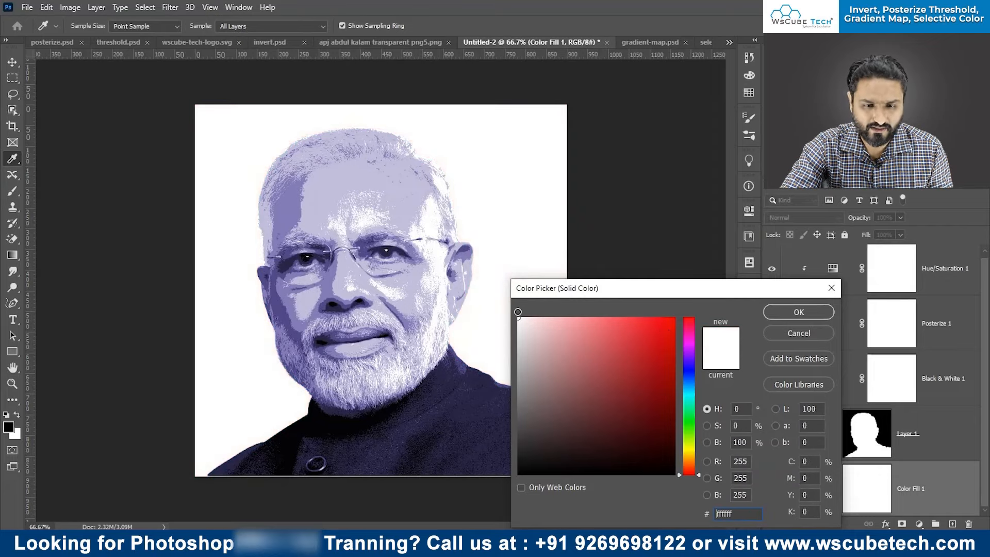
{"action": "left_click", "coordinate": [769, 313]}
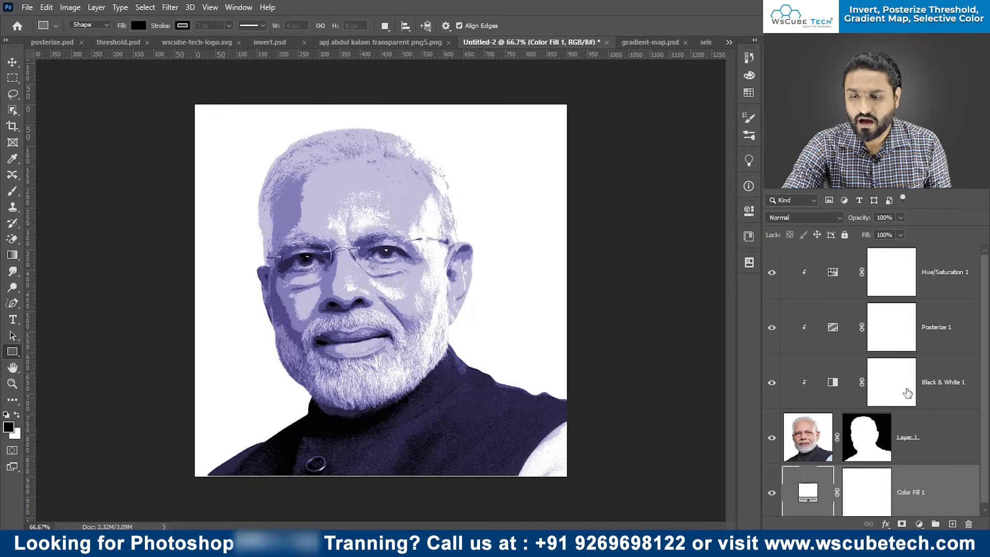
Step: Group the Black & White, Posterize and Hue/Saturation adjustment layers and name the group "stuling"
{"action": "left_click", "coordinate": [903, 394]}
{"action": "left_click", "coordinate": [917, 265], "text": "shift"}
{"action": "key", "text": "ctrl+g"}
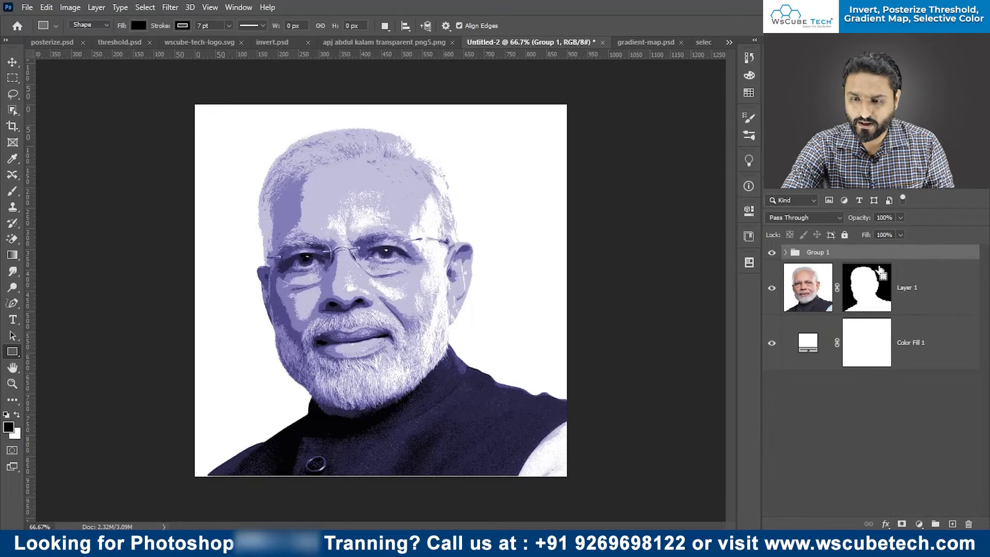
{"action": "double_click", "coordinate": [810, 251]}
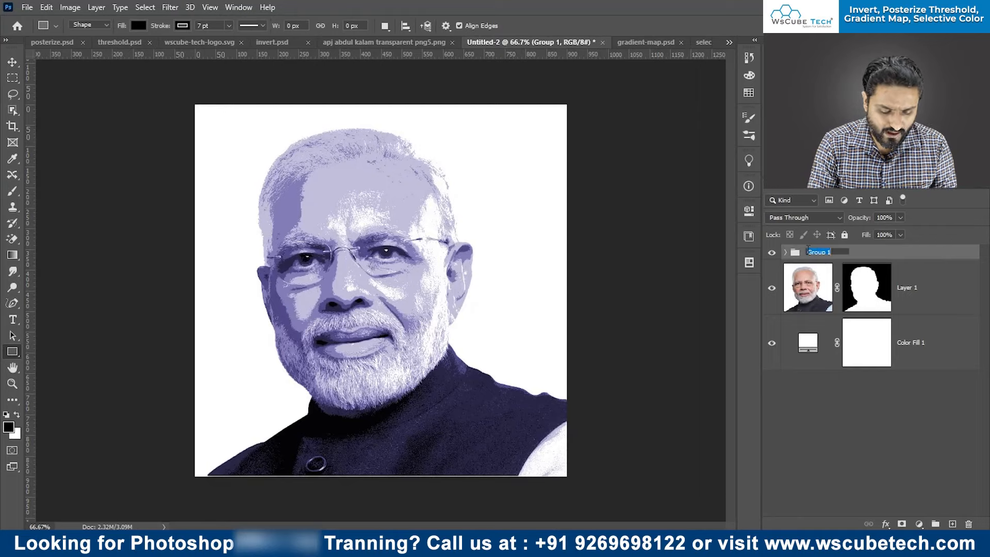
{"action": "type", "text": "stu"}
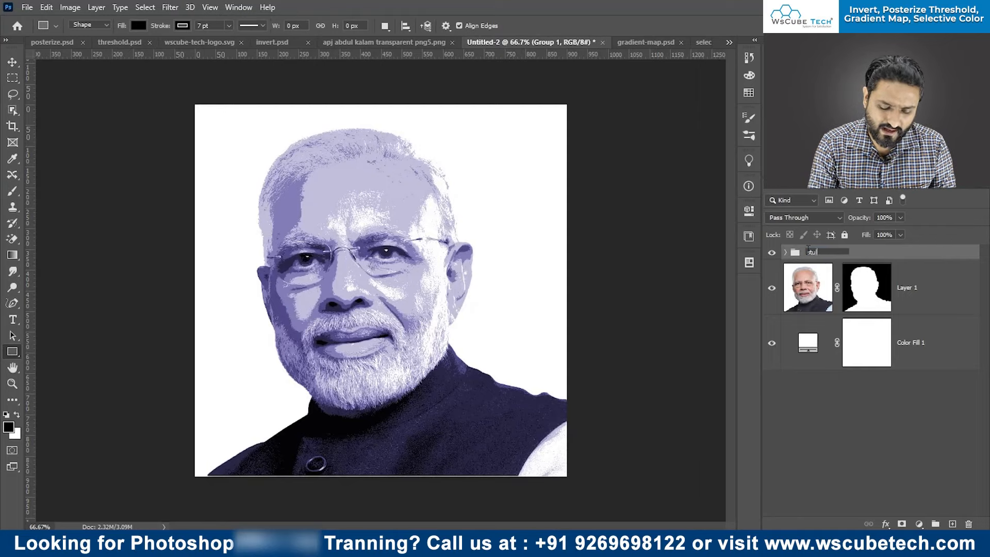
{"action": "type", "text": "ling"}
{"action": "key", "text": "Return"}
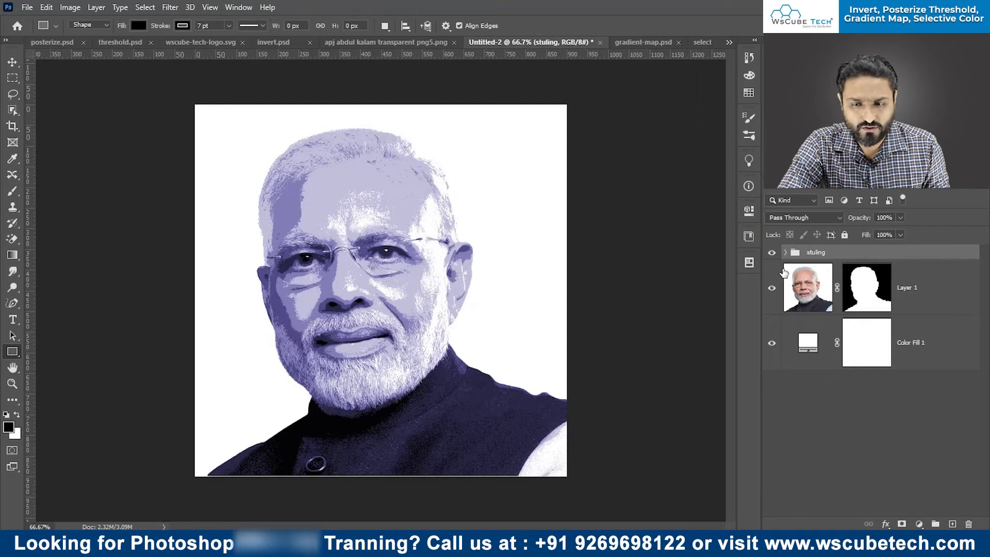
Step: Hide and show the "stuling" group to compare the original and styled portrait
{"action": "left_click", "coordinate": [771, 253]}
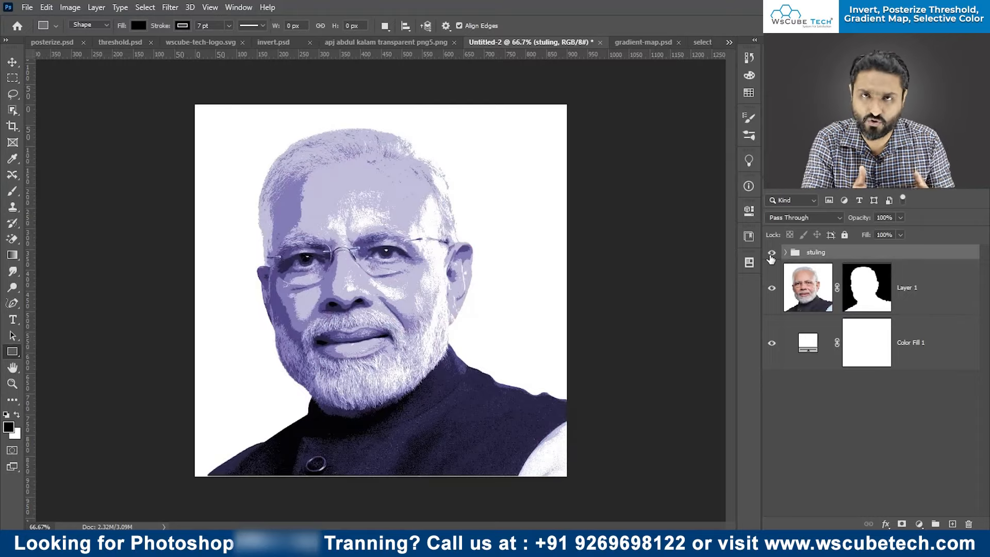
{"action": "left_click", "coordinate": [771, 255]}
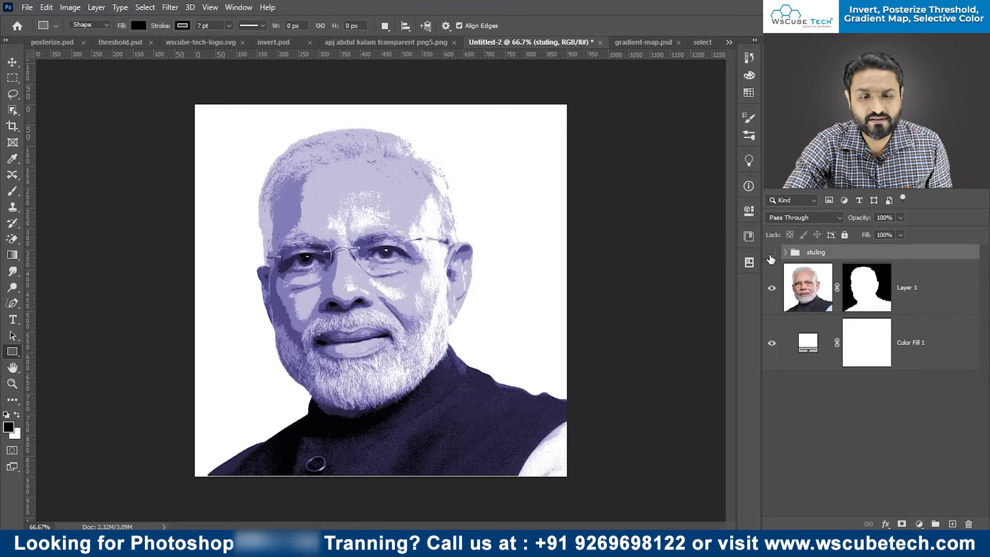
{"action": "left_click", "coordinate": [771, 255]}
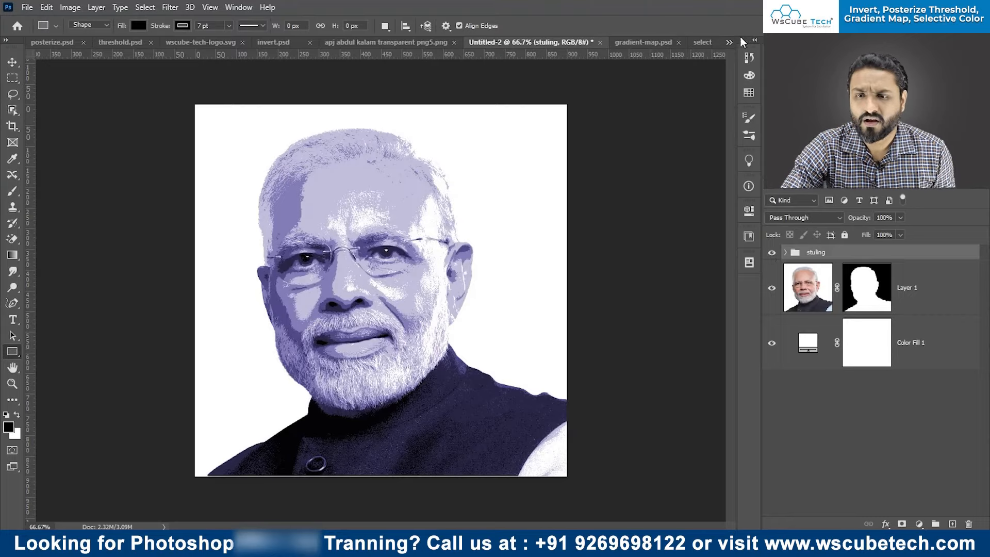
Step: Switch to the posterize.psd document and view its whole blue-toned portrait at 66.67%
{"action": "left_click", "coordinate": [729, 44]}
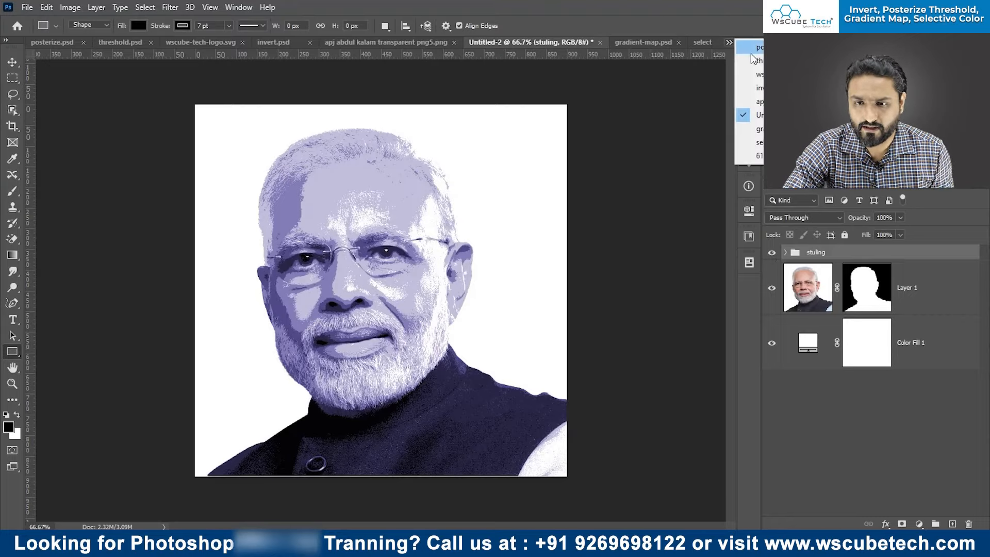
{"action": "left_click", "coordinate": [751, 52]}
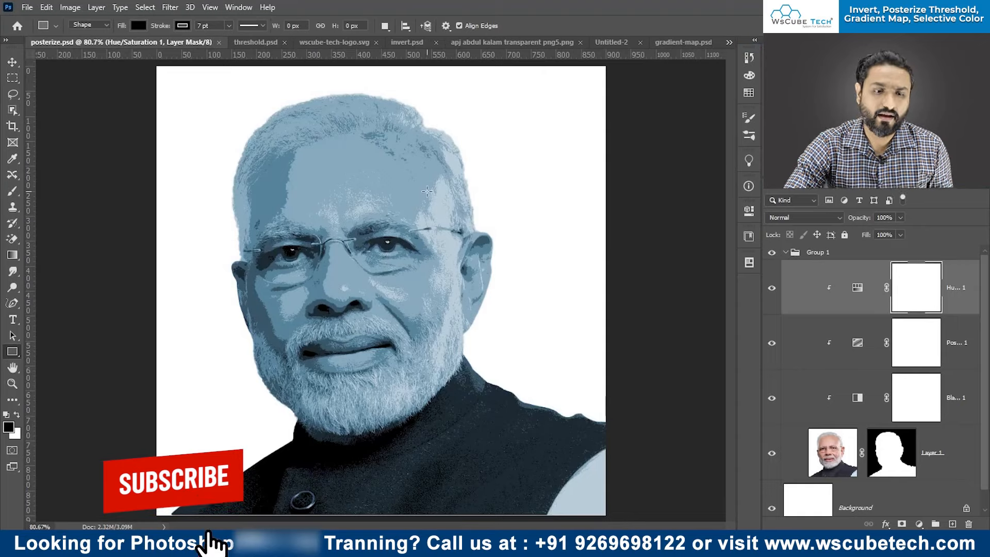
{"action": "key", "text": "ctrl+minus"}
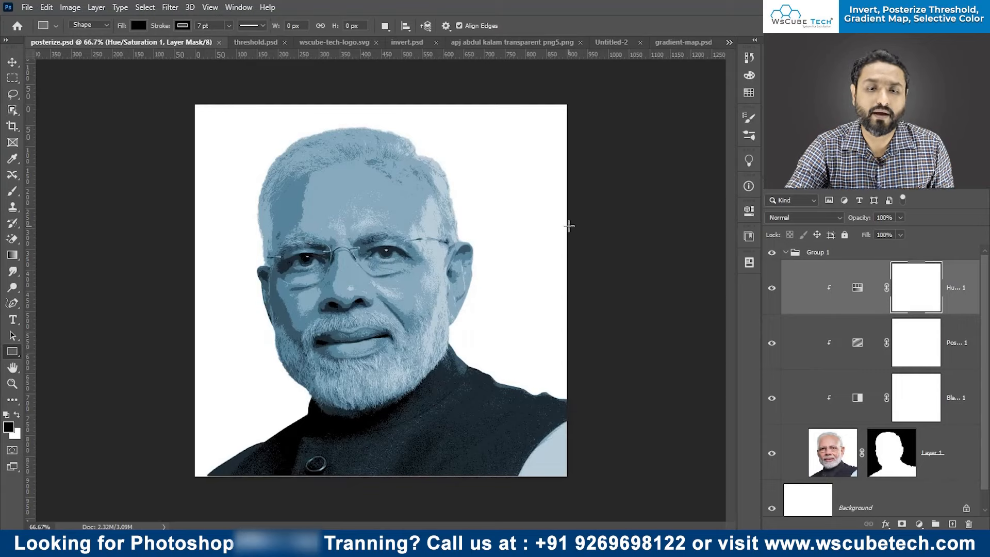
Step: Add a Threshold adjustment layer in the apj abdul kalam transparent png5.png document and raise its Threshold Level to 255
{"action": "left_click", "coordinate": [512, 42]}
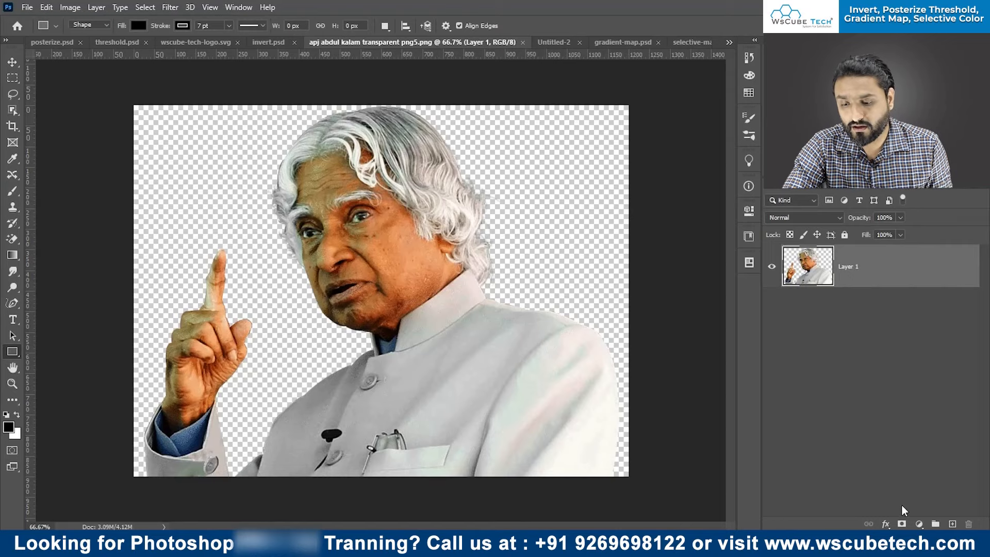
{"action": "left_click", "coordinate": [919, 524]}
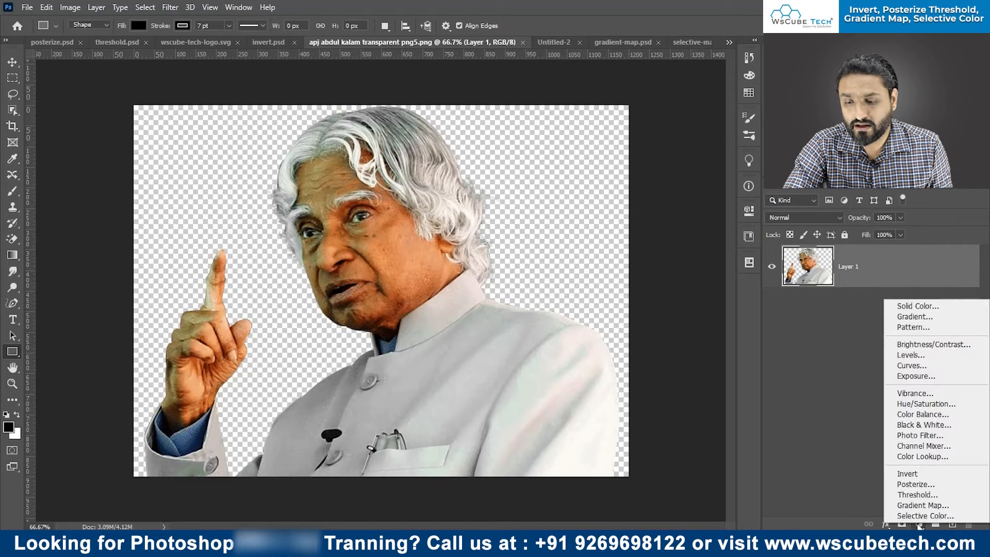
{"action": "left_click", "coordinate": [927, 495]}
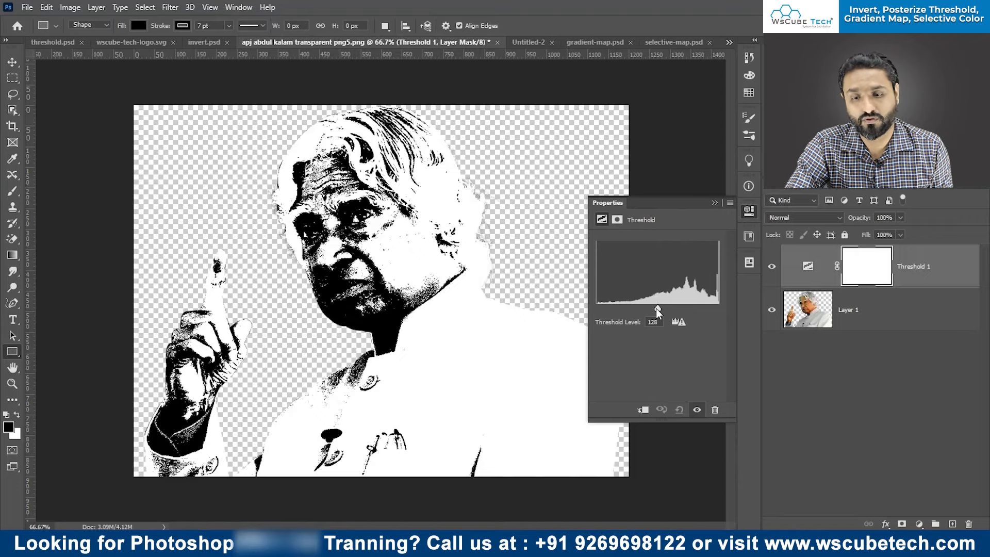
{"action": "left_click_drag", "start_coordinate": [657, 308], "coordinate": [724, 320]}
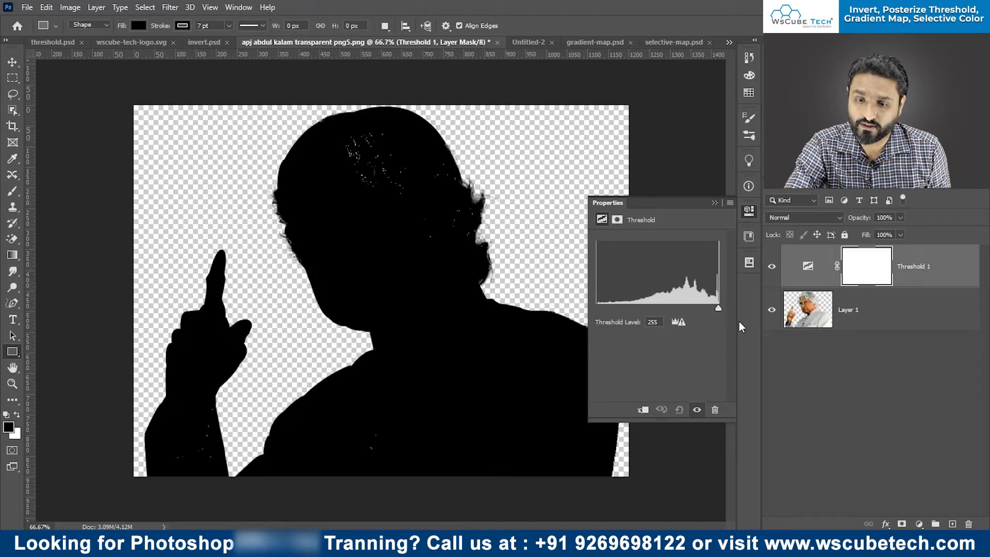
Step: Compare Threshold Levels 1, 133 and 255 on the Threshold 1 adjustment layer
{"action": "left_click_drag", "start_coordinate": [719, 320], "coordinate": [593, 305]}
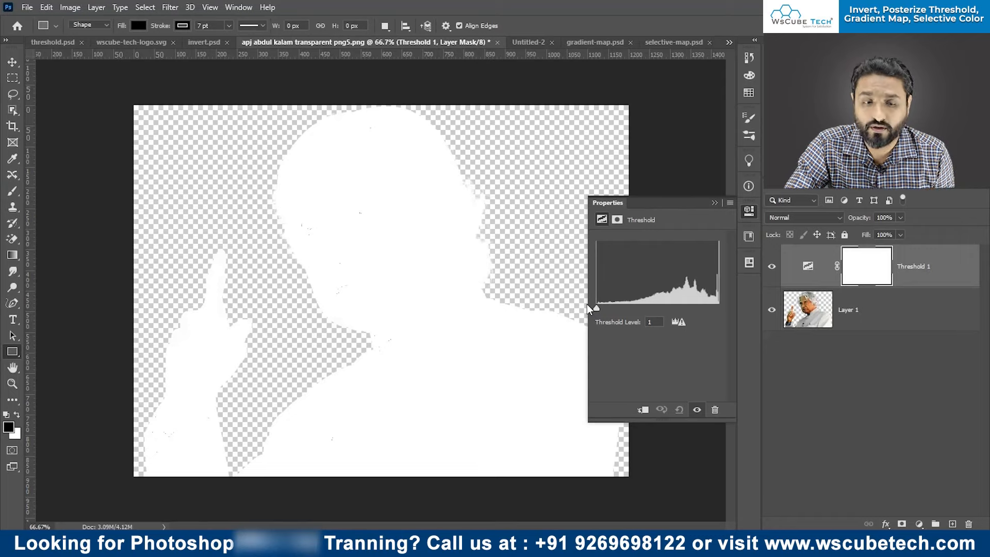
{"action": "left_click_drag", "start_coordinate": [588, 304], "coordinate": [660, 311]}
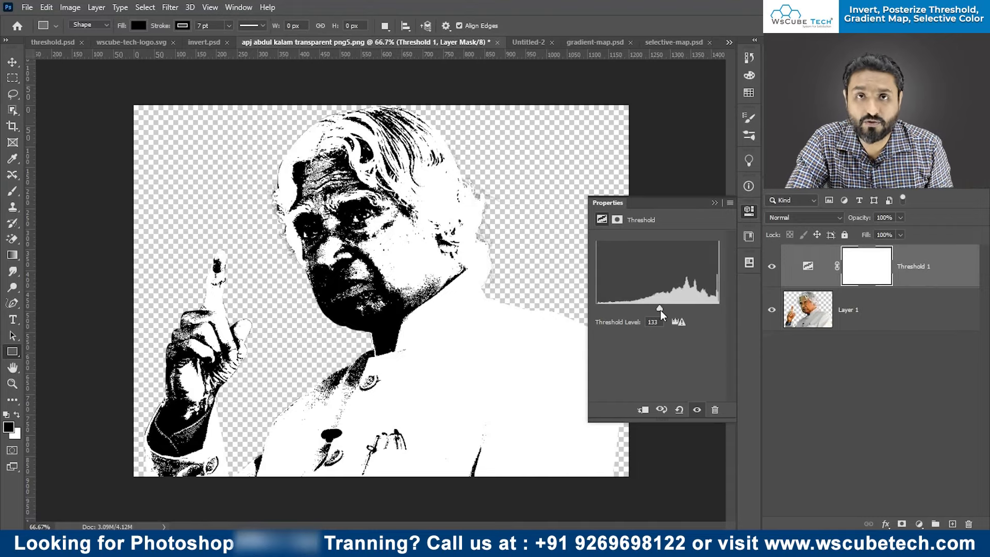
{"action": "left_click_drag", "start_coordinate": [660, 309], "coordinate": [732, 314]}
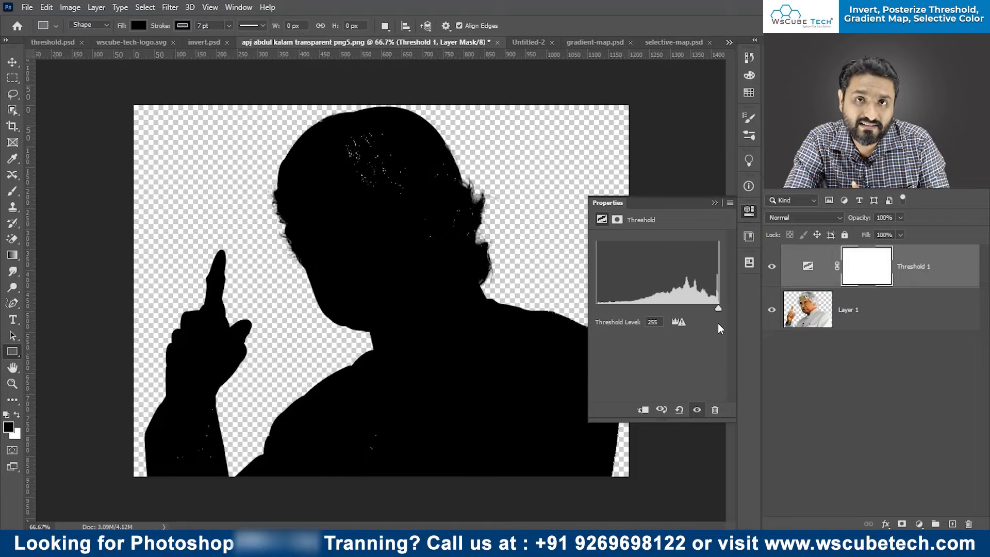
Step: Examine the remaining white pixels in the hair and around the ear at 300% zoom
{"action": "key", "text": "ctrl+plus"}
{"action": "key", "text": "ctrl+plus"}
{"action": "key", "text": "ctrl+plus"}
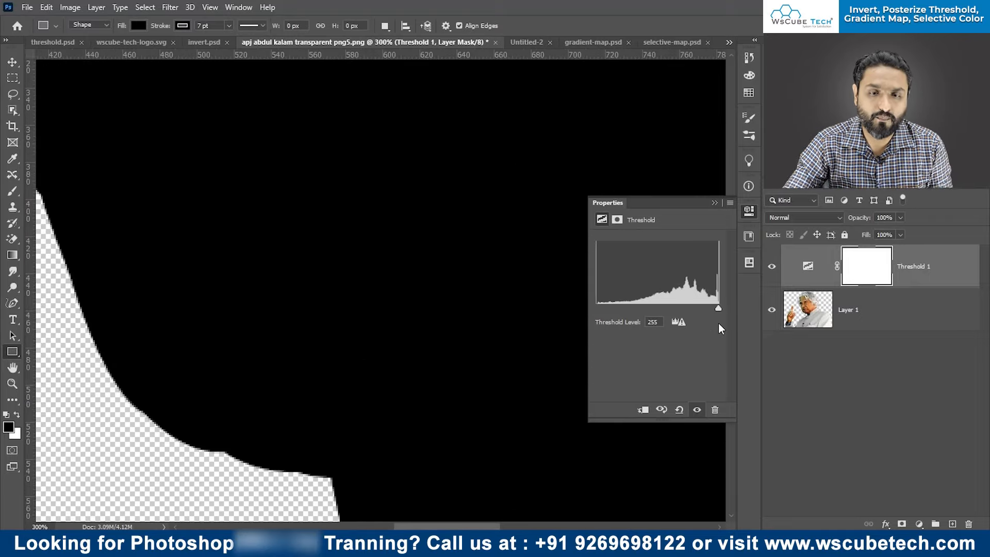
{"action": "left_click_drag", "start_coordinate": [550, 142], "coordinate": [371, 285]}
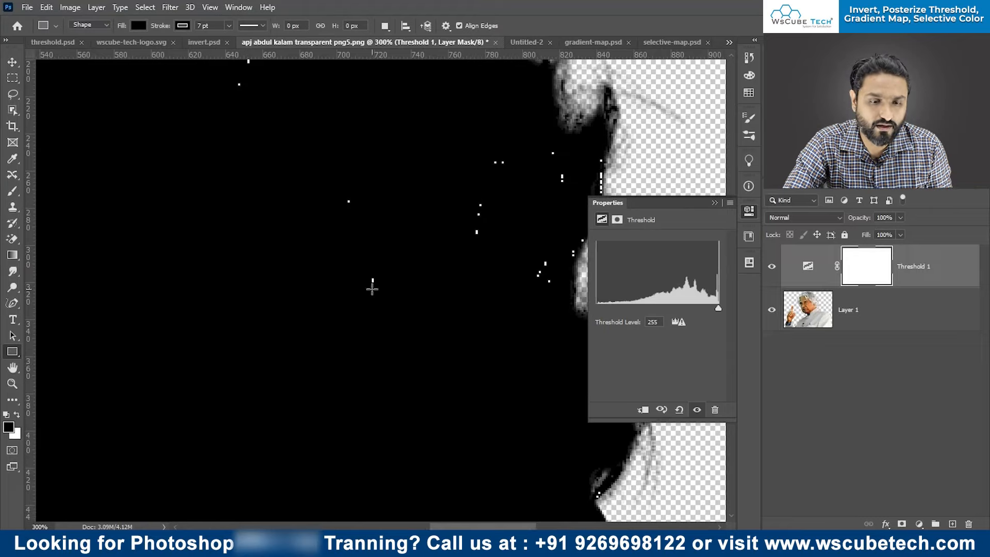
{"action": "left_click_drag", "start_coordinate": [433, 252], "coordinate": [585, 462]}
{"action": "left_click_drag", "start_coordinate": [400, 252], "coordinate": [466, 364]}
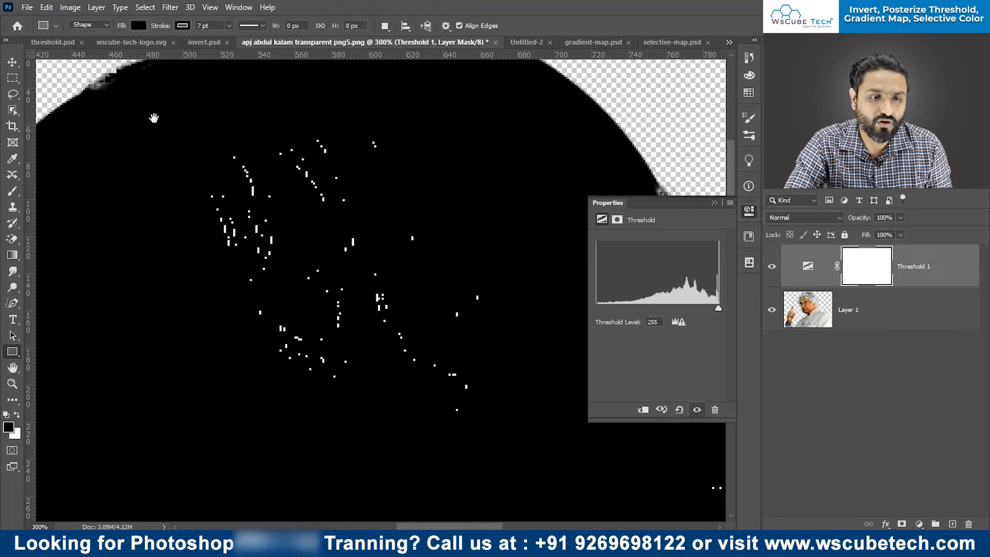
{"action": "left_click_drag", "start_coordinate": [147, 107], "coordinate": [123, 126]}
{"action": "left_click_drag", "start_coordinate": [217, 223], "coordinate": [320, 177]}
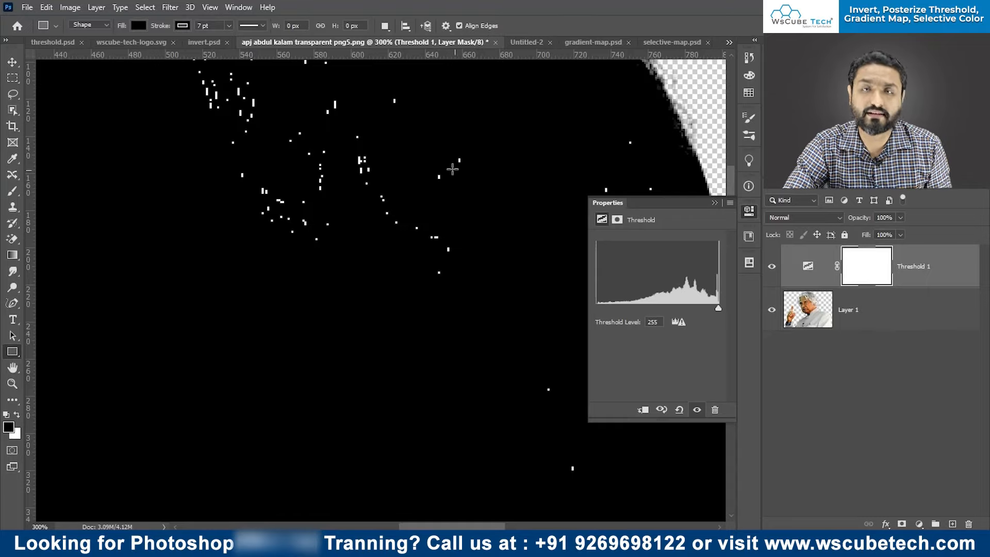
{"action": "key", "text": "ctrl+minus"}
{"action": "key", "text": "ctrl+minus"}
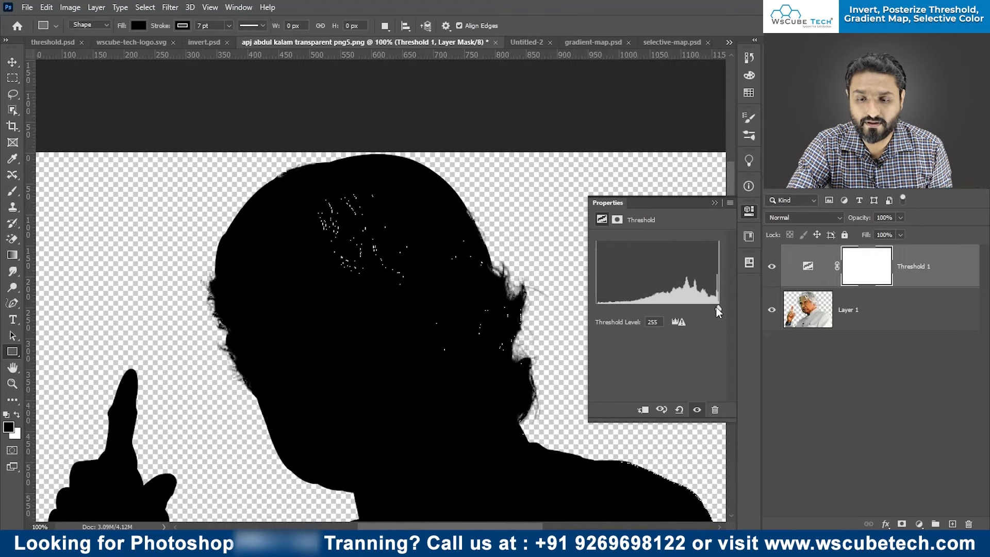
Step: Set the Threshold Level to 1 and examine the remaining black pixels at 300% zoom
{"action": "left_click_drag", "start_coordinate": [719, 308], "coordinate": [581, 308]}
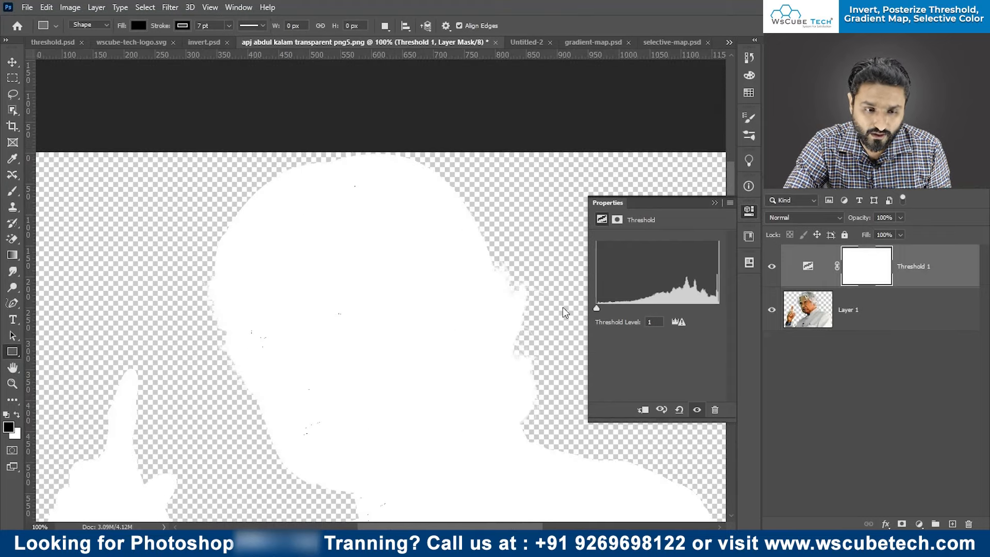
{"action": "key", "text": "ctrl+plus"}
{"action": "key", "text": "ctrl+plus"}
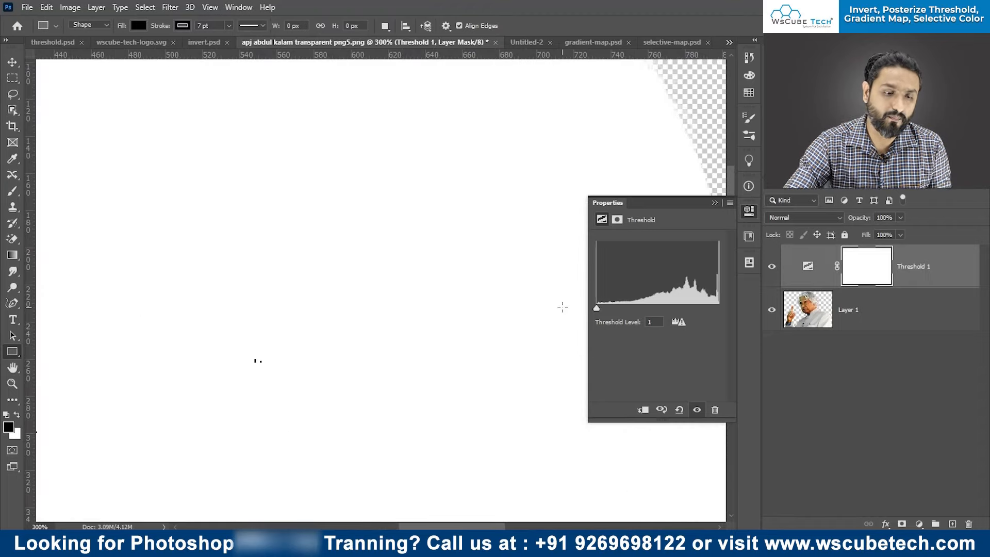
{"action": "left_click_drag", "start_coordinate": [333, 305], "coordinate": [376, 236]}
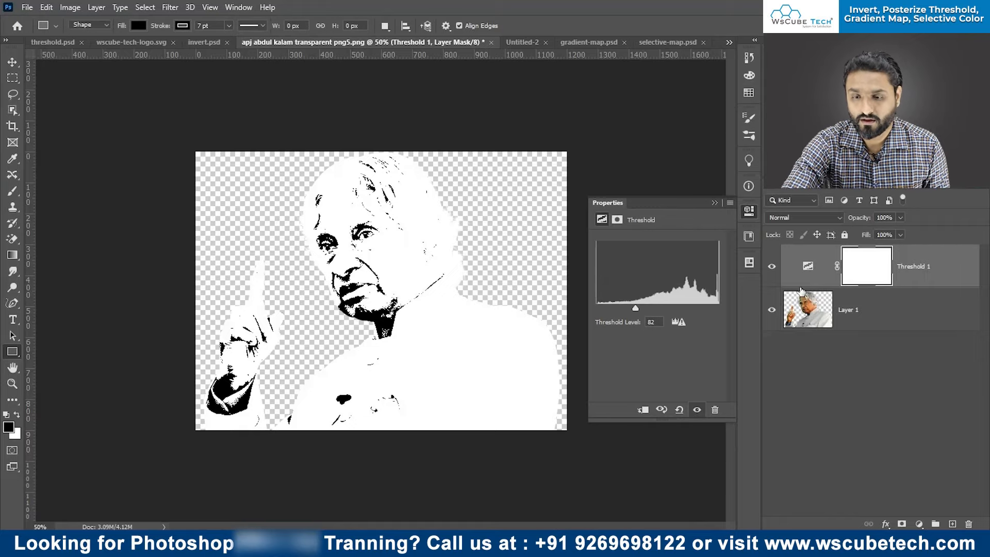
Step: Hide the Threshold 1 adjustment layer to view the original color portrait
{"action": "left_click", "coordinate": [771, 268]}
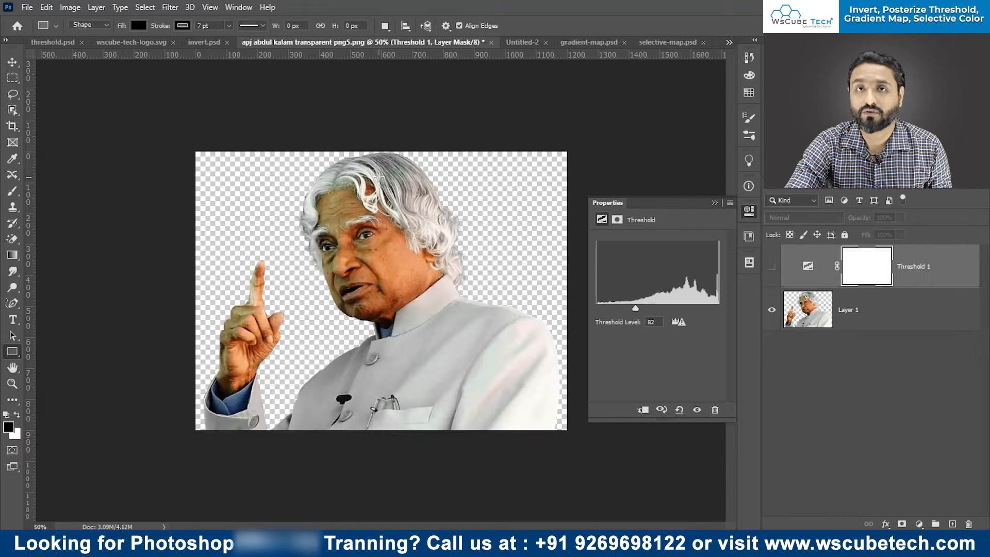
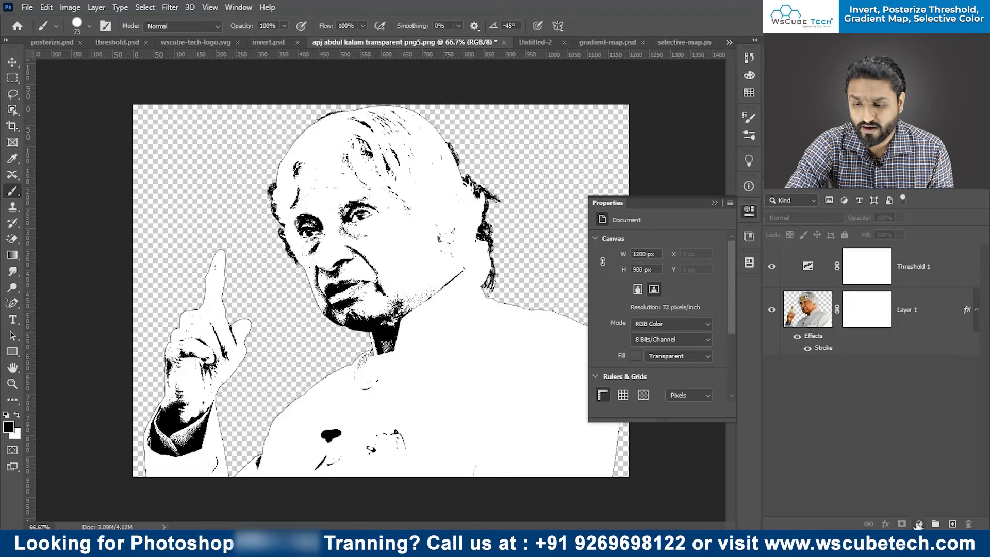
Step: Add a Solid Color fill layer beneath Layer 1 and set its color to a light gray
{"action": "left_click", "coordinate": [919, 524]}
{"action": "left_click", "coordinate": [933, 308]}
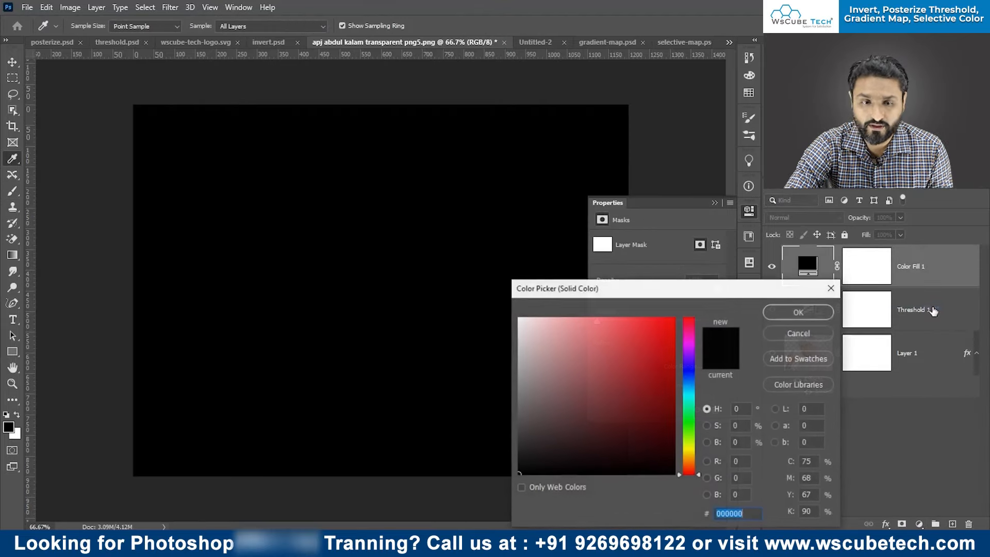
{"action": "left_click_drag", "start_coordinate": [536, 406], "coordinate": [513, 379]}
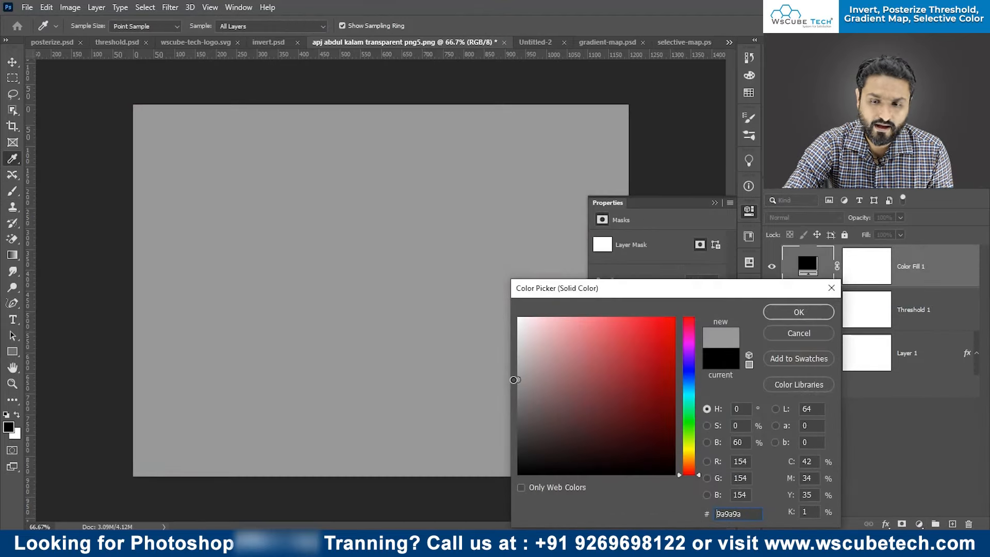
{"action": "left_click", "coordinate": [799, 312]}
{"action": "left_click_drag", "start_coordinate": [808, 266], "coordinate": [807, 407]}
{"action": "double_click", "coordinate": [808, 384]}
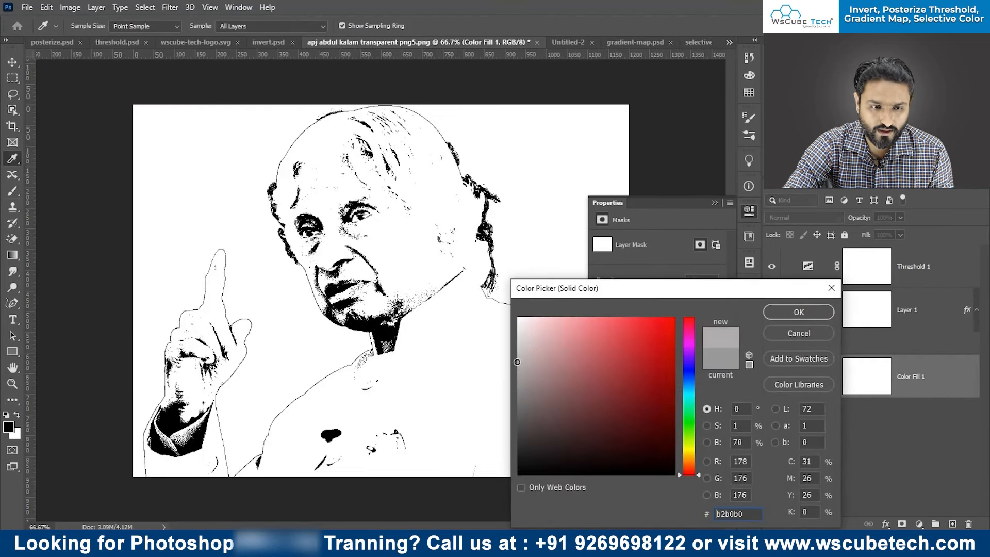
{"action": "left_click", "coordinate": [770, 316]}
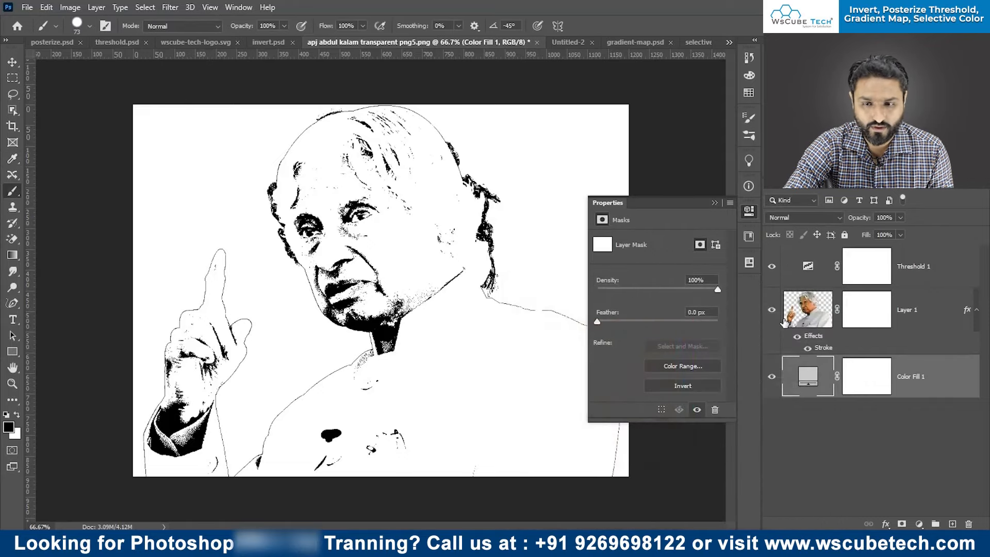
Step: Clip the Threshold 1 adjustment to Layer 1 and fine-tune the light gray of the Color Fill 1 background
{"action": "left_click", "coordinate": [814, 272]}
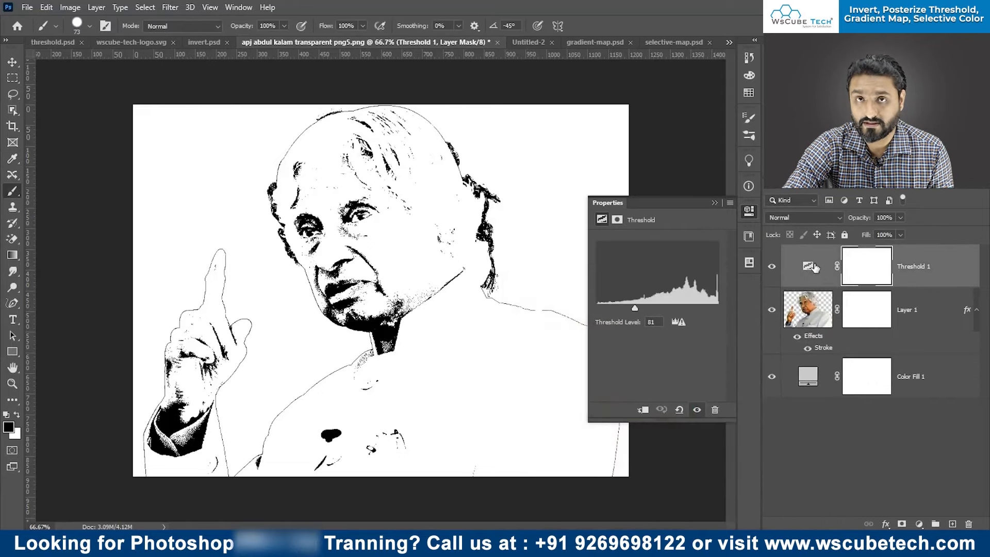
{"action": "left_click", "coordinate": [642, 411]}
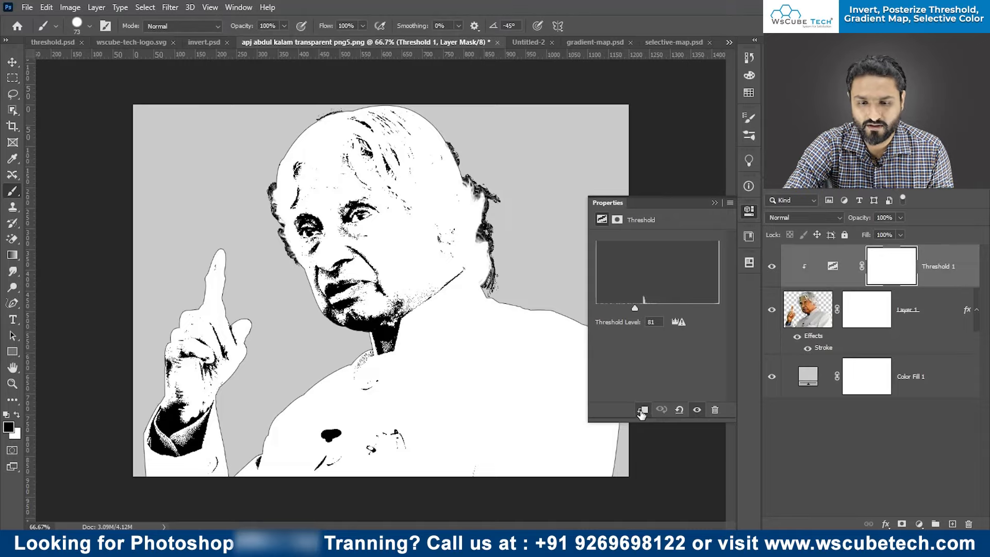
{"action": "double_click", "coordinate": [820, 371]}
{"action": "mouse_move", "coordinate": [519, 348]}
{"action": "left_mouse_down"}
{"action": "mouse_move", "coordinate": [521, 361]}
{"action": "mouse_move", "coordinate": [518, 319]}
{"action": "mouse_move", "coordinate": [516, 351]}
{"action": "left_mouse_up"}
{"action": "left_click", "coordinate": [783, 313]}
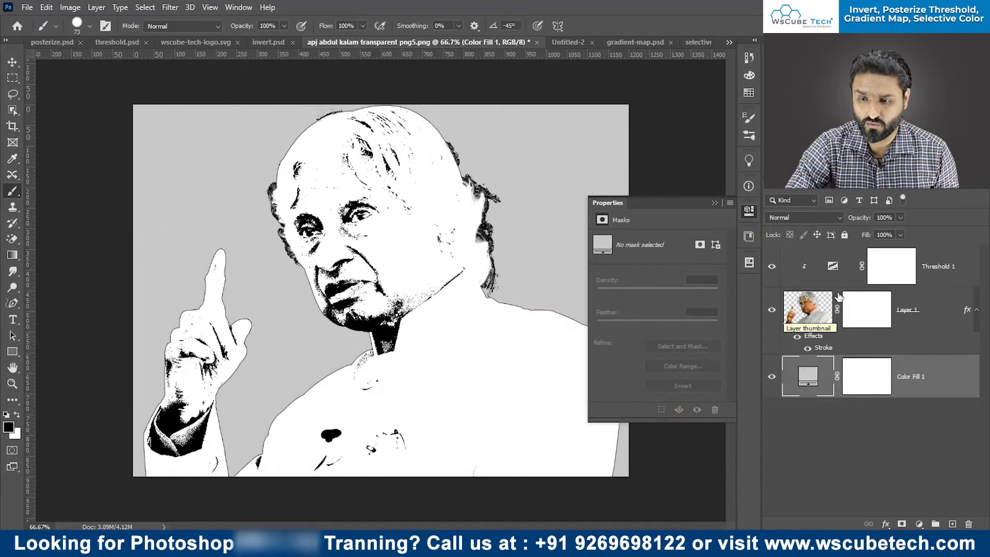
Step: Paint black on Layer 1's mask to remove the stray dark hair along the back of the head
{"action": "left_click", "coordinate": [851, 319]}
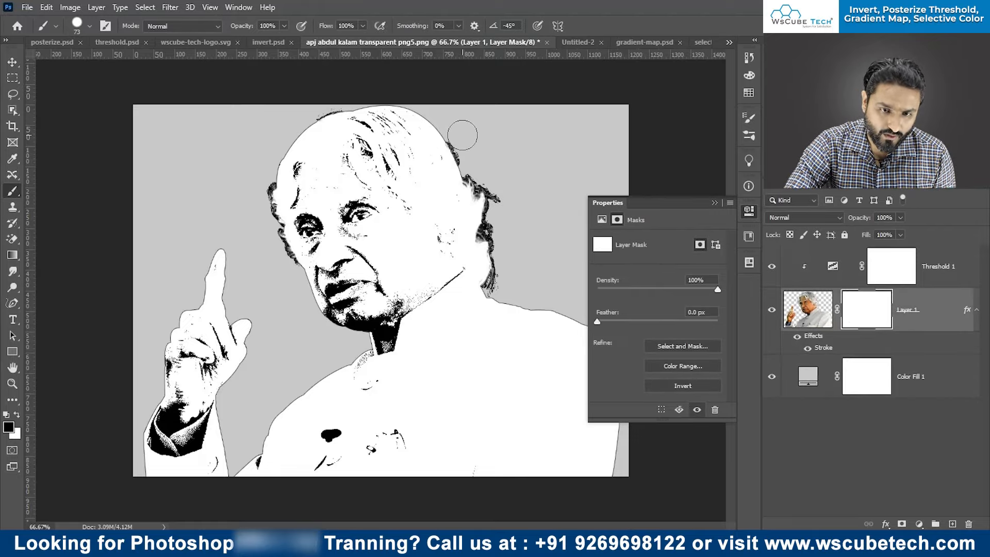
{"action": "key", "text": "ctrl+plus"}
{"action": "key", "text": "ctrl+plus"}
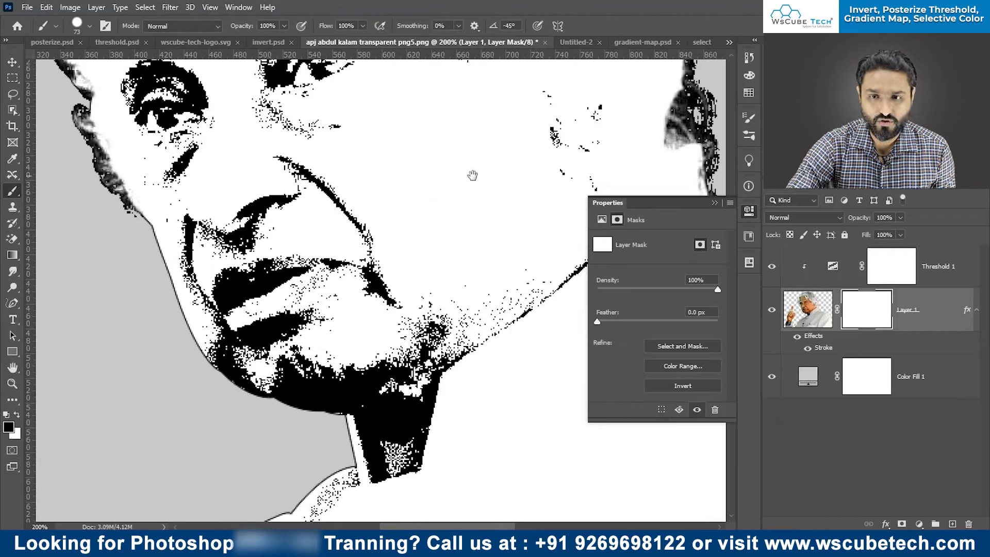
{"action": "left_click_drag", "start_coordinate": [474, 174], "coordinate": [116, 433]}
{"action": "left_click_drag", "start_coordinate": [303, 340], "coordinate": [480, 249]}
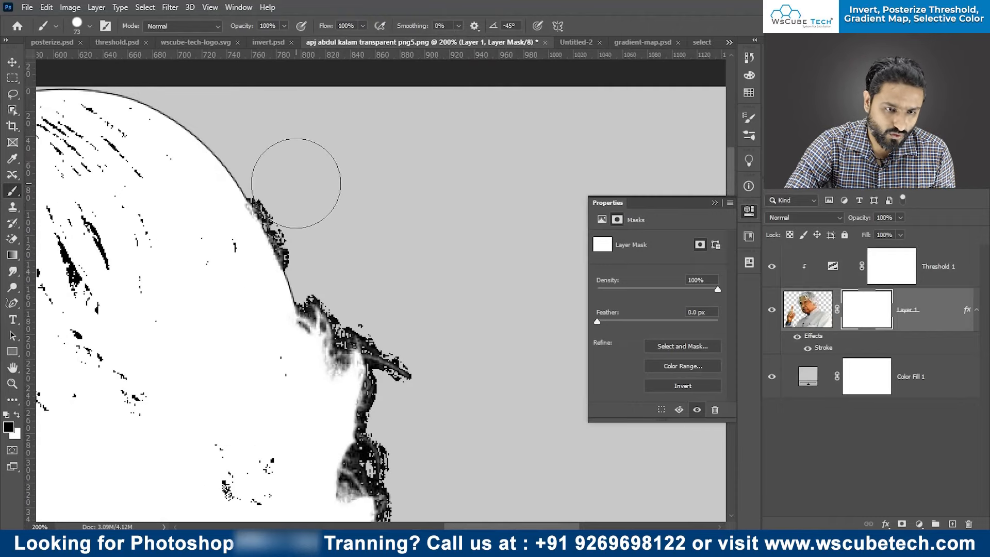
{"action": "left_click", "coordinate": [292, 185]}
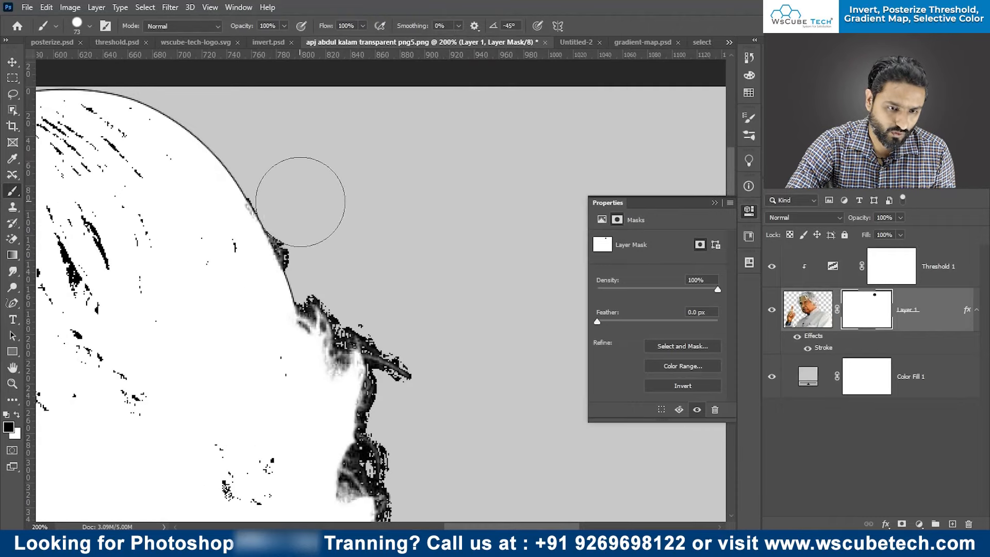
{"action": "left_click_drag", "start_coordinate": [305, 218], "coordinate": [322, 241]}
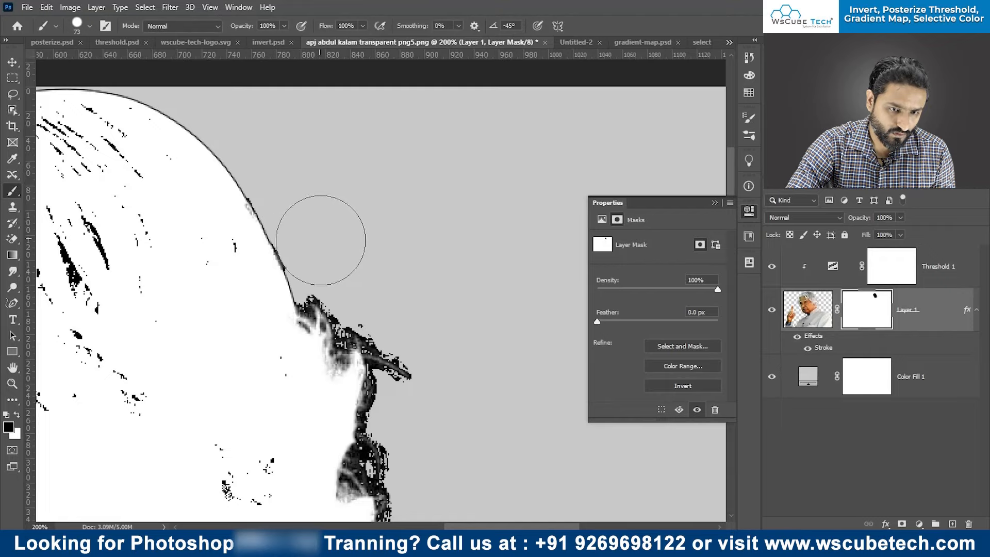
{"action": "mouse_move", "coordinate": [389, 296]}
{"action": "left_mouse_down"}
{"action": "mouse_move", "coordinate": [367, 219]}
{"action": "mouse_move", "coordinate": [326, 226]}
{"action": "mouse_move", "coordinate": [343, 228]}
{"action": "mouse_move", "coordinate": [354, 250]}
{"action": "mouse_move", "coordinate": [366, 349]}
{"action": "mouse_move", "coordinate": [404, 458]}
{"action": "left_mouse_up"}
Step: Mask out the stray hair behind the neck on Layer 1 with short black strokes along the nape
{"action": "key", "text": "ctrl+minus"}
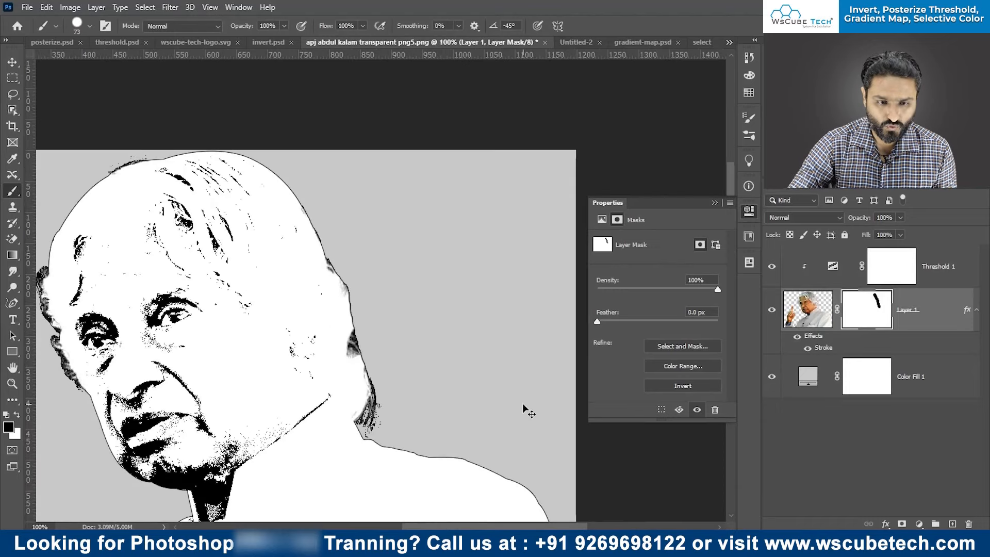
{"action": "left_click_drag", "start_coordinate": [513, 392], "coordinate": [495, 289]}
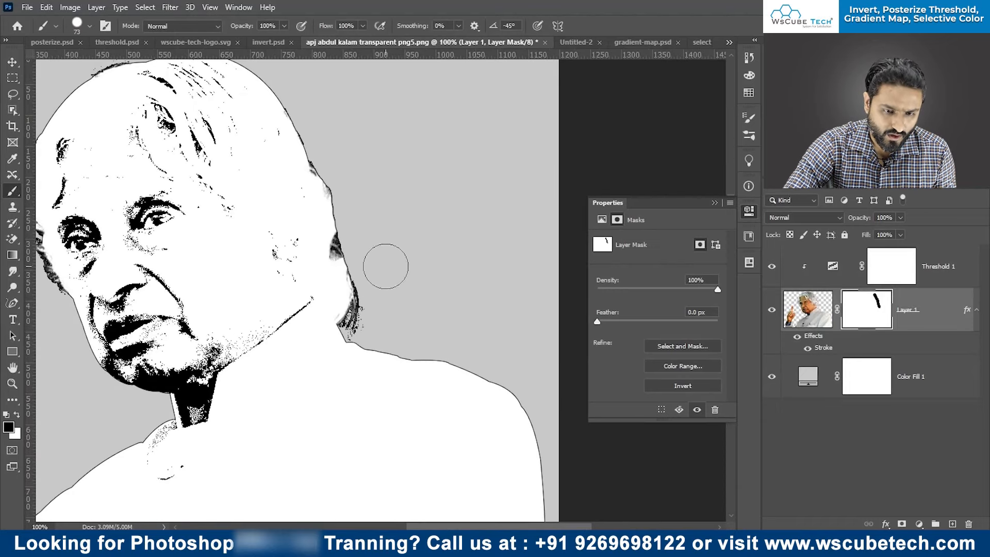
{"action": "mouse_move", "coordinate": [371, 288]}
{"action": "left_mouse_down"}
{"action": "mouse_move", "coordinate": [365, 330]}
{"action": "mouse_move", "coordinate": [485, 352]}
{"action": "left_mouse_up"}
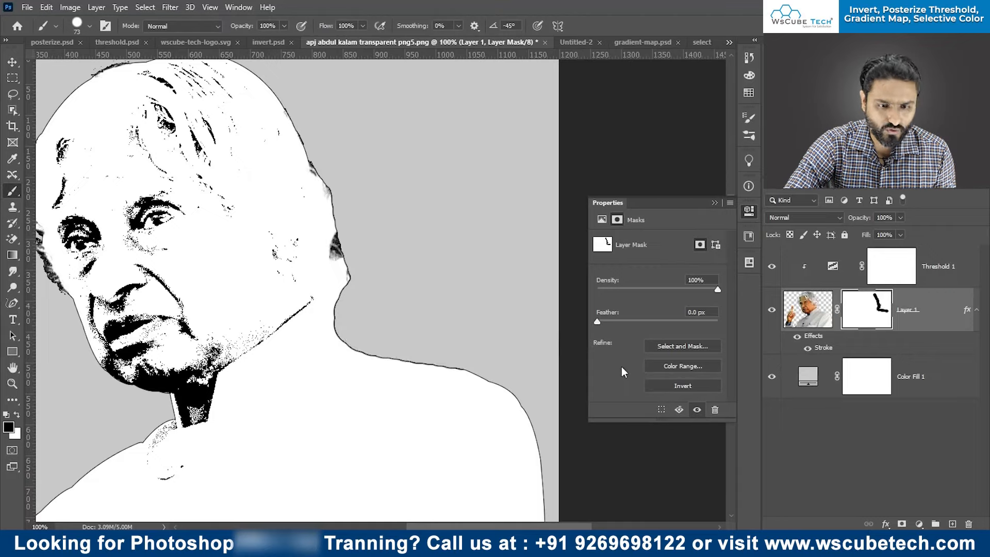
{"action": "key", "text": "ctrl+z"}
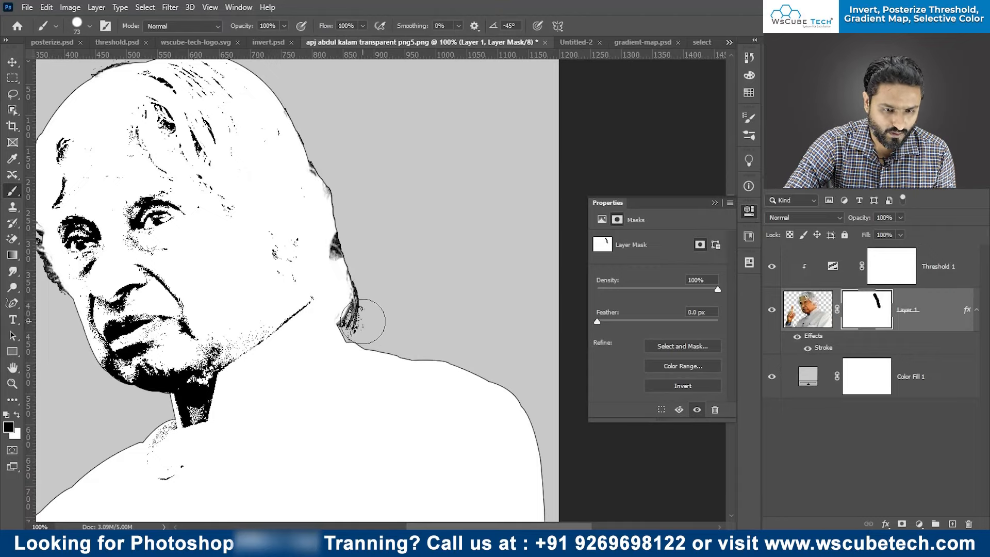
{"action": "left_click_drag", "start_coordinate": [355, 321], "coordinate": [360, 327]}
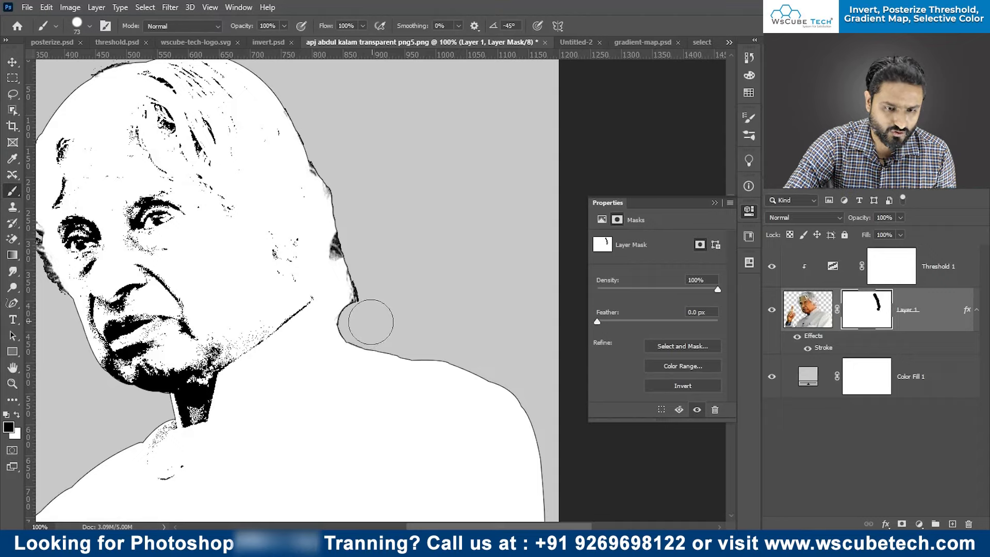
{"action": "left_click_drag", "start_coordinate": [364, 297], "coordinate": [363, 225]}
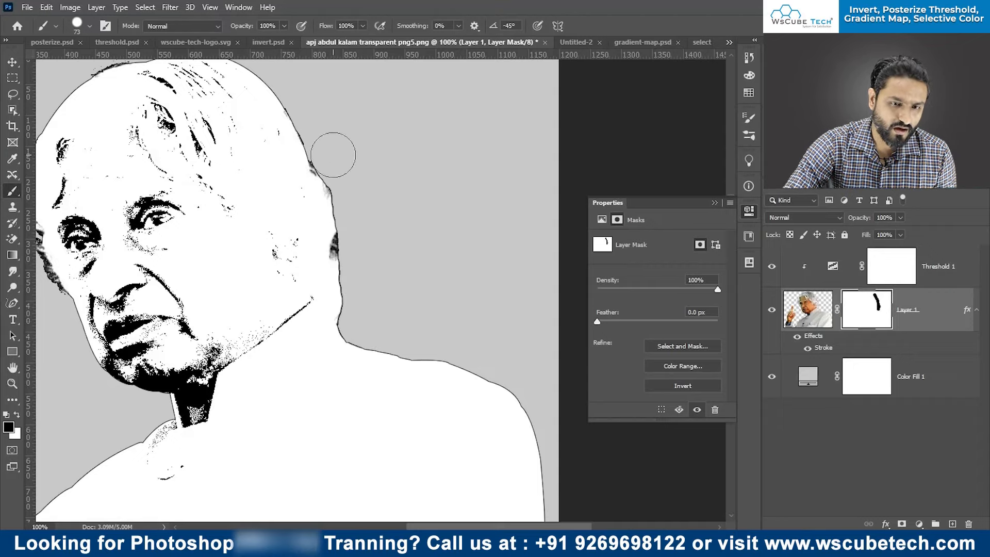
{"action": "key", "text": "ctrl+minus"}
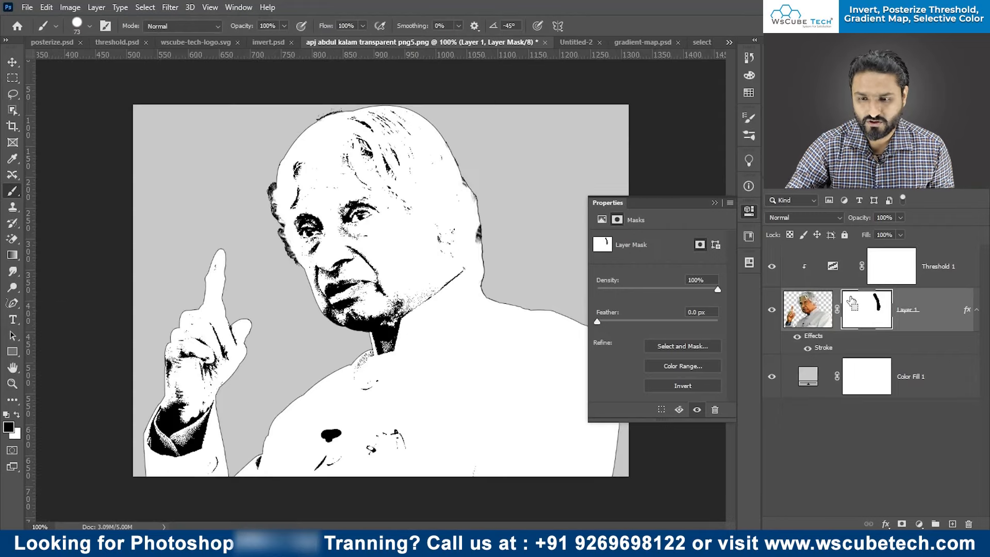
Step: Hide and show Layer 1's Stroke effect to compare the portrait with and without its outline
{"action": "left_click", "coordinate": [805, 349]}
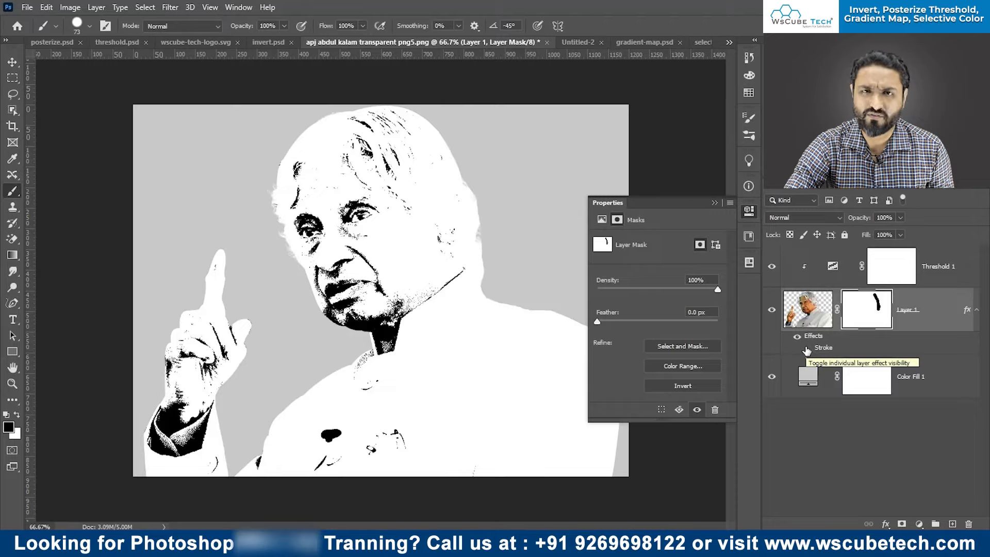
{"action": "left_click", "coordinate": [807, 349]}
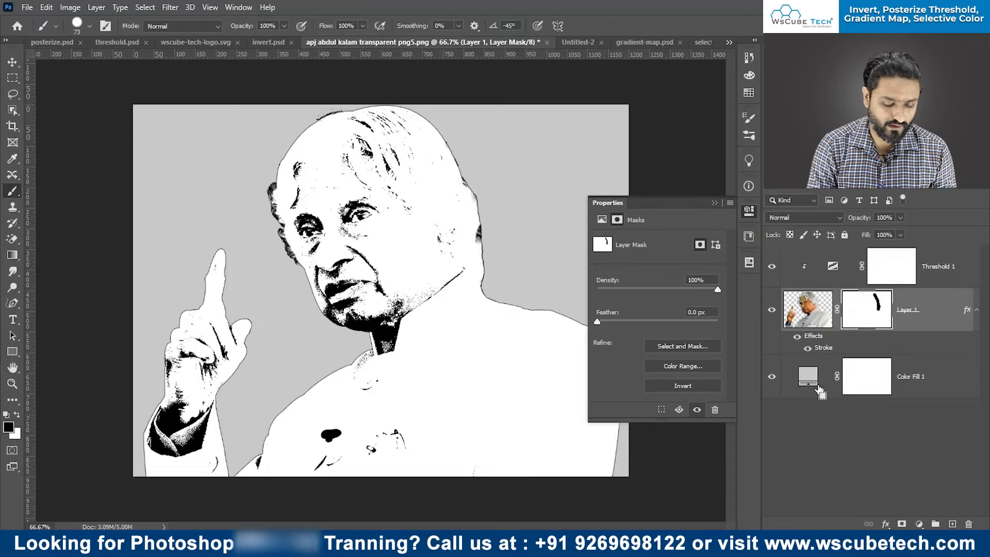
Step: Widen the canvas to 1500 pixels, keeping the centre anchor, and put away the mask properties
{"action": "key", "text": "ctrl+alt+c"}
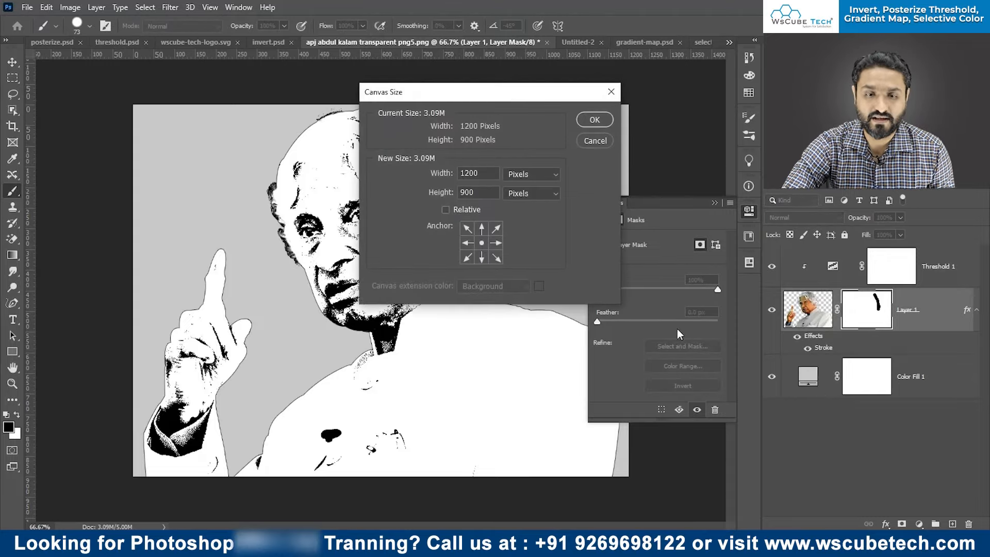
{"action": "left_click", "coordinate": [467, 173]}
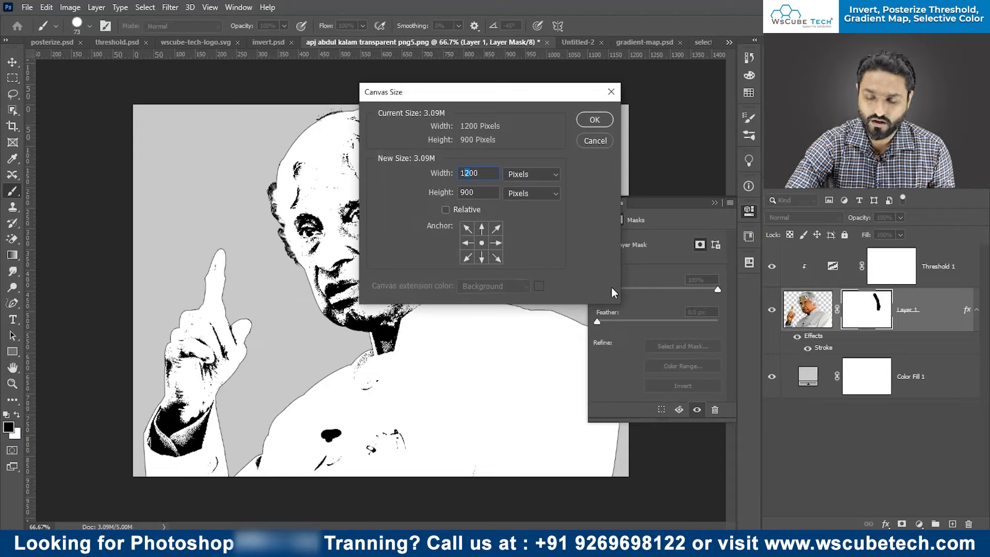
{"action": "type", "text": "5"}
{"action": "key", "text": "Return"}
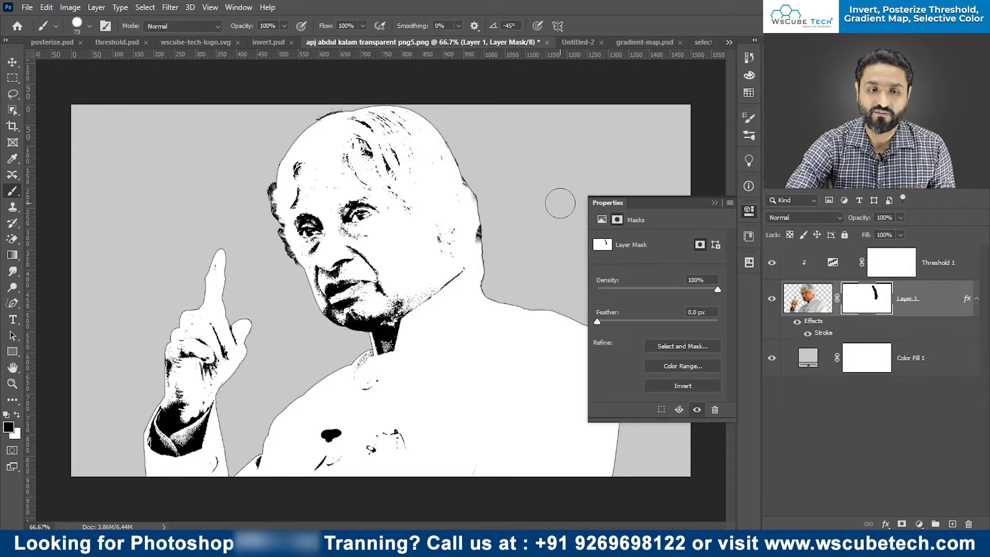
{"action": "left_click", "coordinate": [715, 203]}
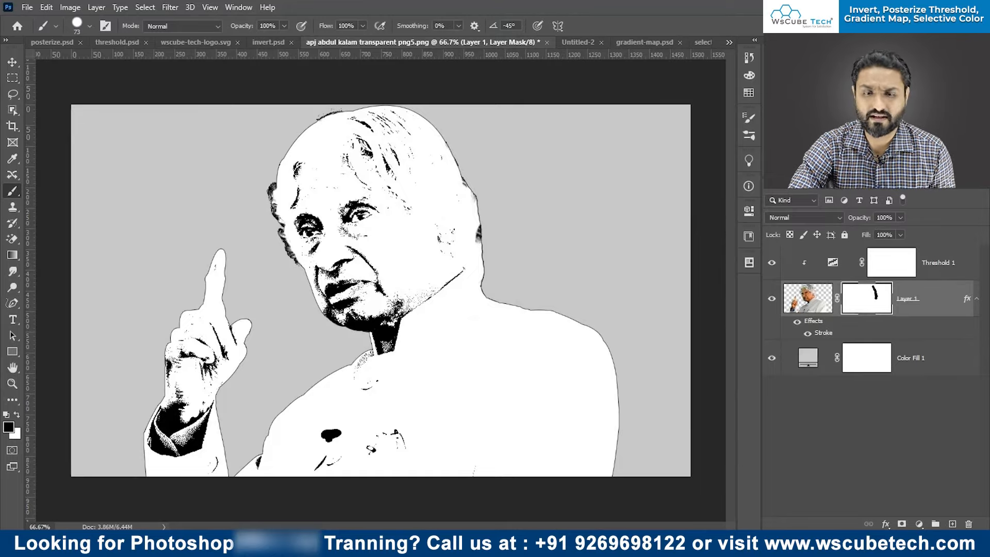
Step: Group the Threshold 1 adjustment with Layer 1 and name the group image
{"action": "left_click", "coordinate": [926, 274]}
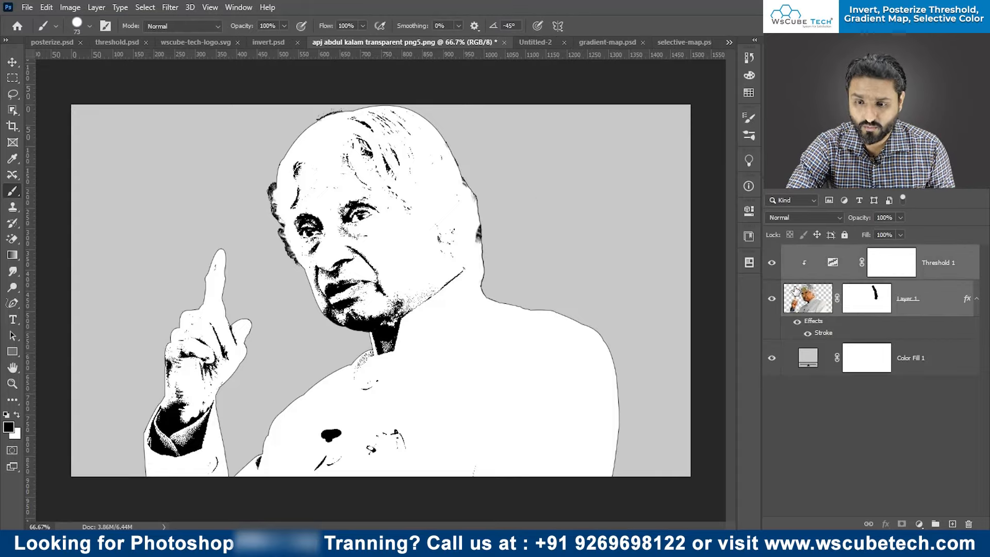
{"action": "key", "text": "ctrl+g"}
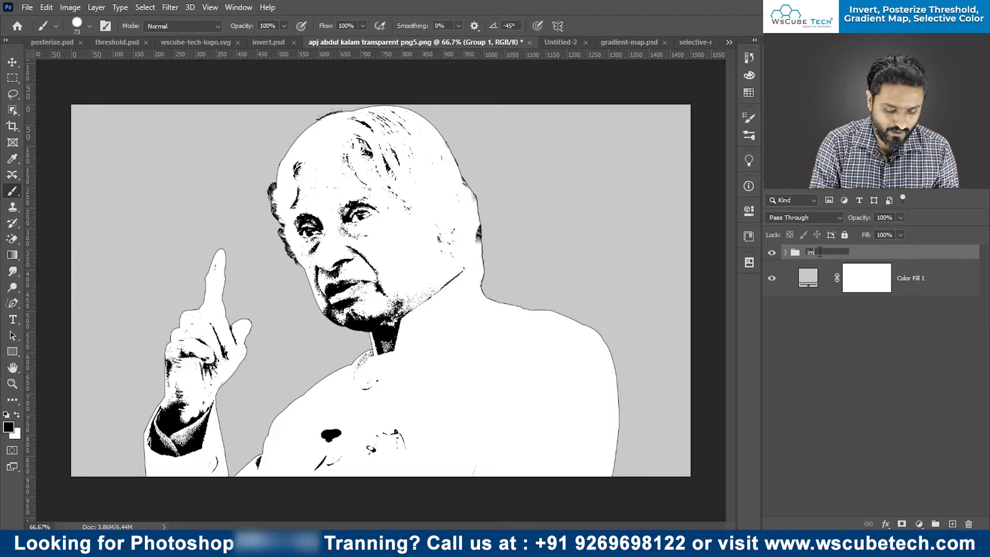
{"action": "key", "text": "Return"}
Step: Move the image group about 200 px to the right and about 10 px down on the canvas
{"action": "key", "text": "v"}
{"action": "key", "text": "shift+Right"}
{"action": "key", "text": "shift+Right"}
{"action": "key", "text": "shift+Right"}
{"action": "key", "text": "shift+Right"}
{"action": "key", "text": "shift+Right"}
{"action": "key", "text": "shift+Right"}
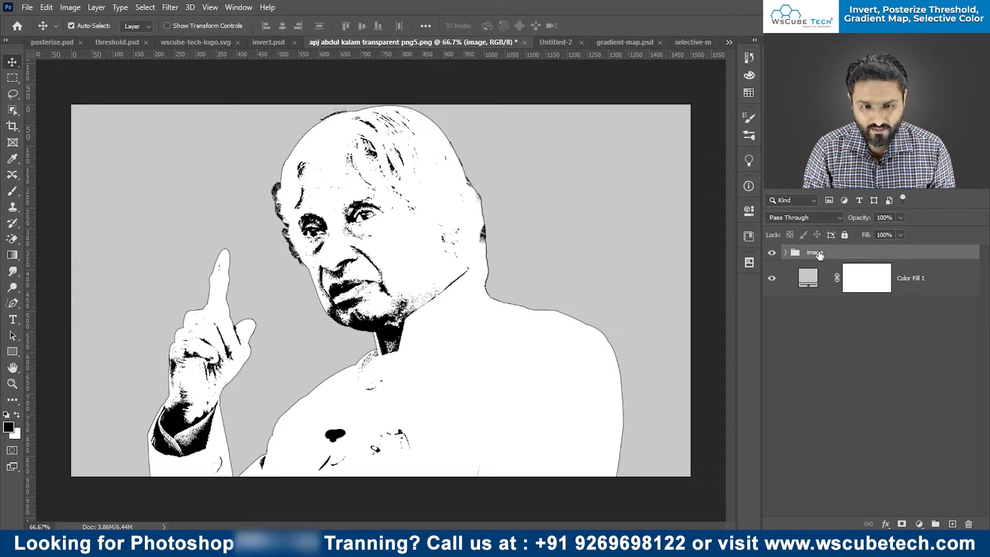
{"action": "key", "text": "shift+Right"}
{"action": "key", "text": "shift+Right"}
{"action": "key", "text": "shift+Right"}
{"action": "key", "text": "shift+Right"}
{"action": "key", "text": "shift+Right"}
{"action": "key", "text": "shift+Right"}
{"action": "key", "text": "shift+Right"}
{"action": "key", "text": "shift+Right"}
{"action": "key", "text": "shift+Right"}
{"action": "key", "text": "shift+Right"}
{"action": "key", "text": "shift+Right"}
{"action": "key", "text": "shift+Right"}
{"action": "key", "text": "shift+Right"}
{"action": "key", "text": "shift+Right"}
{"action": "key", "text": "shift+Right"}
{"action": "key", "text": "shift+Right"}
{"action": "key", "text": "shift+Right"}
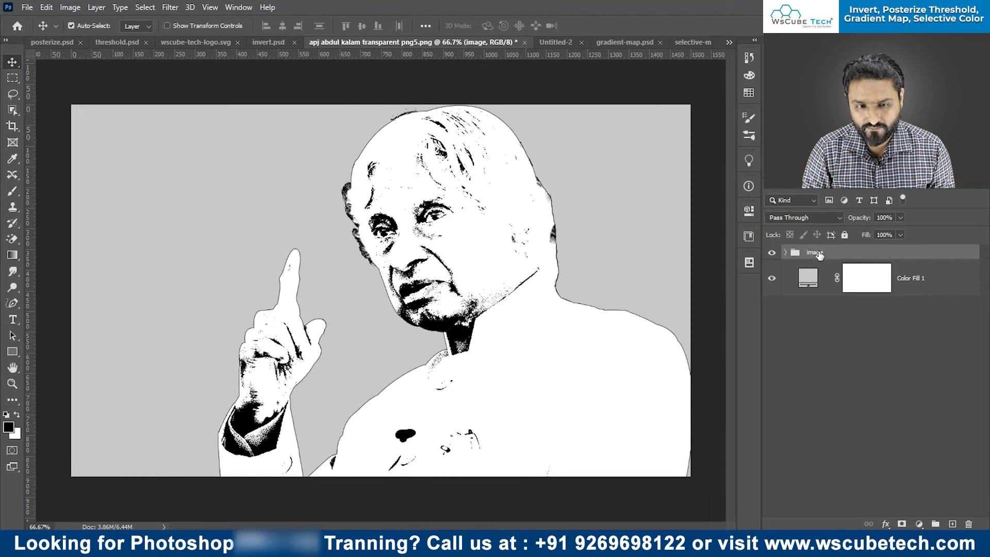
{"action": "key", "text": "shift+Right"}
{"action": "key", "text": "shift+Right"}
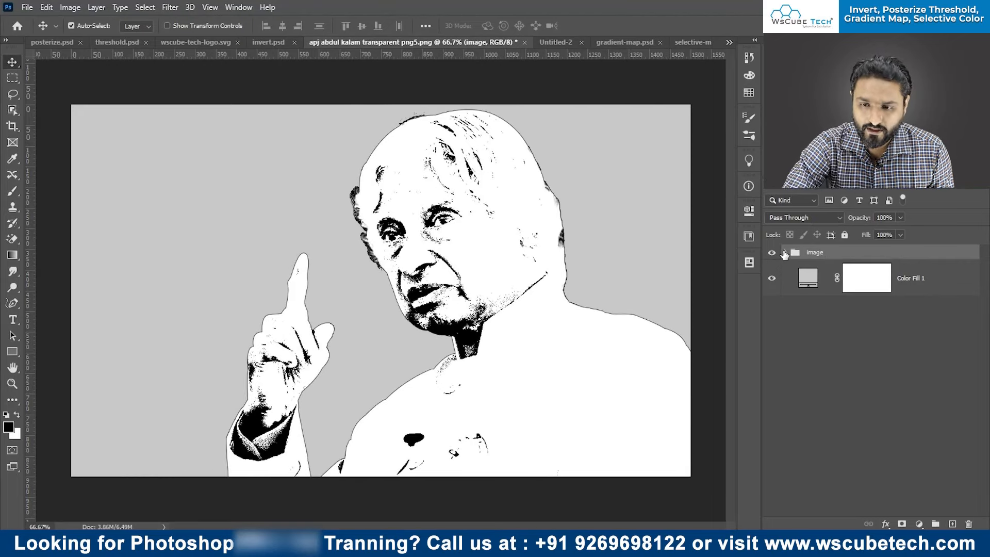
Step: Paint black on Layer 1's mask inside the image group to remove the stray hair specks above the head
{"action": "left_click", "coordinate": [784, 253]}
{"action": "left_click", "coordinate": [879, 316]}
{"action": "key", "text": "ctrl+plus"}
{"action": "key", "text": "ctrl+plus"}
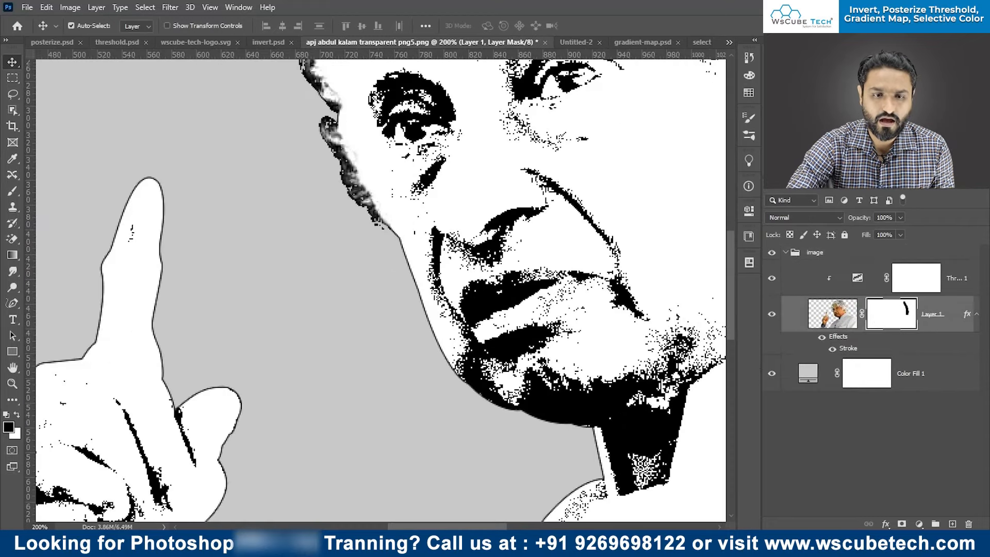
{"action": "left_click_drag", "start_coordinate": [400, 212], "coordinate": [445, 259]}
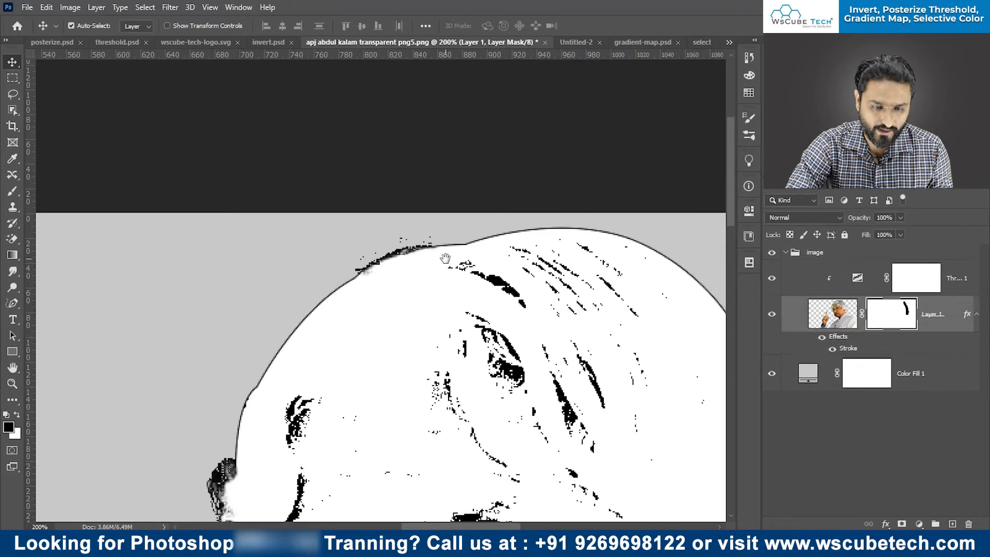
{"action": "key", "text": "b"}
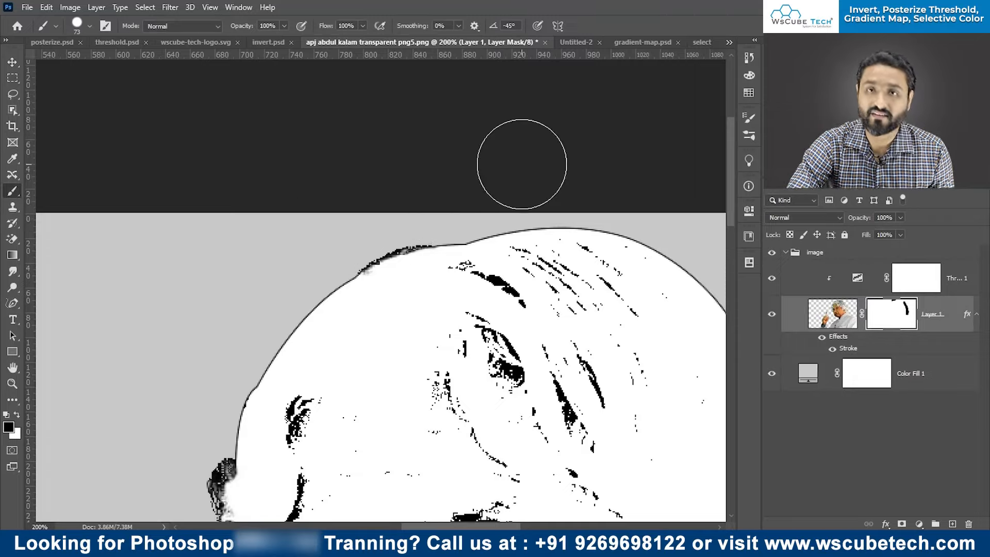
{"action": "key", "text": "ctrl+minus"}
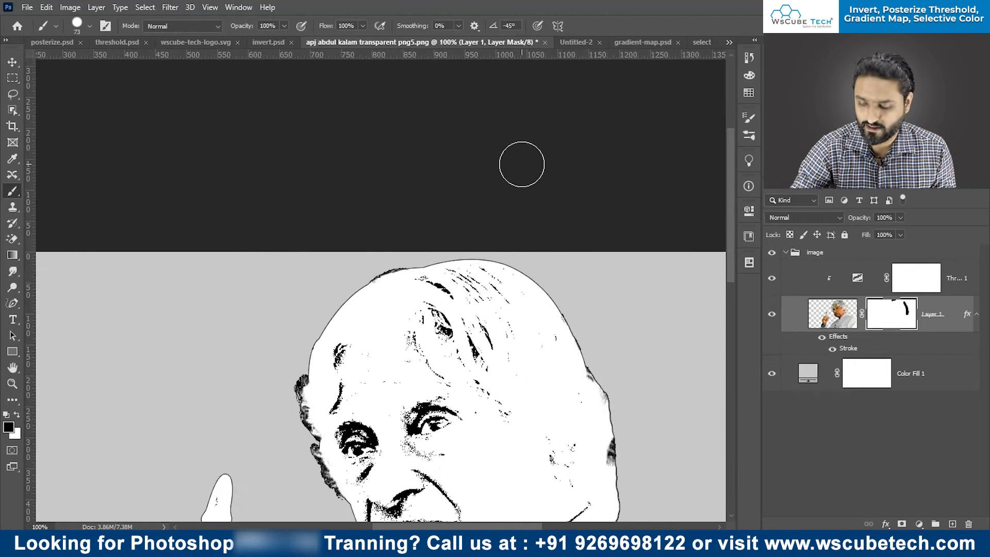
{"action": "key", "text": "ctrl+minus"}
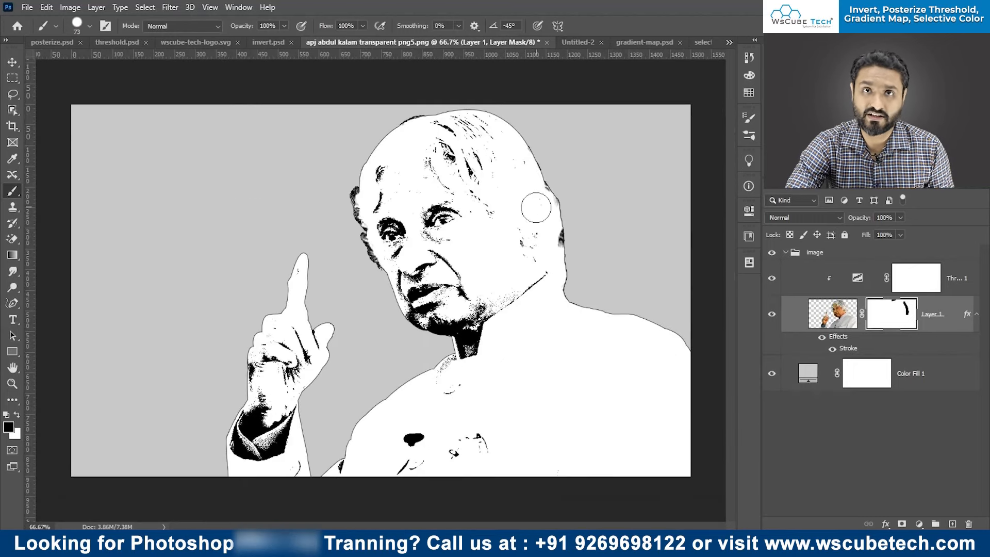
Step: Start a point text in the empty gray area beside the head with the line "You have dream before"
{"action": "left_click", "coordinate": [786, 253]}
{"action": "key", "text": "t"}
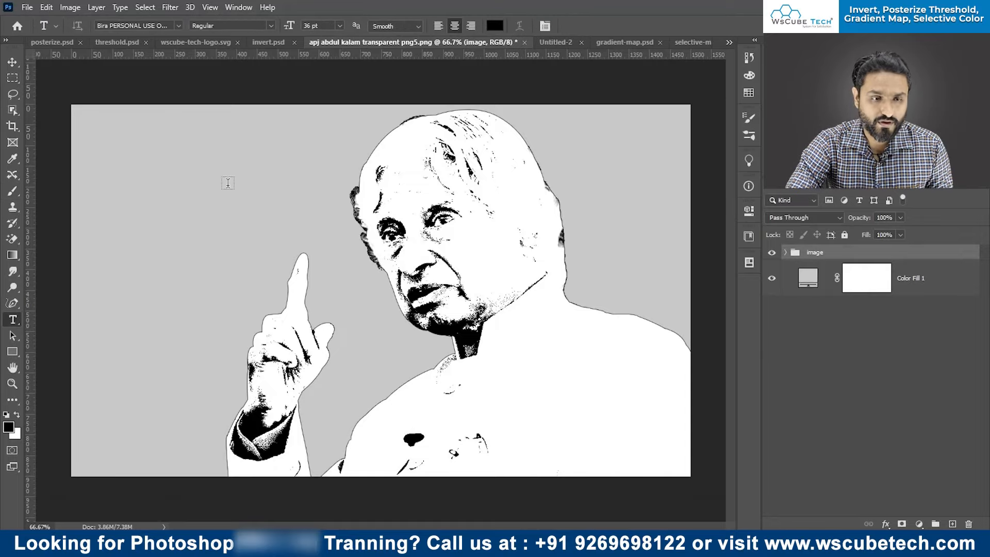
{"action": "left_click", "coordinate": [94, 144]}
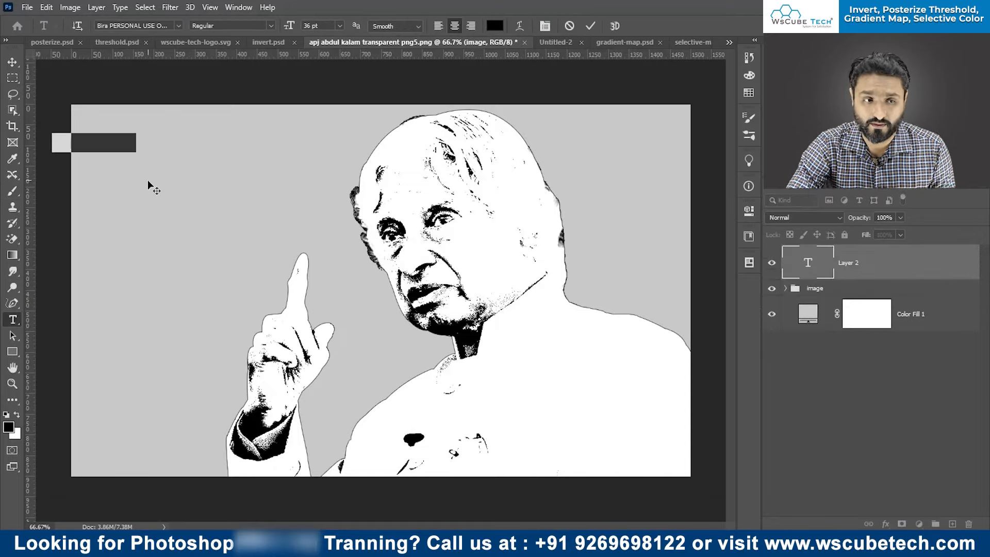
{"action": "type", "text": "y"}
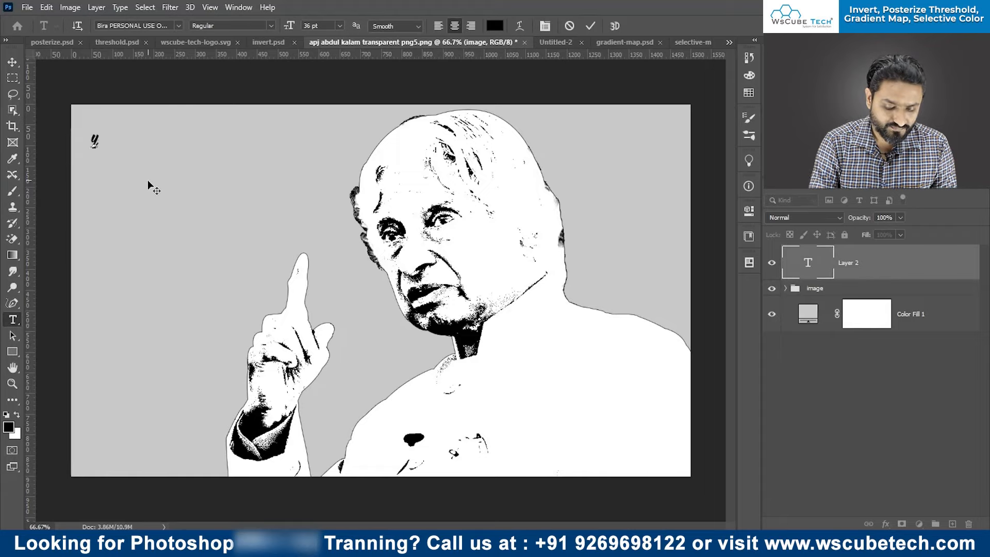
{"action": "type", "text": "ou "}
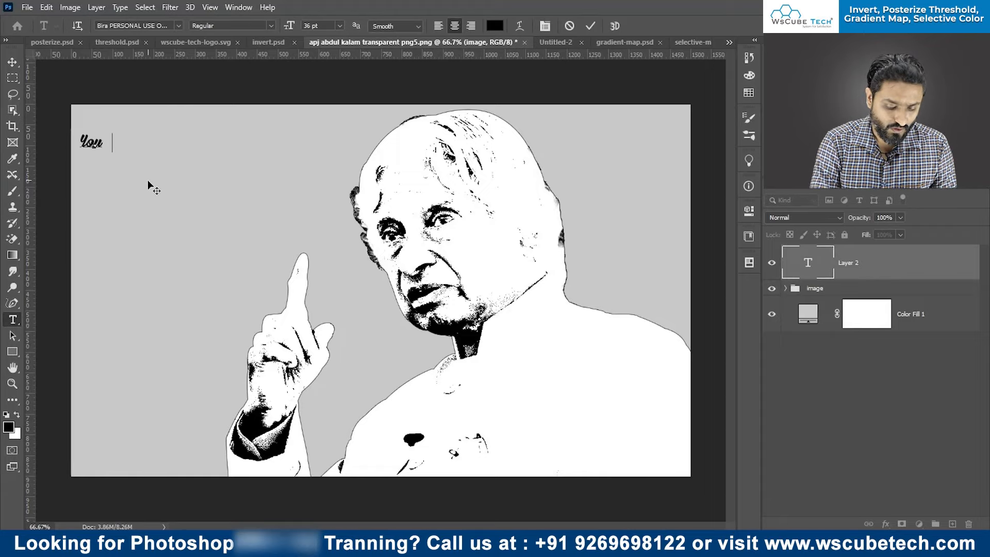
{"action": "type", "text": "have drea"}
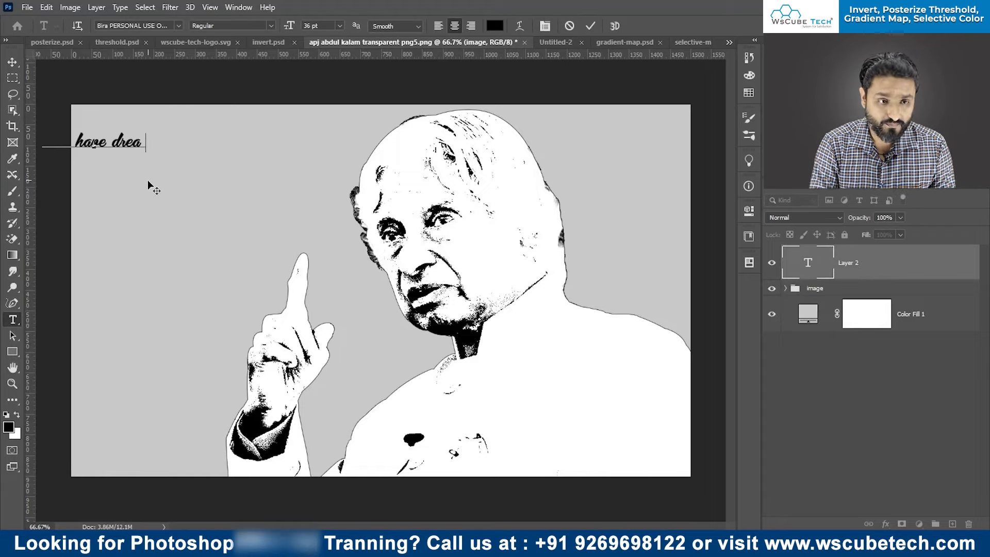
{"action": "type", "text": "m before"}
{"action": "key", "text": "Return"}
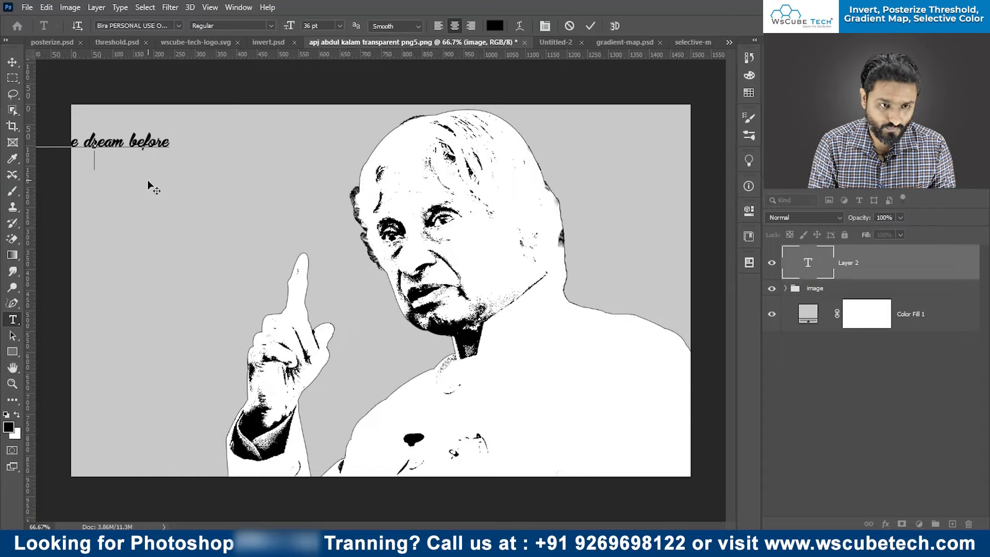
Step: Enter "your dream comes true" as the second line of the quote
{"action": "type", "text": "your dre"}
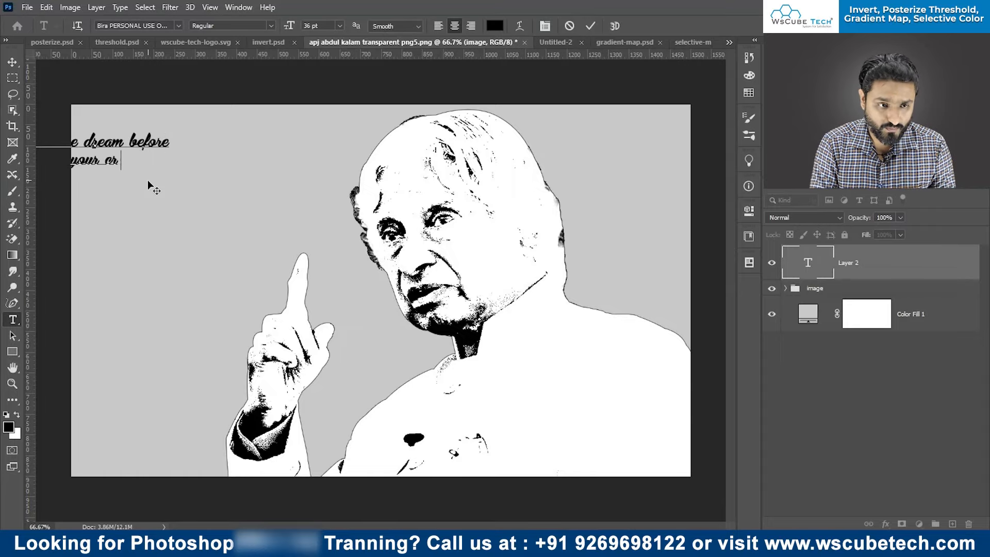
{"action": "key", "text": "BackSpace"}
{"action": "key", "text": "BackSpace"}
{"action": "key", "text": "BackSpace"}
{"action": "type", "text": "d"}
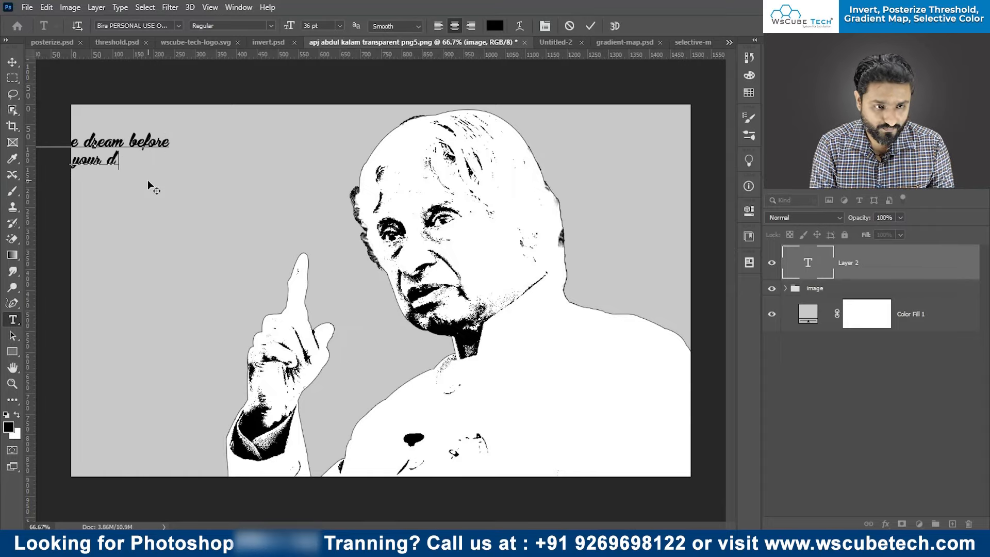
{"action": "type", "text": "ream"}
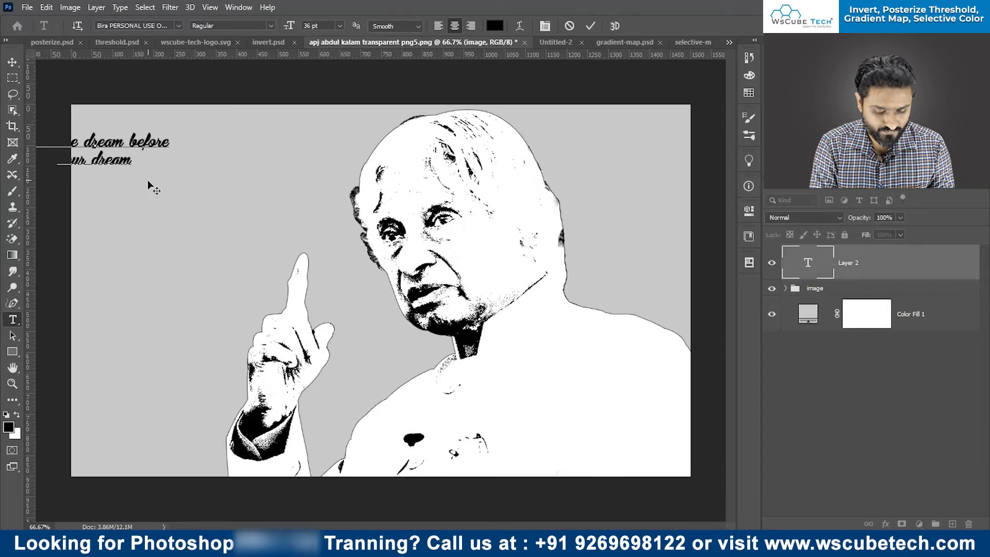
{"action": "type", "text": " before eam comes"}
{"action": "type", "text": " true"}
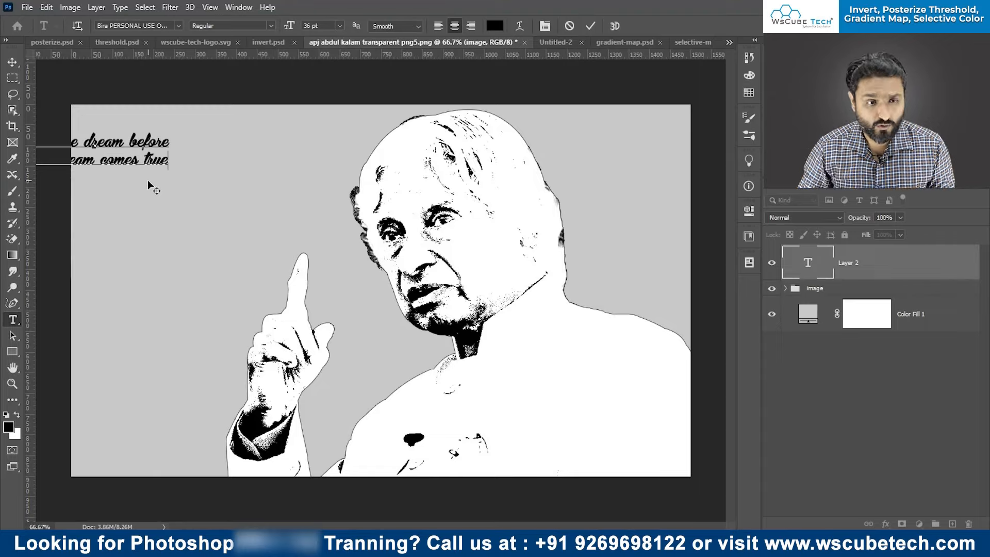
Step: Set the whole quote text to white at 58 pt
{"action": "key", "text": "ctrl+a"}
{"action": "left_click", "coordinate": [494, 25]}
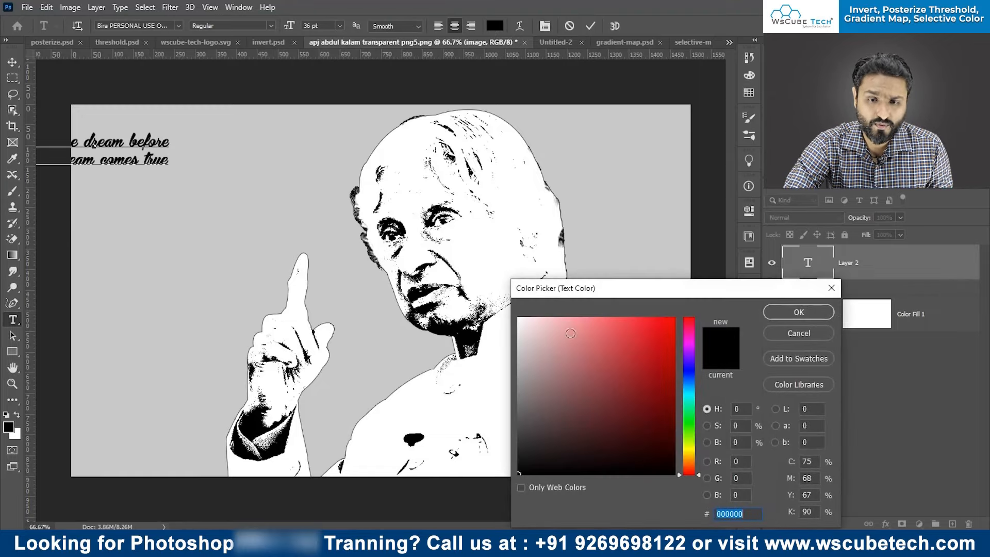
{"action": "left_click_drag", "start_coordinate": [547, 340], "coordinate": [519, 318]}
{"action": "left_click", "coordinate": [799, 312]}
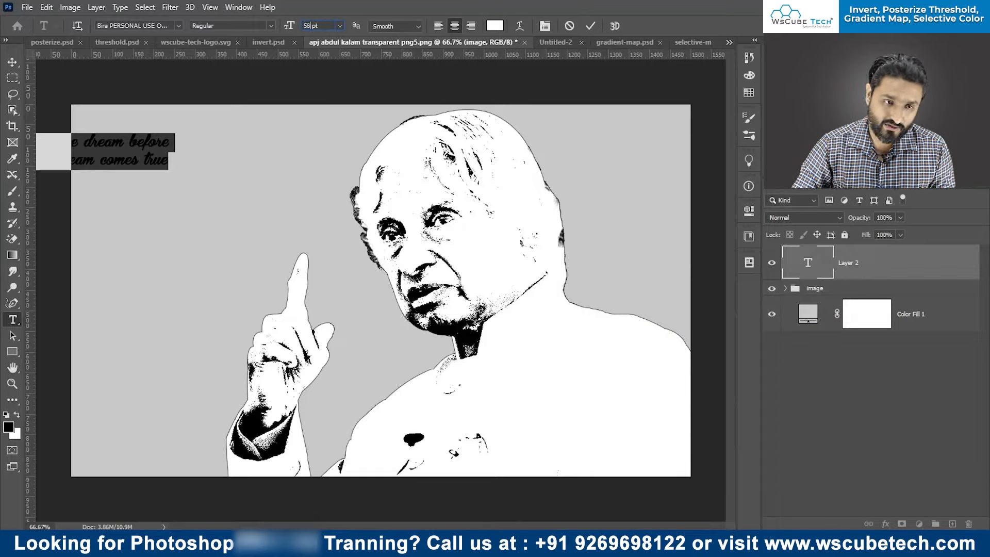
{"action": "type", "text": "58"}
{"action": "key", "text": "Return"}
{"action": "key", "text": "Return"}
Step: Move the quote text about 290 px to the right so both lines fit on the canvas beside the head
{"action": "key", "text": "v"}
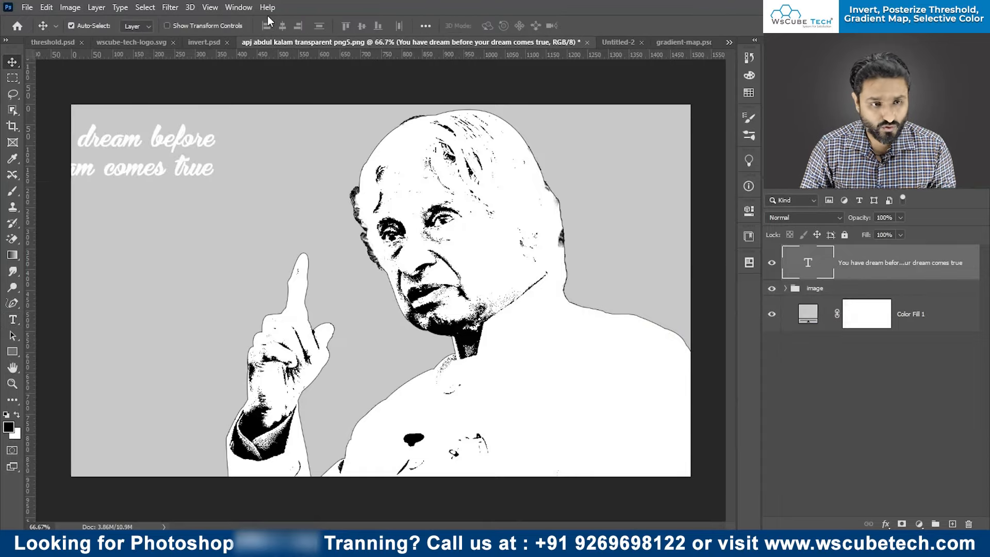
{"action": "key", "text": "shift+Right"}
{"action": "key", "text": "shift+Right"}
{"action": "key", "text": "shift+Right"}
{"action": "key", "text": "shift+Right"}
{"action": "key", "text": "shift+Right"}
{"action": "key", "text": "shift+Right"}
{"action": "key", "text": "shift+Right"}
{"action": "key", "text": "shift+Right"}
{"action": "key", "text": "shift+Right"}
{"action": "key", "text": "shift+Right"}
{"action": "key", "text": "shift+Right"}
{"action": "key", "text": "shift+Right"}
{"action": "key", "text": "shift+Right"}
{"action": "key", "text": "shift+Right"}
{"action": "key", "text": "shift+Right"}
{"action": "key", "text": "shift+Right"}
{"action": "key", "text": "shift+Right"}
{"action": "key", "text": "shift+Right"}
{"action": "key", "text": "shift+Right"}
{"action": "key", "text": "shift+Right"}
{"action": "key", "text": "shift+Right"}
{"action": "key", "text": "shift+Right"}
{"action": "key", "text": "shift+Right"}
{"action": "key", "text": "shift+Right"}
{"action": "key", "text": "shift+Right"}
{"action": "key", "text": "shift+Right"}
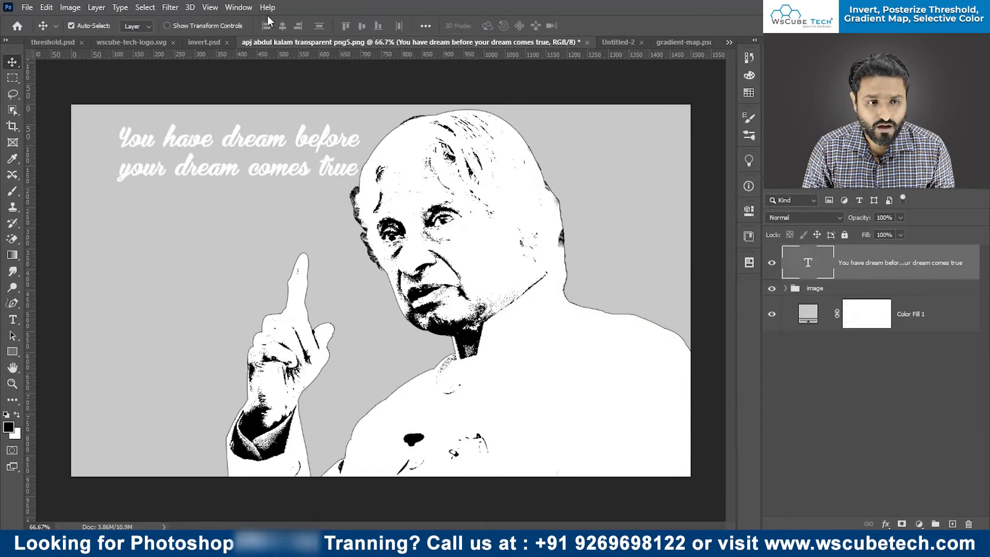
{"action": "key", "text": "shift+Right"}
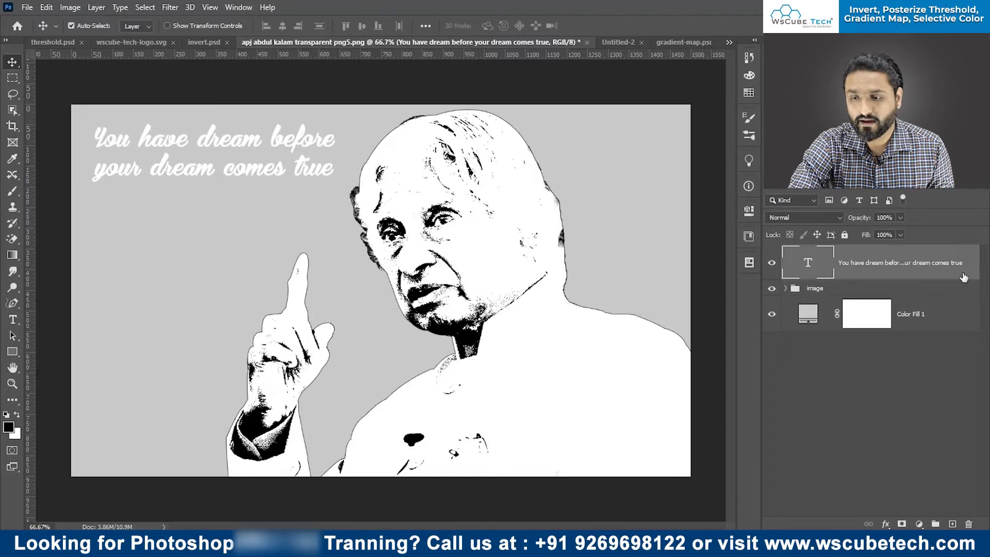
Step: Add a 1 px black outside stroke and a 28% drop shadow with 18 px distance and 16 px size to the quote text
{"action": "double_click", "coordinate": [797, 265]}
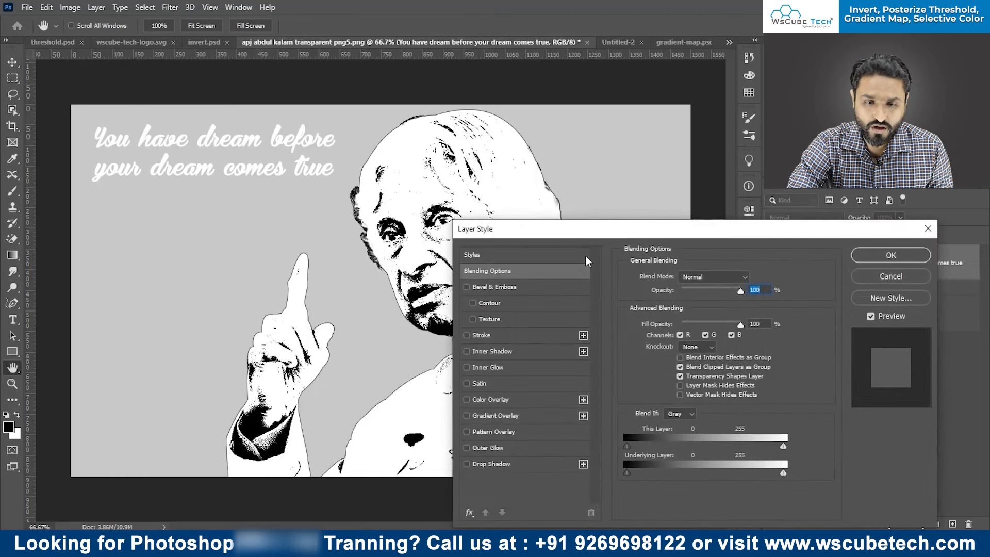
{"action": "left_click", "coordinate": [479, 335]}
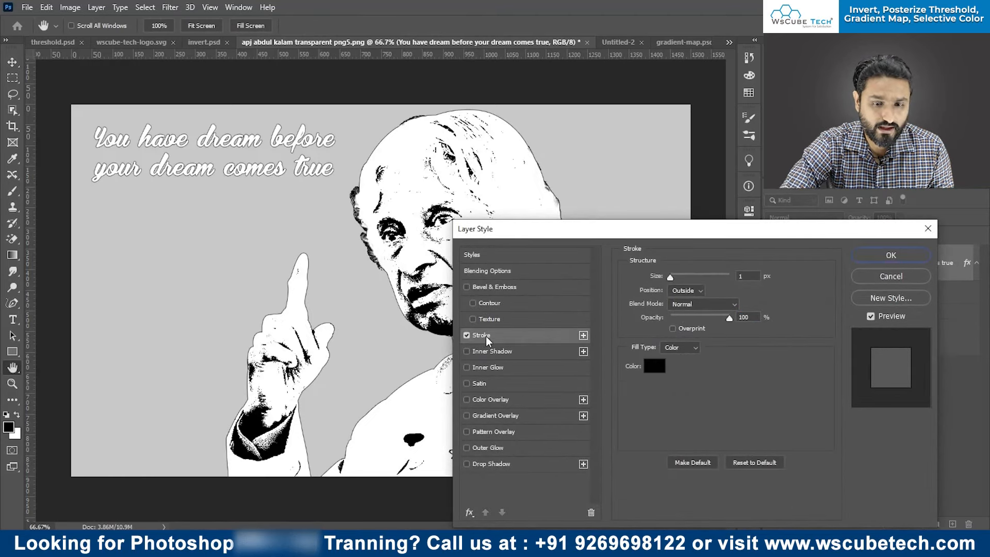
{"action": "left_click", "coordinate": [504, 464]}
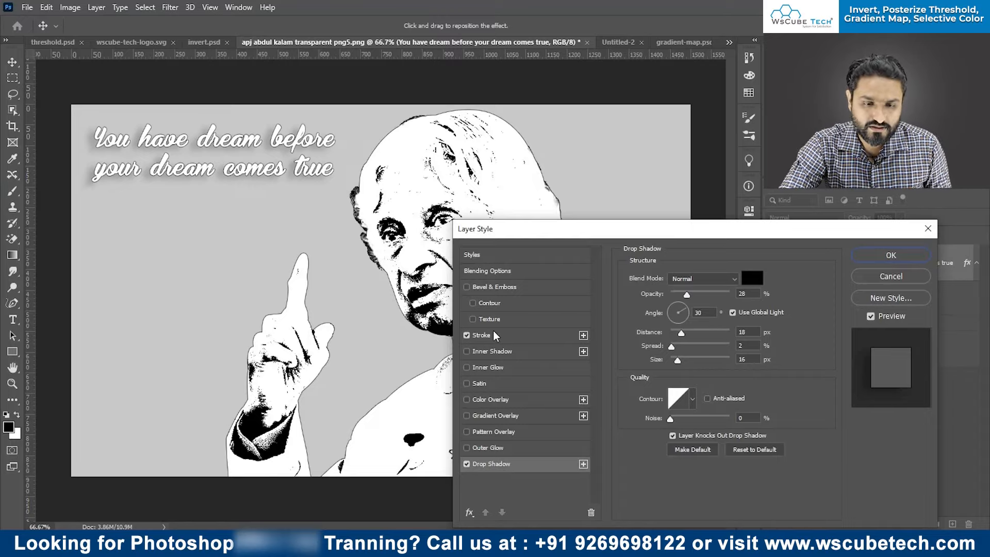
{"action": "left_click_drag", "start_coordinate": [648, 233], "coordinate": [612, 206]}
{"action": "left_click", "coordinate": [854, 229]}
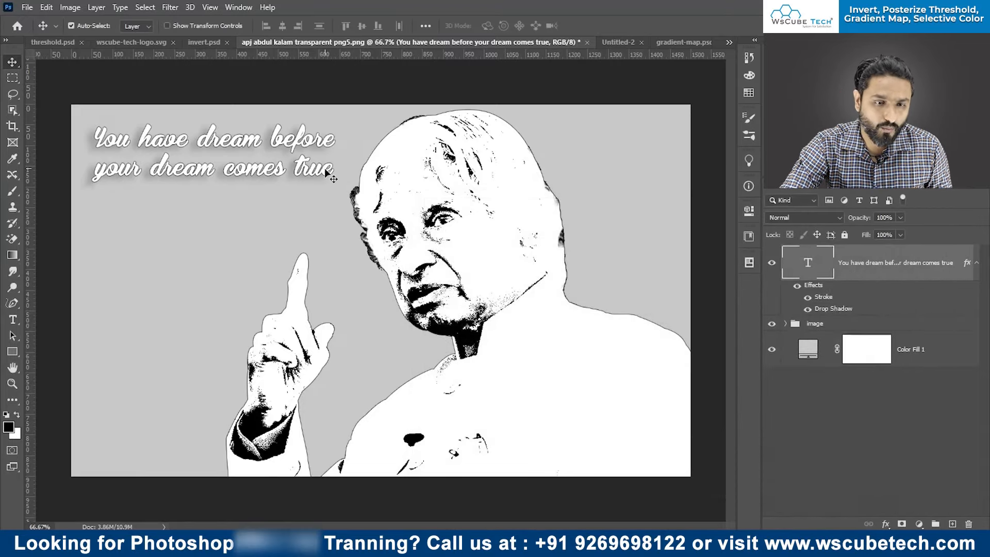
Step: Add "- Dr. APJ Abdul Kalam" as a third line below the quote
{"action": "key", "text": "t"}
{"action": "left_click", "coordinate": [334, 172]}
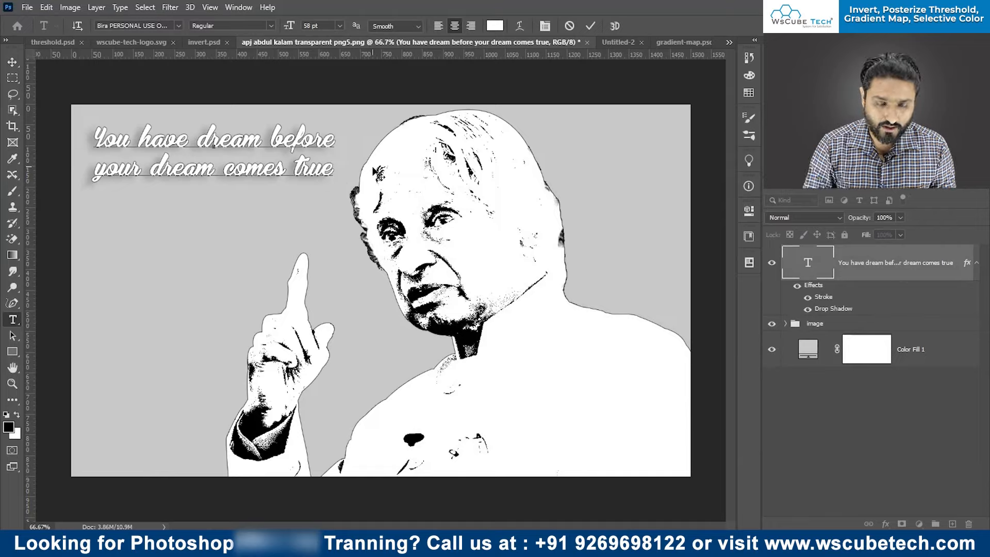
{"action": "key", "text": "Return"}
{"action": "type", "text": "- "}
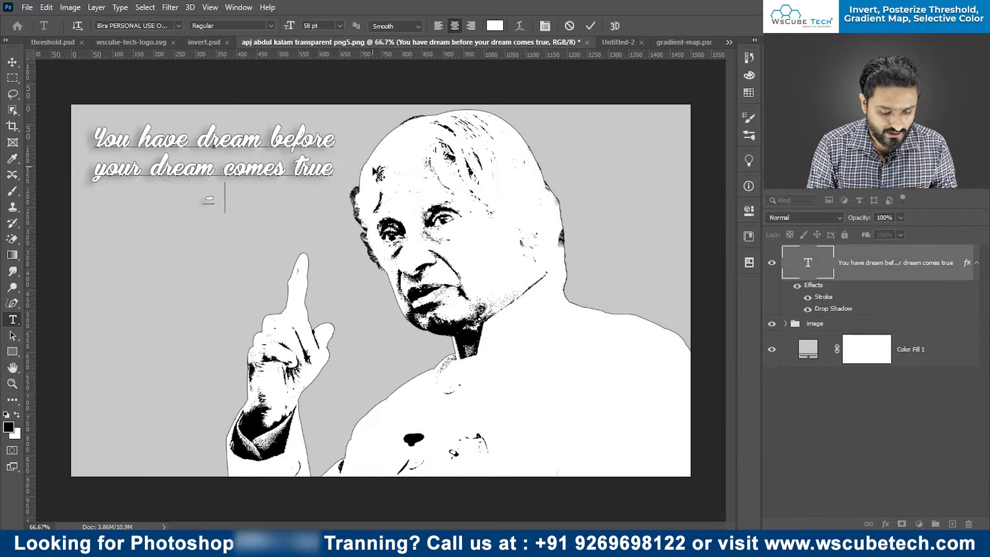
{"action": "type", "text": "Dr."}
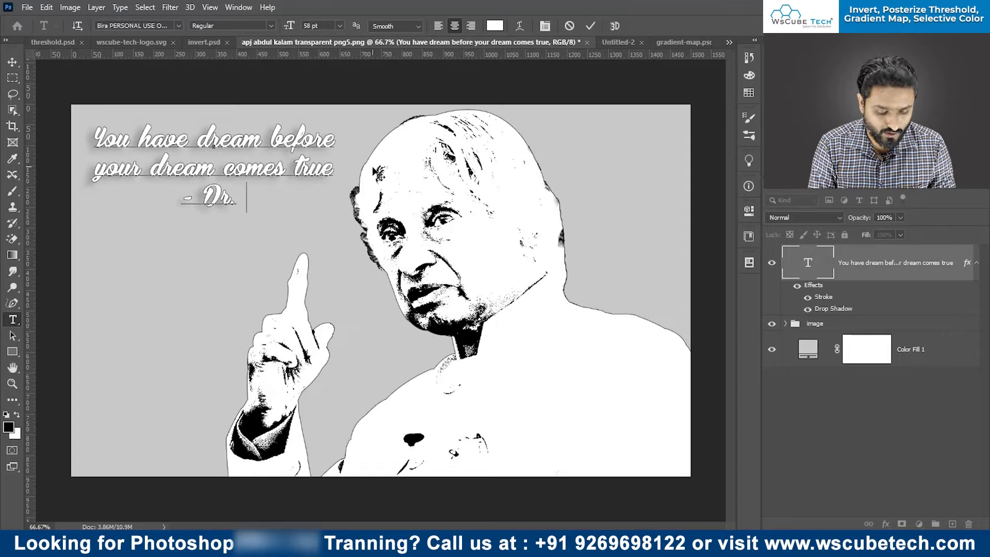
{"action": "type", "text": "APJ A"}
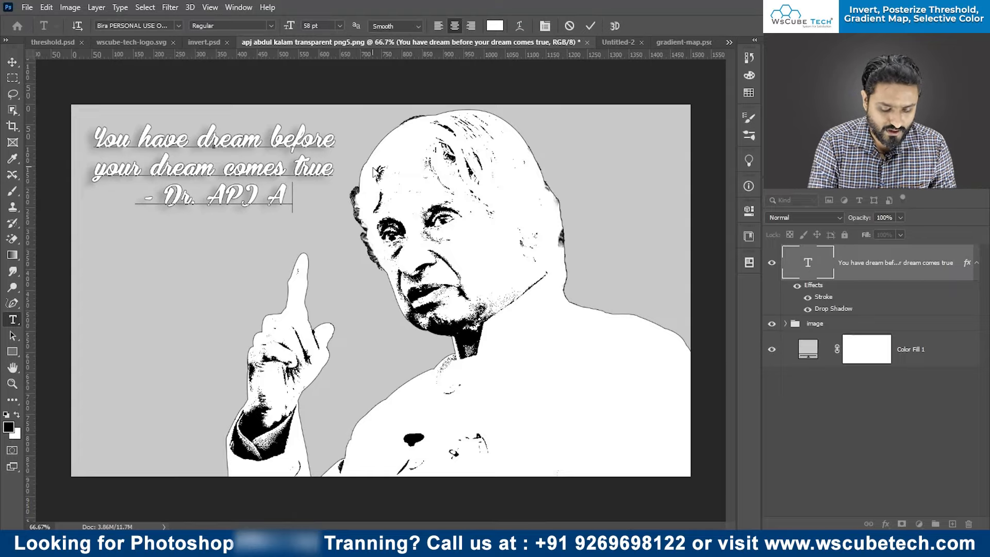
{"action": "type", "text": "bdul Ka"}
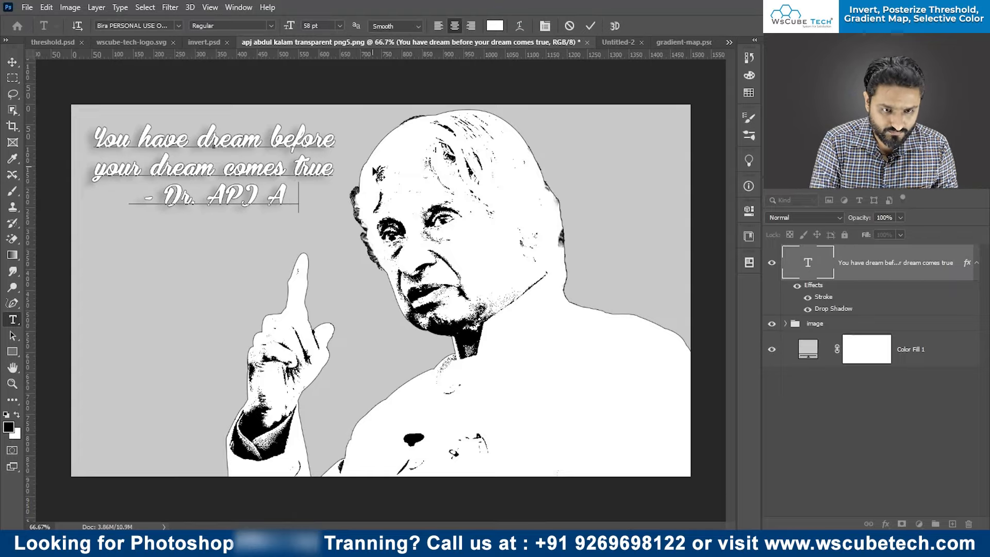
{"action": "type", "text": "lam"}
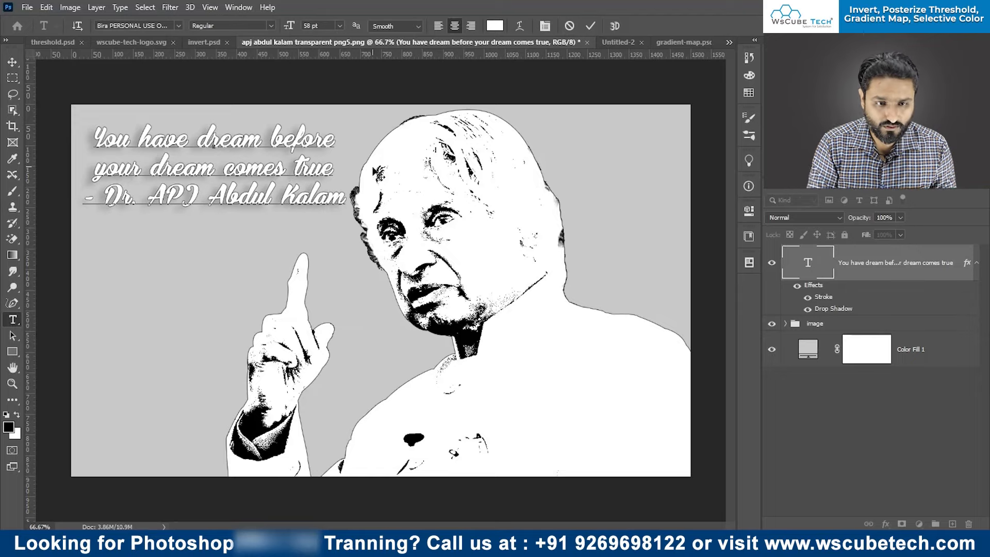
Step: Reduce only the attribution line under the quote to 36 pt
{"action": "key", "text": "ctrl+a"}
{"action": "left_click", "coordinate": [338, 203]}
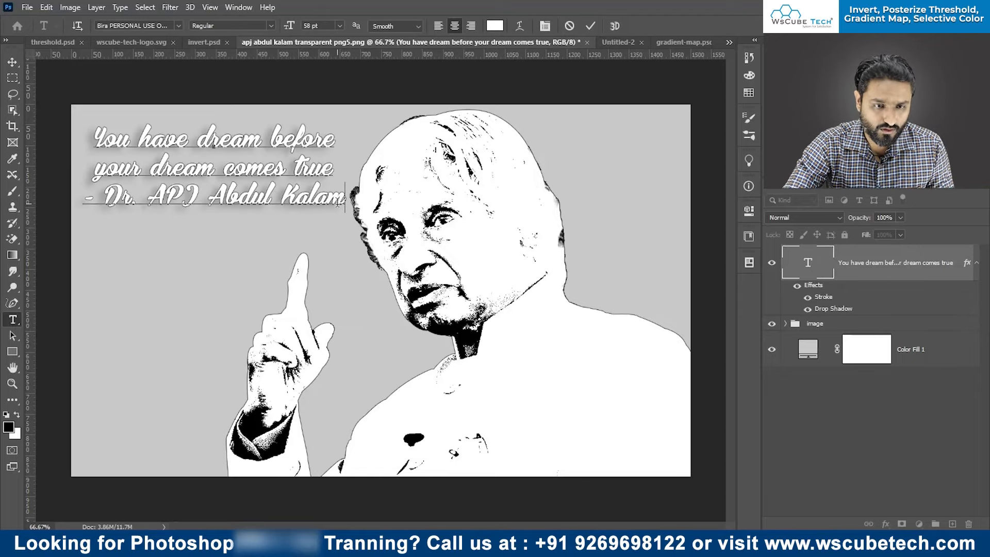
{"action": "key", "text": "shift+Home"}
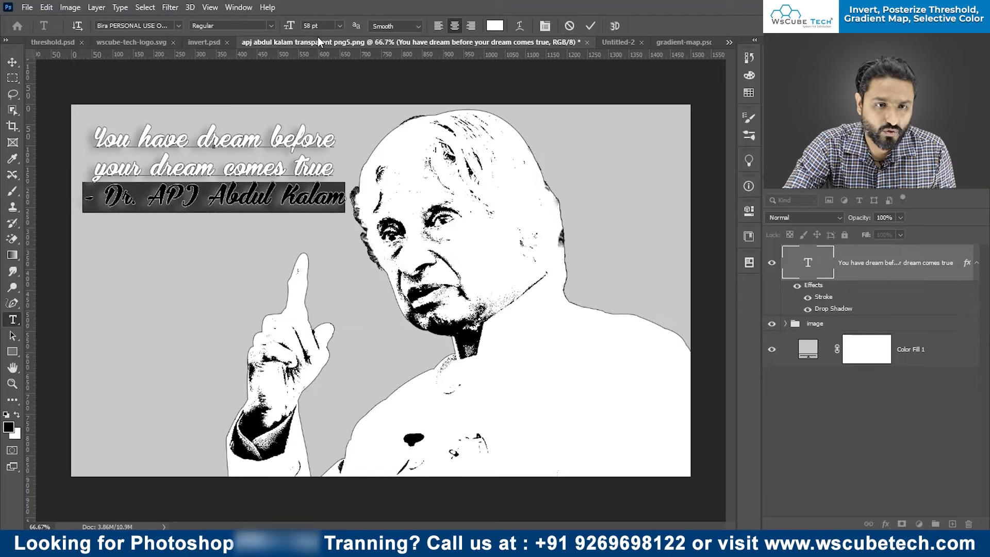
{"action": "left_click", "coordinate": [313, 24]}
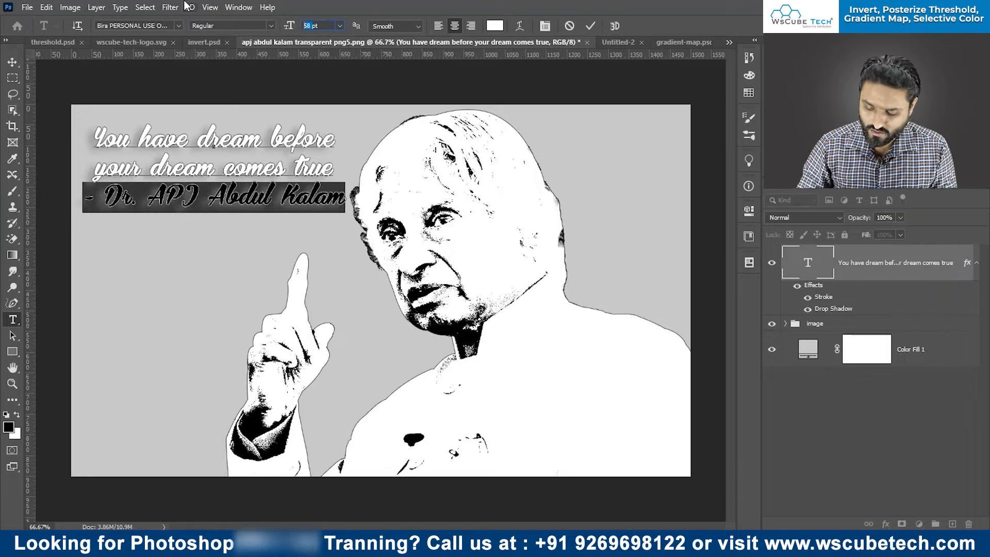
{"action": "type", "text": "36pt"}
{"action": "key", "text": "Return"}
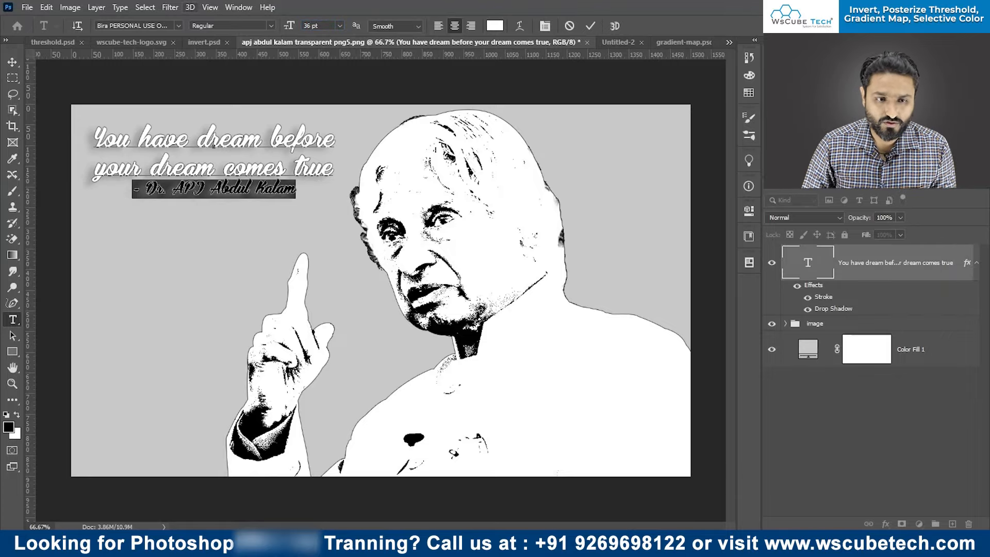
{"action": "key", "text": "ctrl+Return"}
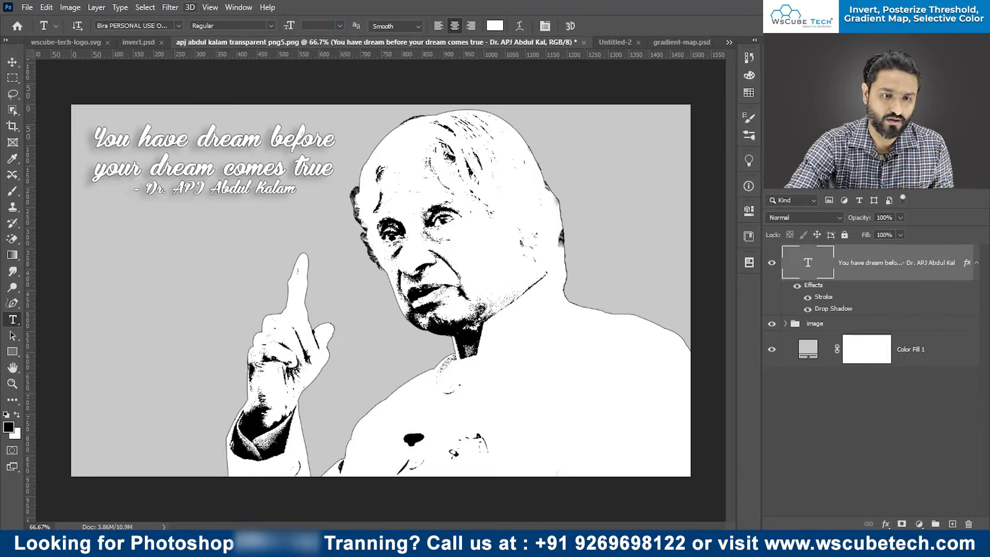
Step: Remove the attribution line from the quote text and paste it as a separate text layer just below the quote
{"action": "left_click_drag", "start_coordinate": [296, 190], "coordinate": [103, 193]}
{"action": "key", "text": "ctrl+c"}
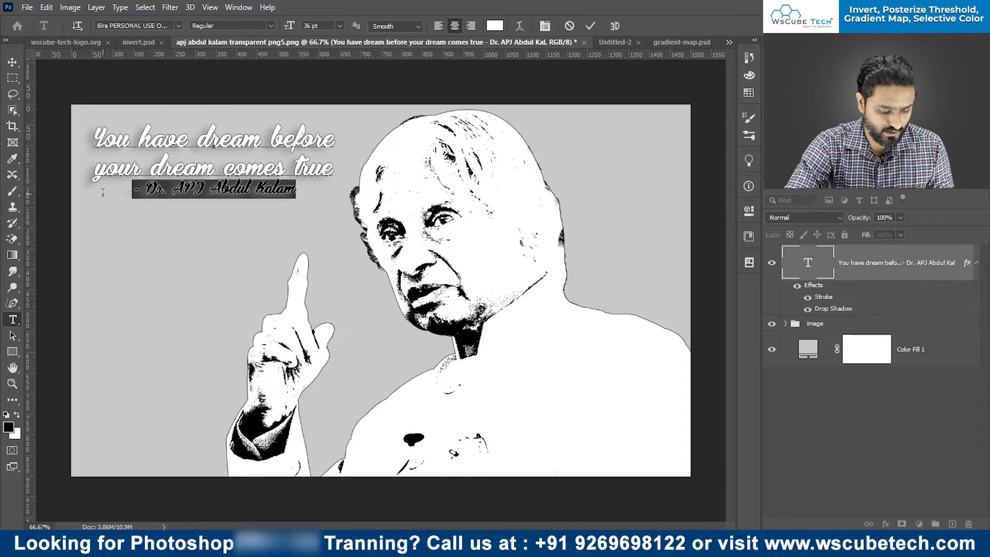
{"action": "key", "text": "BackSpace"}
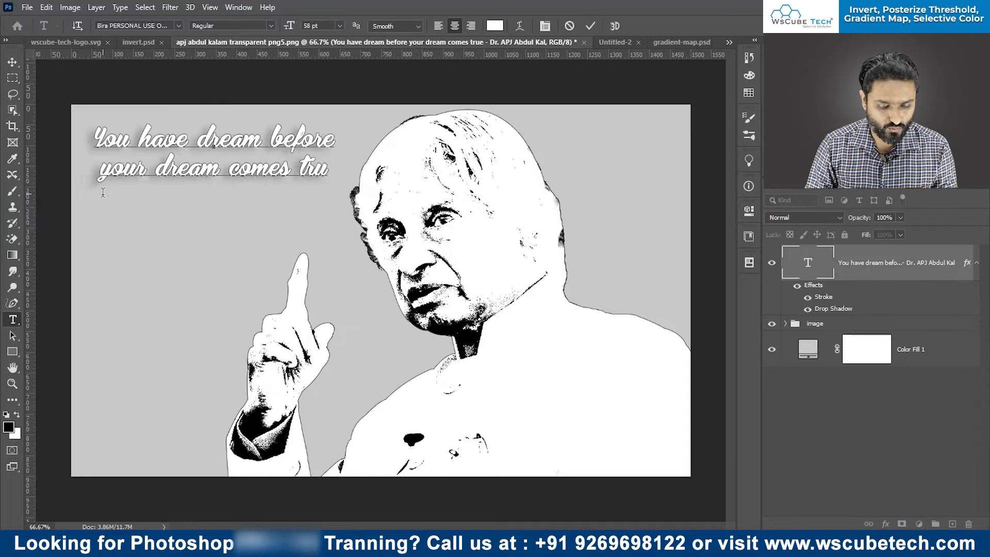
{"action": "key", "text": "ctrl+Return"}
{"action": "left_click", "coordinate": [174, 203]}
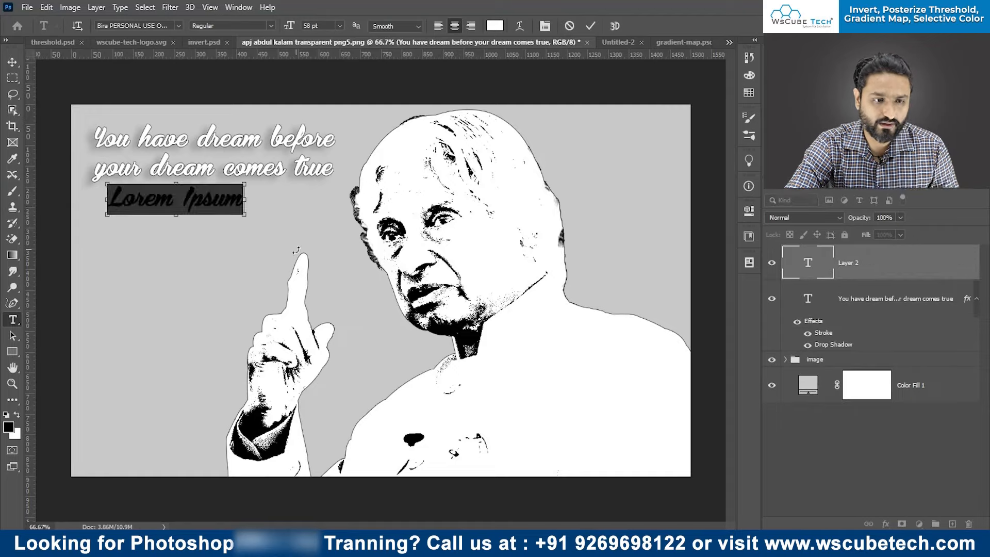
{"action": "key", "text": "ctrl+v"}
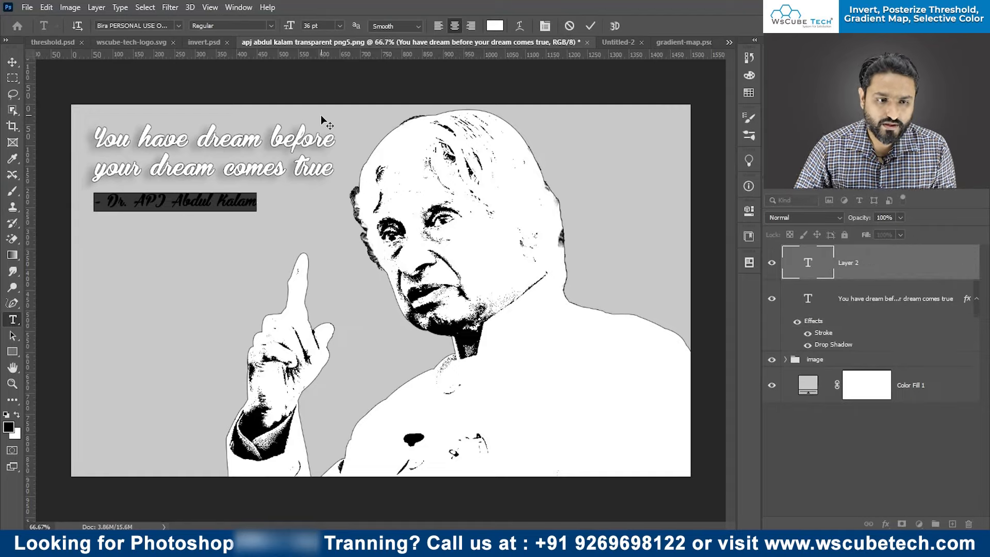
{"action": "key", "text": "ctrl+Return"}
Step: Shift the attribution about 180 px right and 10 px up so it ends beneath the end of the quote's second line
{"action": "key", "text": "v"}
{"action": "key", "text": "shift+Up"}
{"action": "key", "text": "shift+Right"}
{"action": "key", "text": "shift+Right"}
{"action": "key", "text": "shift+Right"}
{"action": "key", "text": "shift+Right"}
{"action": "key", "text": "shift+Right"}
{"action": "key", "text": "shift+Right"}
{"action": "key", "text": "shift+Right"}
{"action": "key", "text": "shift+Right"}
{"action": "key", "text": "shift+Right"}
{"action": "key", "text": "shift+Right"}
{"action": "key", "text": "shift+Right"}
{"action": "key", "text": "shift+Right"}
{"action": "key", "text": "shift+Right"}
{"action": "key", "text": "shift+Right"}
{"action": "key", "text": "shift+Right"}
{"action": "key", "text": "shift+Right"}
{"action": "key", "text": "shift+Right"}
{"action": "key", "text": "shift+Right"}
{"action": "key", "text": "shift+Right"}
{"action": "key", "text": "shift+Right"}
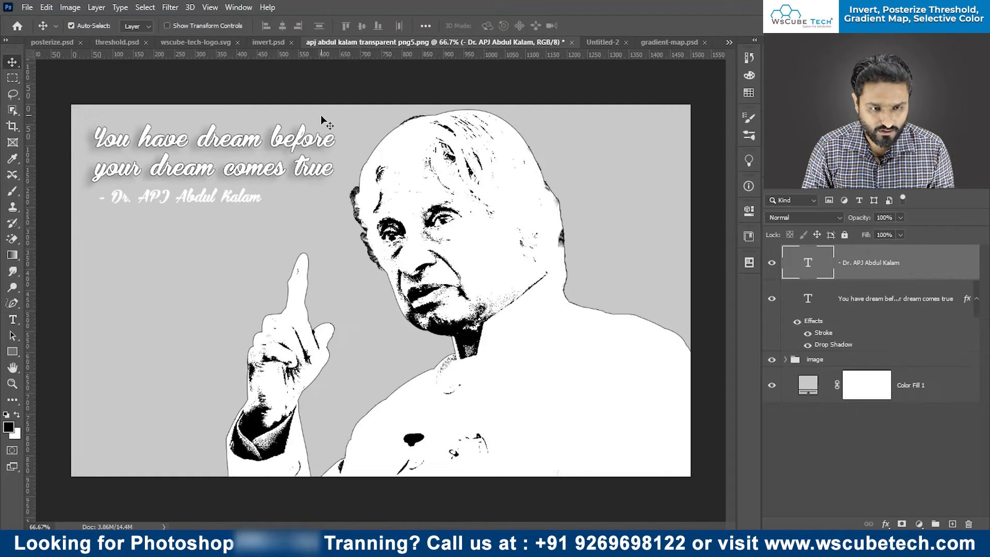
{"action": "key", "text": "shift+Up"}
{"action": "key", "text": "shift+Left"}
{"action": "key", "text": "shift+Down"}
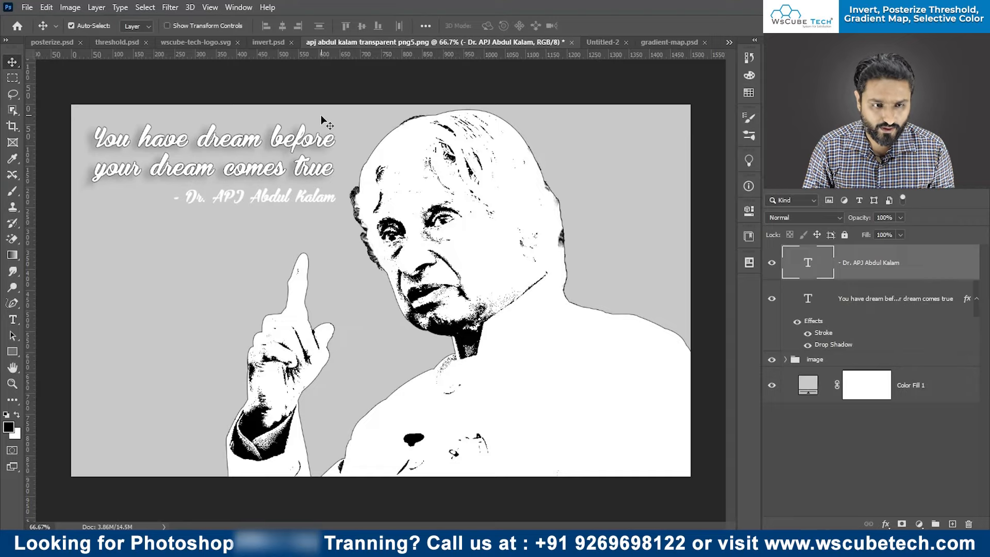
{"action": "key", "text": "shift+Left"}
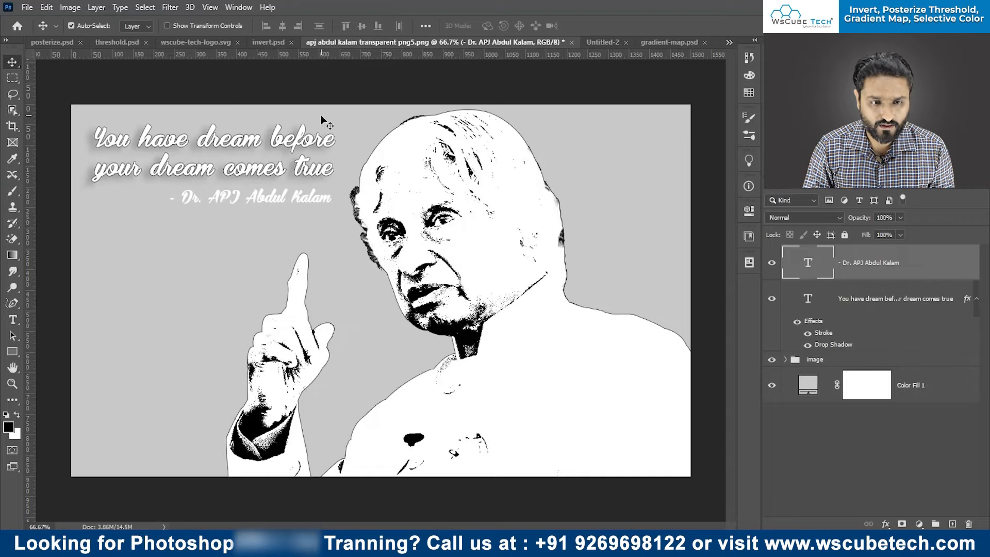
Step: Add a stroke and a 28% drop shadow with 18 px distance, 2% spread and 16 px size to the attribution
{"action": "double_click", "coordinate": [929, 275]}
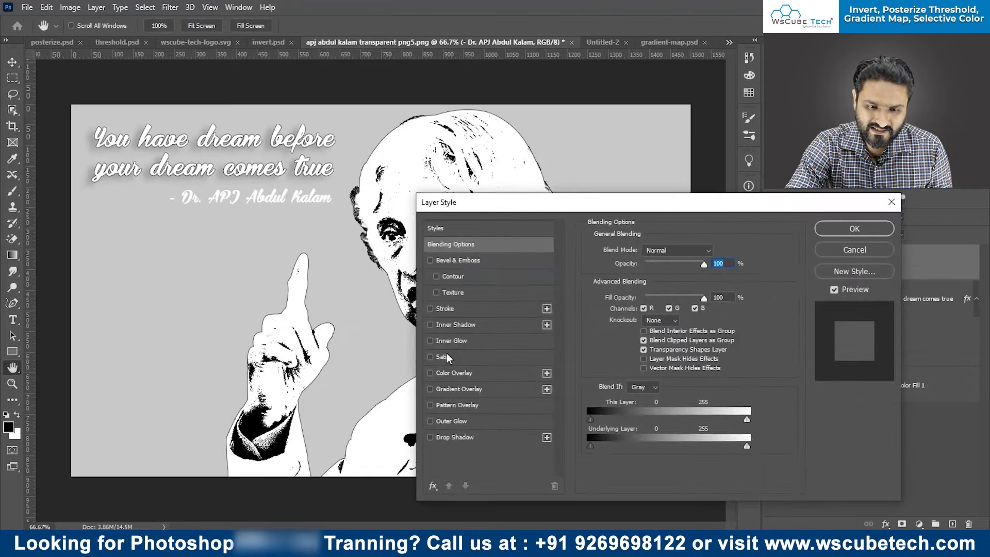
{"action": "left_click", "coordinate": [450, 308]}
{"action": "left_click", "coordinate": [466, 437]}
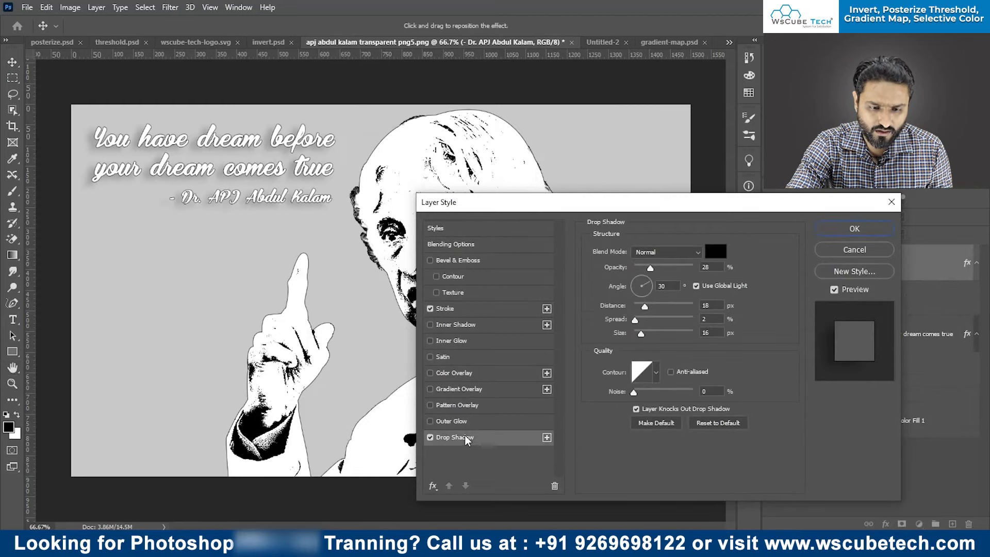
{"action": "left_click_drag", "start_coordinate": [548, 210], "coordinate": [561, 273]}
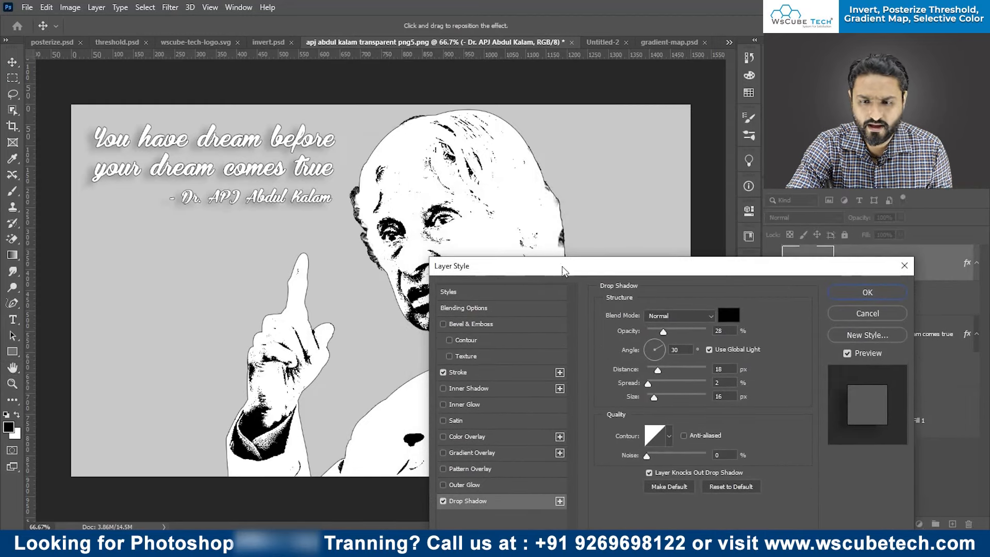
{"action": "left_click", "coordinate": [868, 293]}
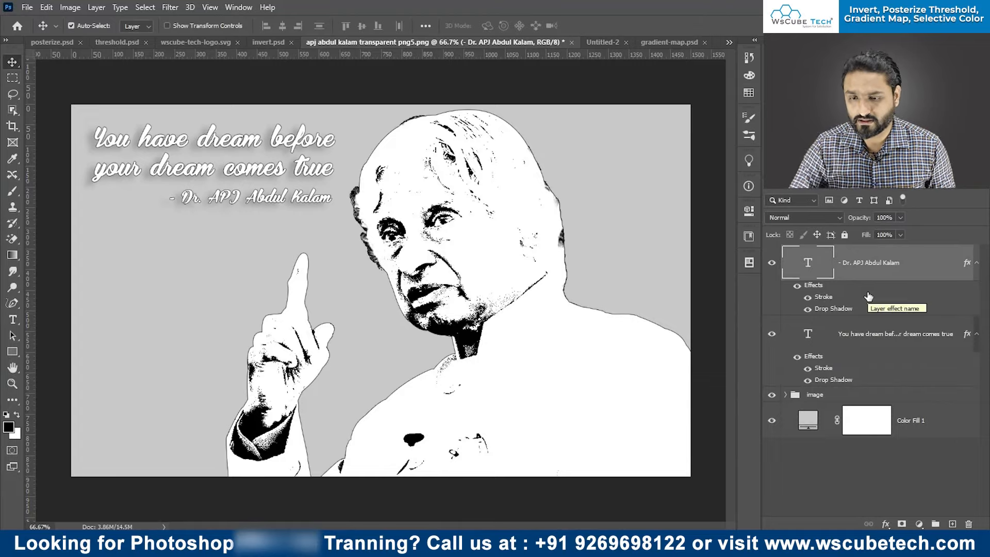
Step: Group the quote and attribution layers as "text" and shift the group 10 px left and 10 px down
{"action": "left_click", "coordinate": [870, 347], "text": "shift"}
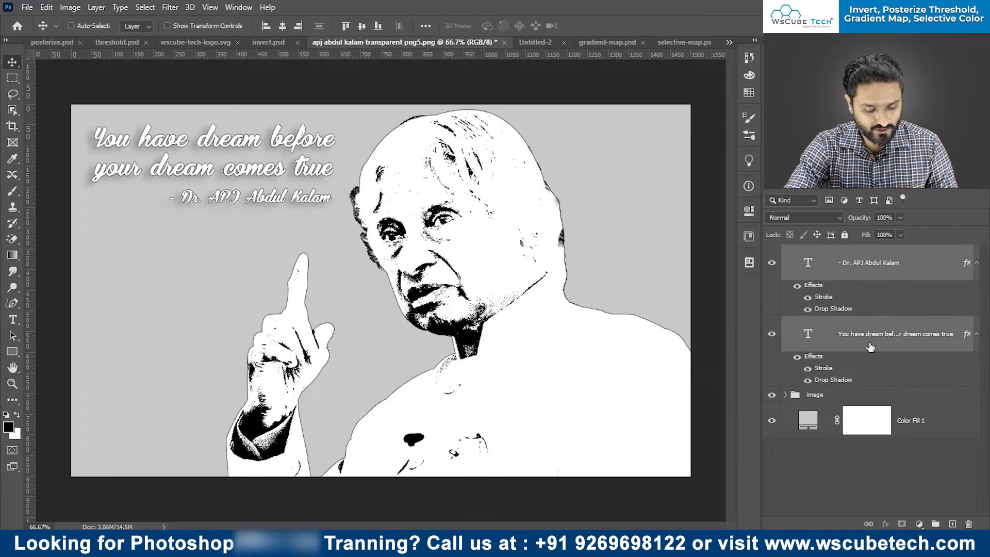
{"action": "key", "text": "ctrl+g"}
{"action": "double_click", "coordinate": [820, 252]}
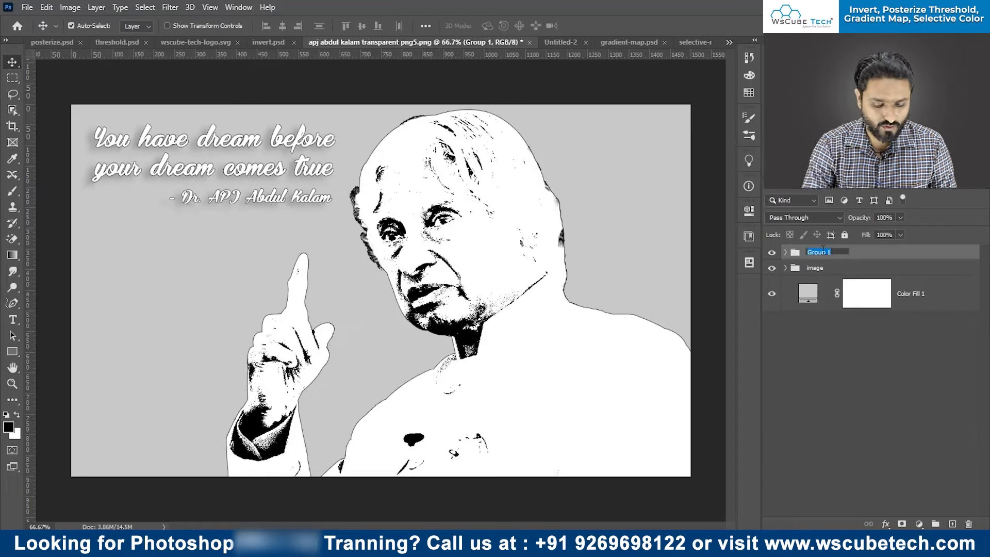
{"action": "type", "text": "text"}
{"action": "key", "text": "Return"}
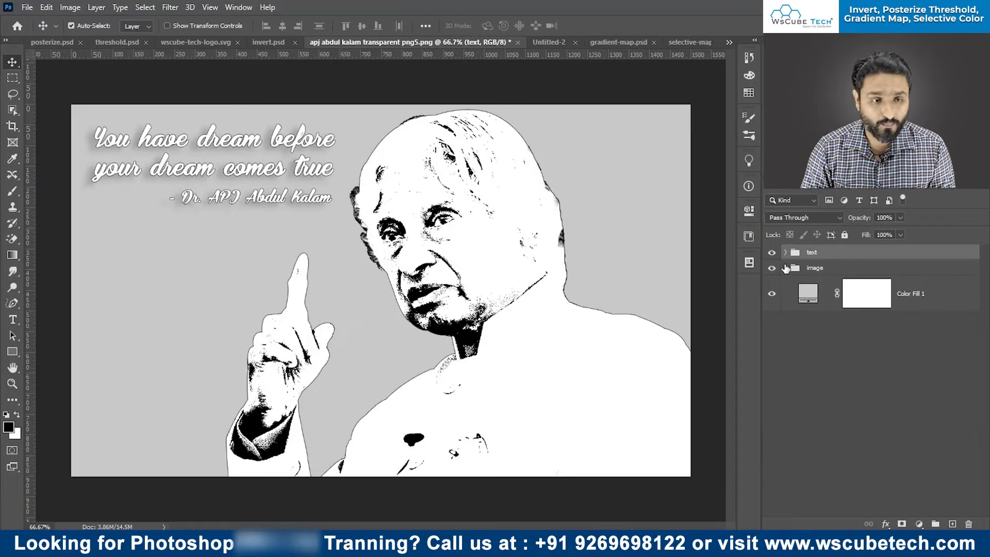
{"action": "key", "text": "shift+Left"}
{"action": "key", "text": "shift+Down"}
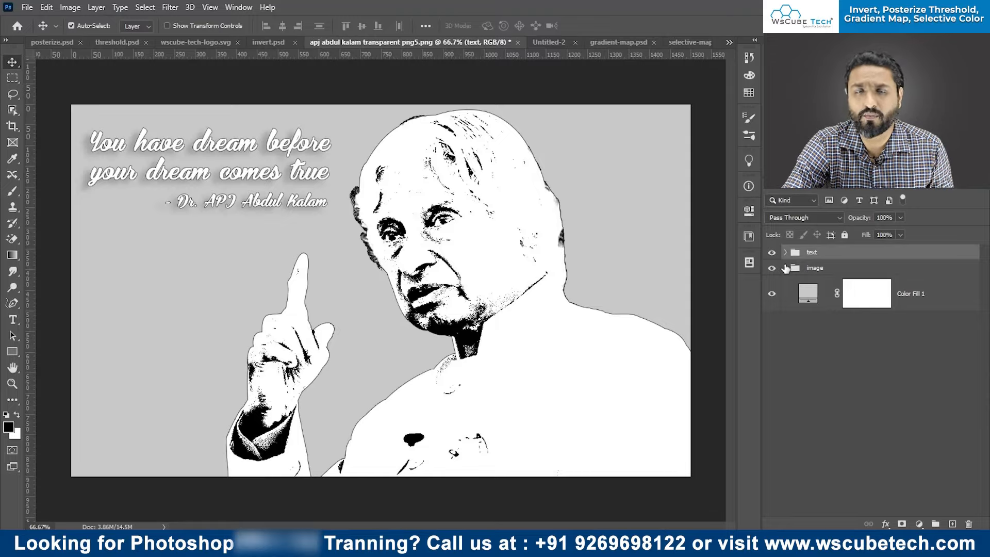
Step: Bring the logo from wscube-tech-logo.svg into the portrait poster and scale it to 16.17% in the canvas's lower-left corner
{"action": "left_click", "coordinate": [202, 42]}
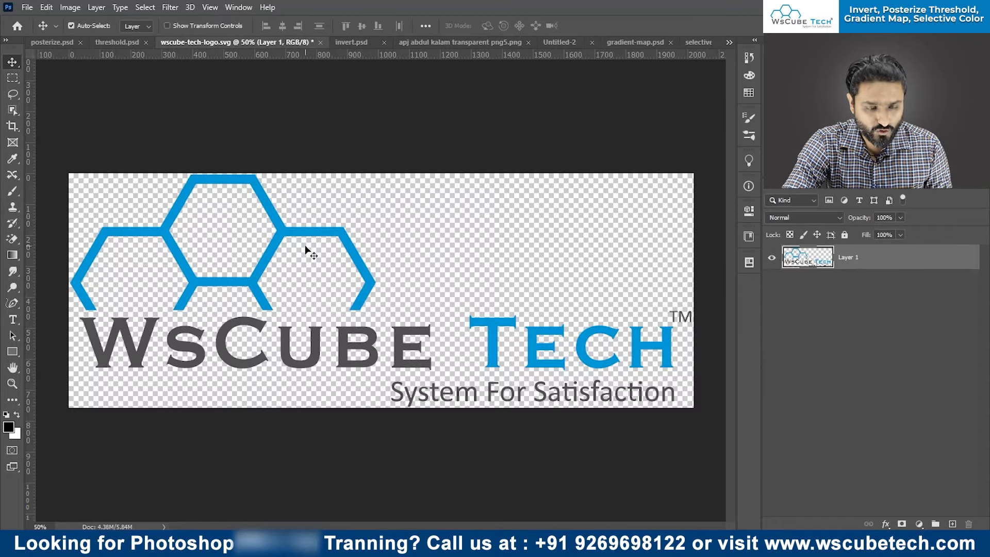
{"action": "left_click_drag", "start_coordinate": [309, 235], "coordinate": [275, 345]}
{"action": "key", "text": "ctrl+t"}
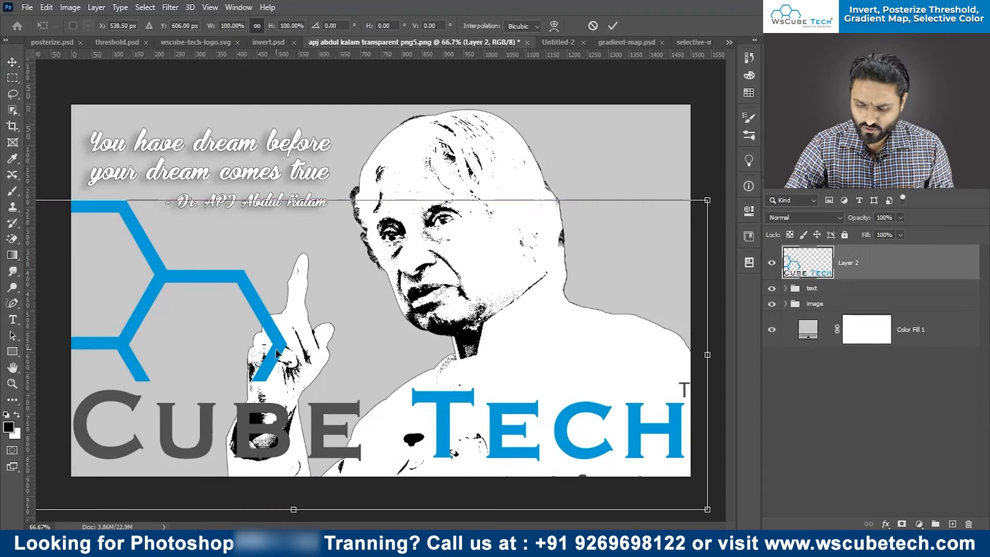
{"action": "key", "text": "ctrl+minus"}
{"action": "key", "text": "ctrl+minus"}
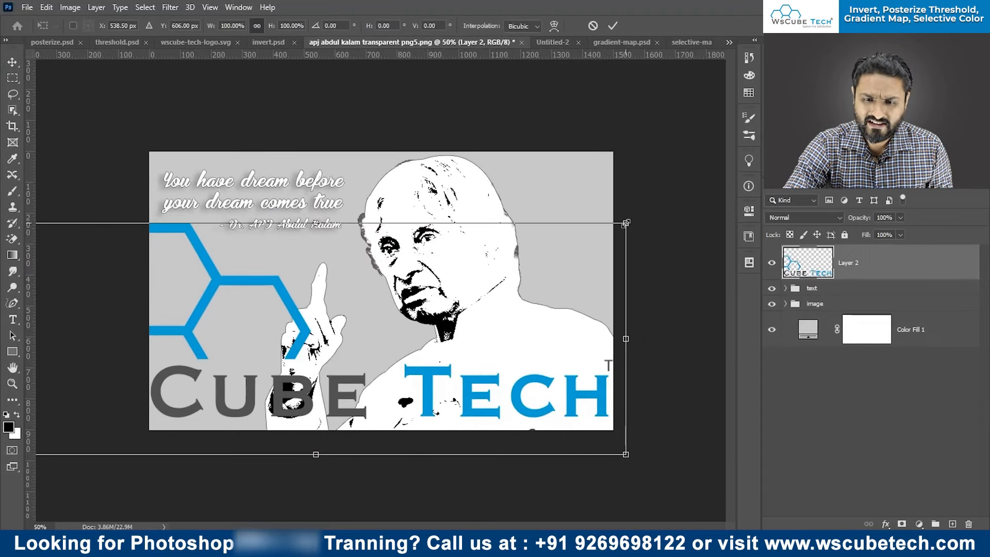
{"action": "left_click_drag", "start_coordinate": [625, 223], "coordinate": [283, 351]}
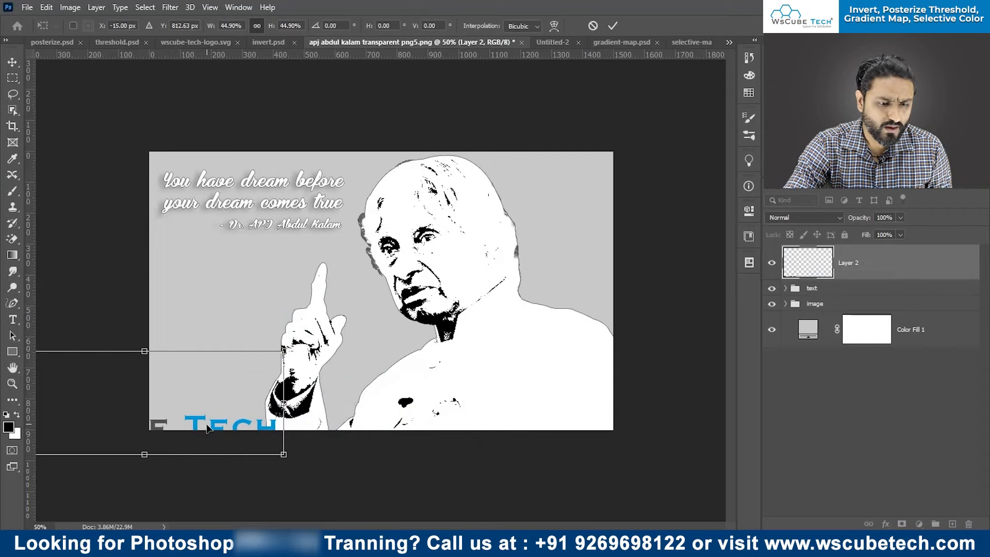
{"action": "left_click_drag", "start_coordinate": [195, 423], "coordinate": [339, 364]}
{"action": "left_click_drag", "start_coordinate": [428, 291], "coordinate": [206, 397]}
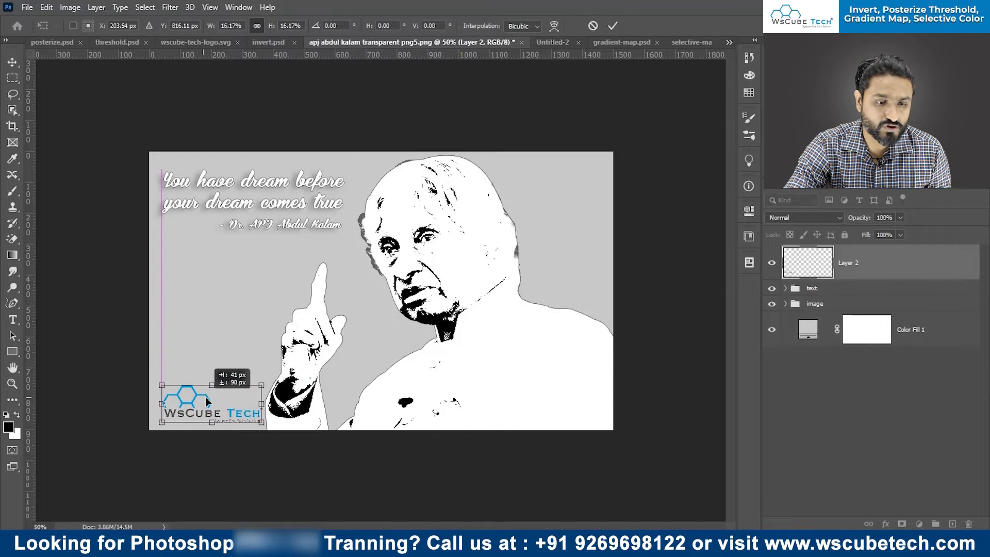
{"action": "key", "text": "Return"}
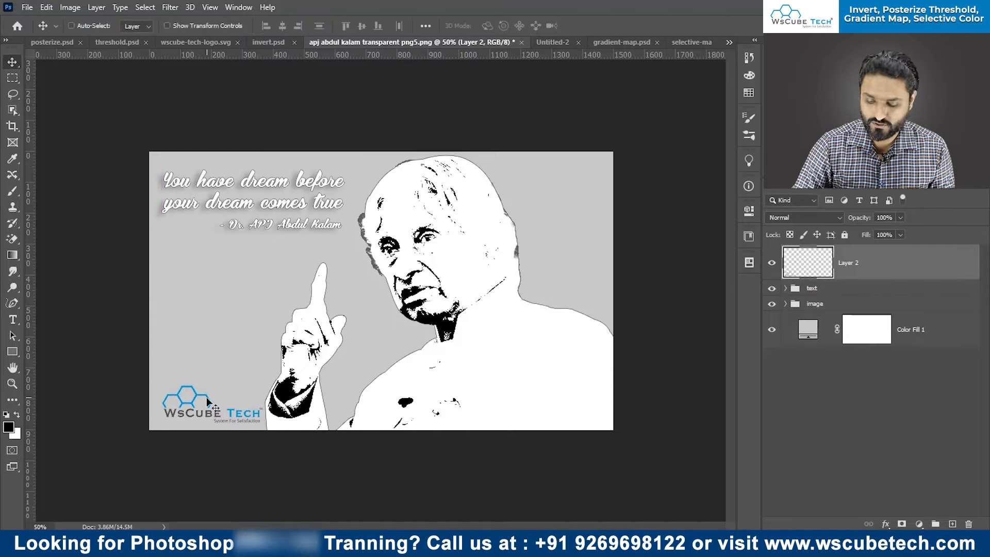
Step: Nudge the logo 20 px to the left, closer to the canvas edge
{"action": "key", "text": "ctrl+plus"}
{"action": "key", "text": "shift+Left"}
{"action": "key", "text": "shift+Left"}
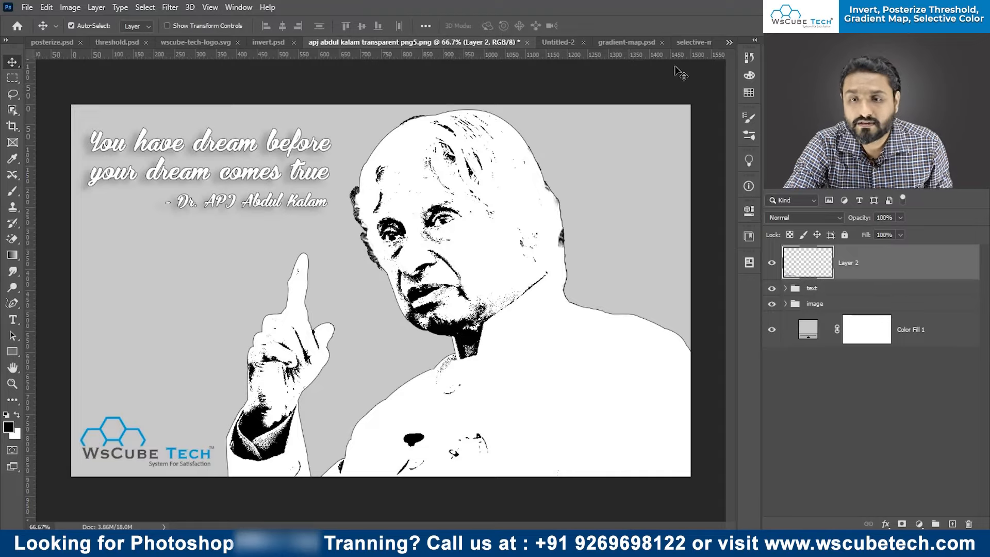
Step: Switch to the threshold.psd document to compare its finished poster
{"action": "left_click", "coordinate": [732, 41]}
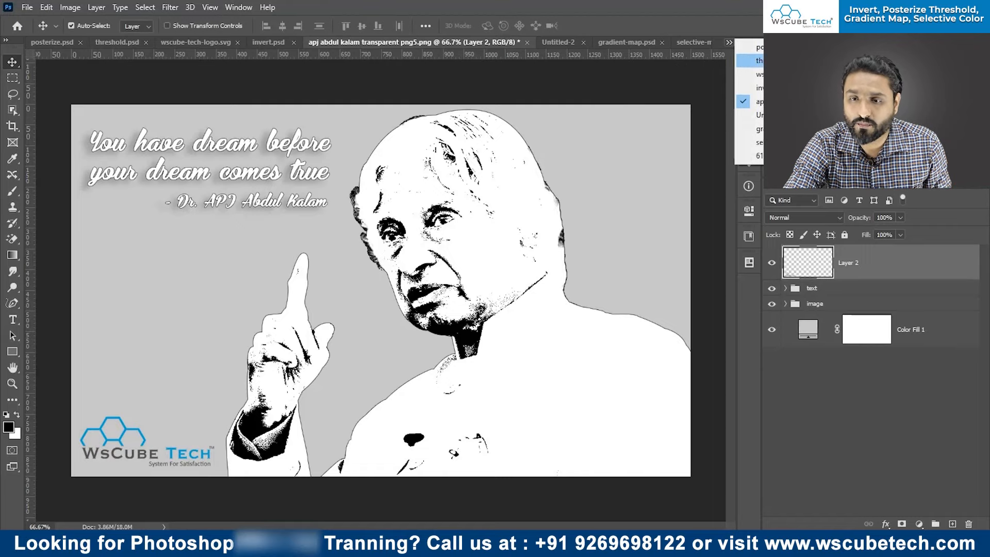
{"action": "left_click", "coordinate": [753, 61]}
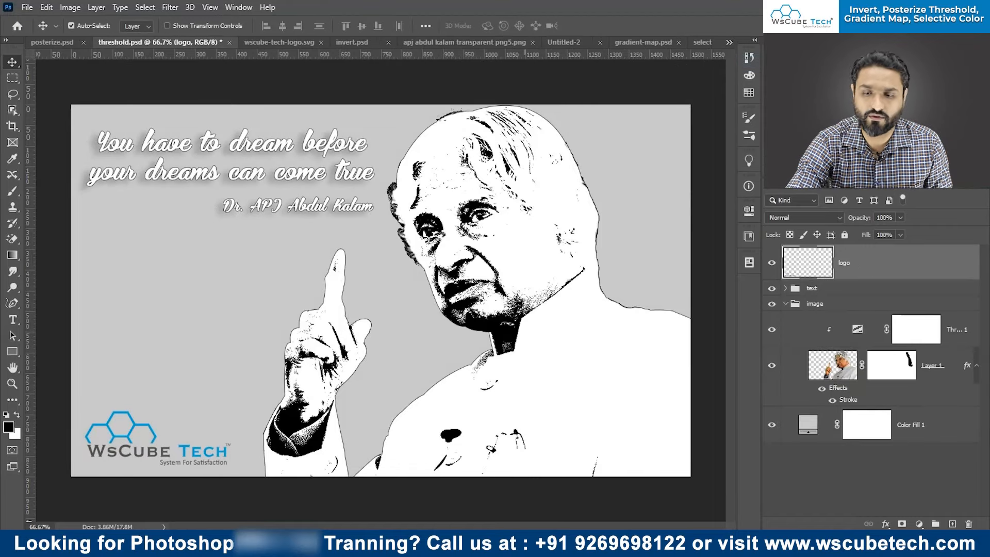
{"action": "key", "text": "ctrl+minus"}
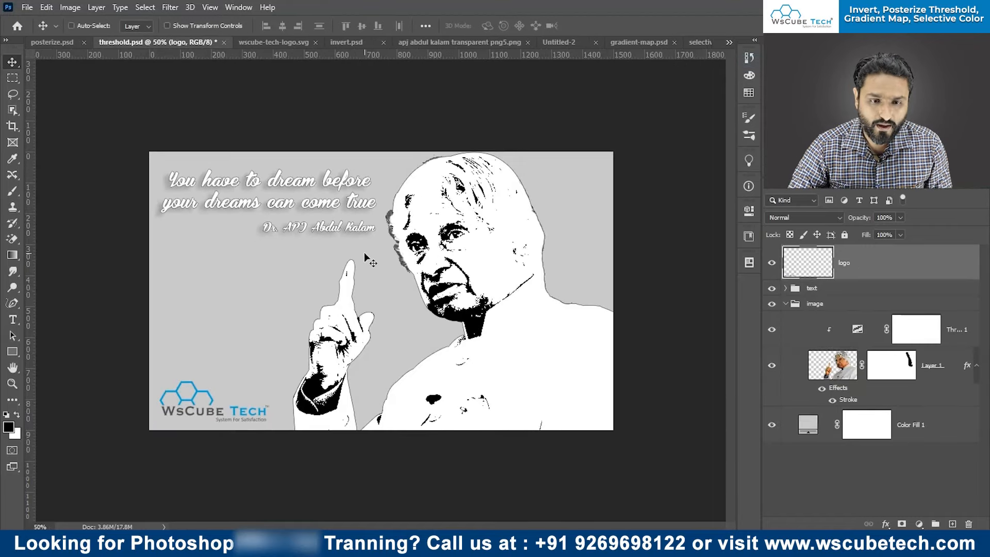
{"action": "key", "text": "ctrl+plus"}
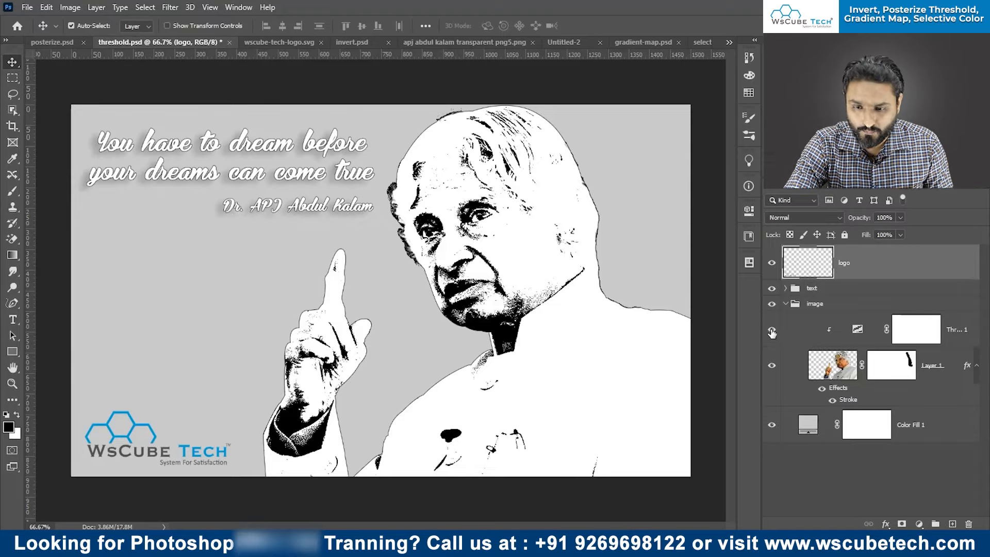
{"action": "left_click", "coordinate": [823, 306], "text": "shift"}
{"action": "key", "text": "ctrl+g"}
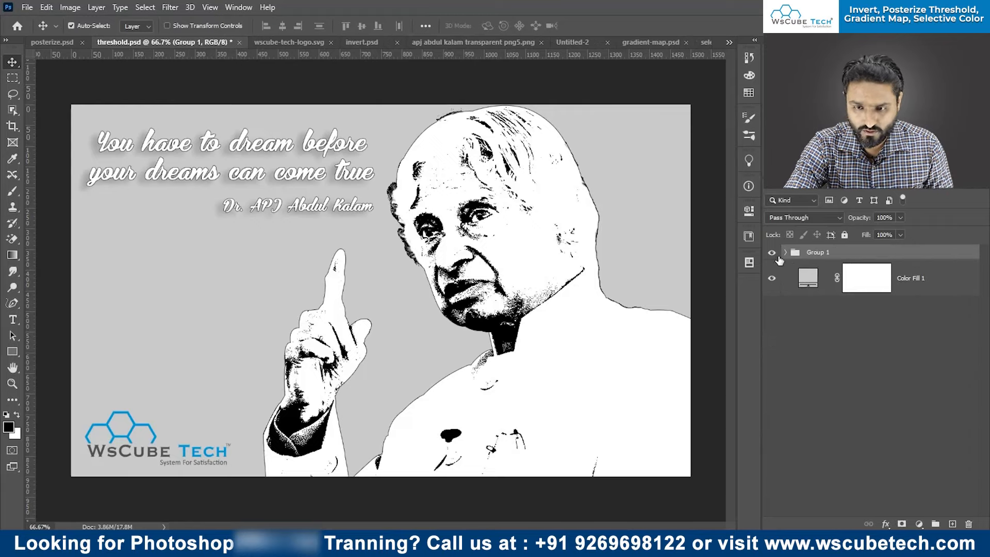
{"action": "key", "text": "ctrl+z"}
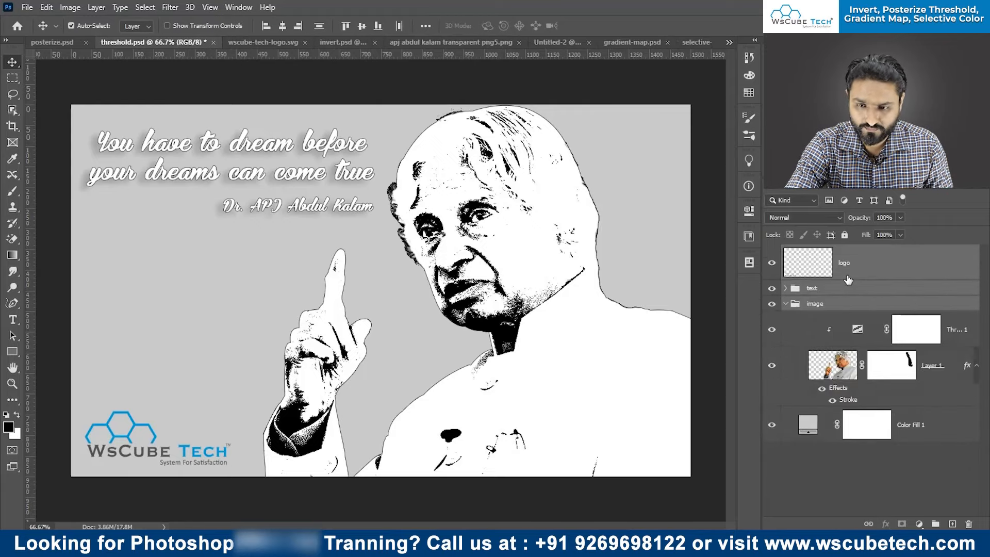
Step: Compare the portrait poster with the Threshold layer in the image group hidden and shown, and look through the available adjustment layer types
{"action": "left_click", "coordinate": [786, 303]}
{"action": "left_click", "coordinate": [783, 305]}
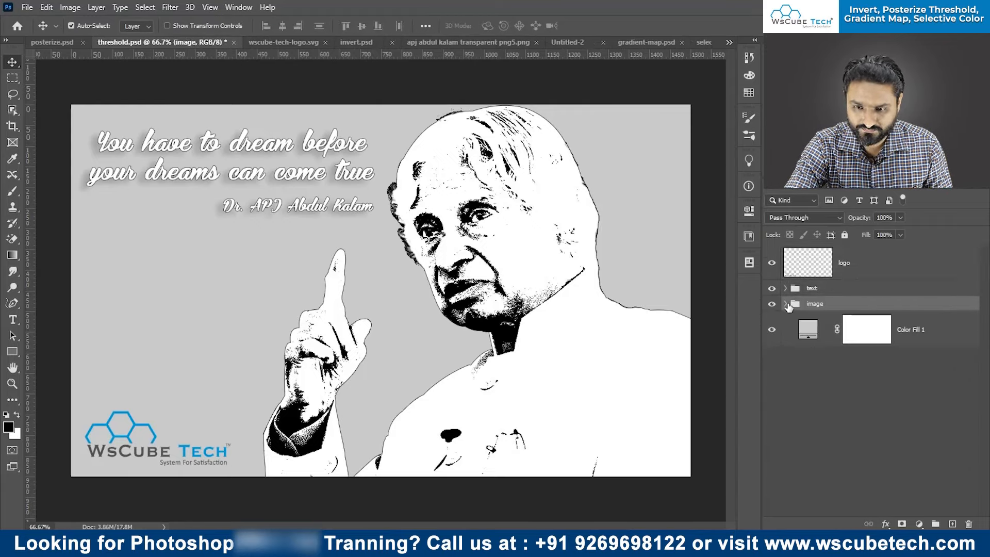
{"action": "left_click", "coordinate": [786, 304]}
{"action": "left_click", "coordinate": [771, 329]}
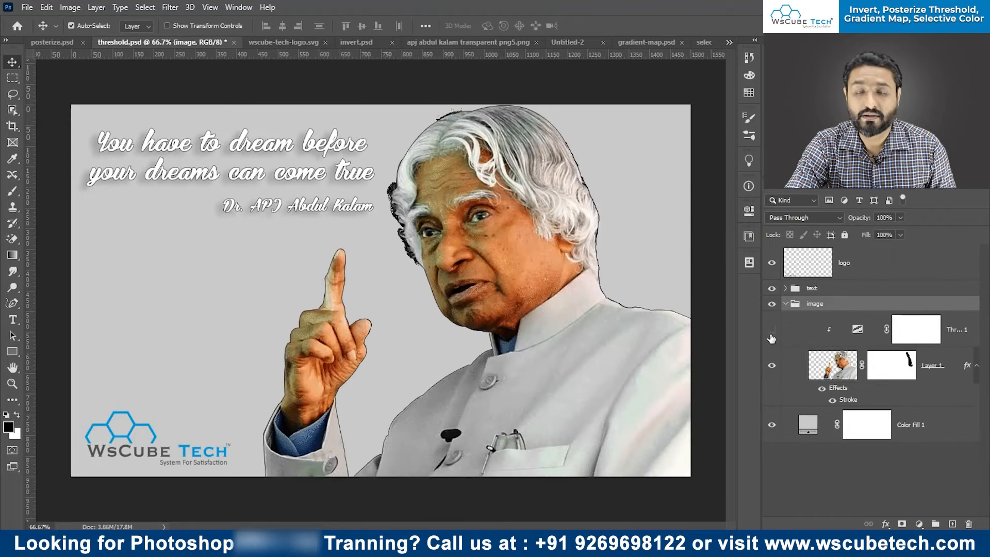
{"action": "left_click", "coordinate": [771, 333]}
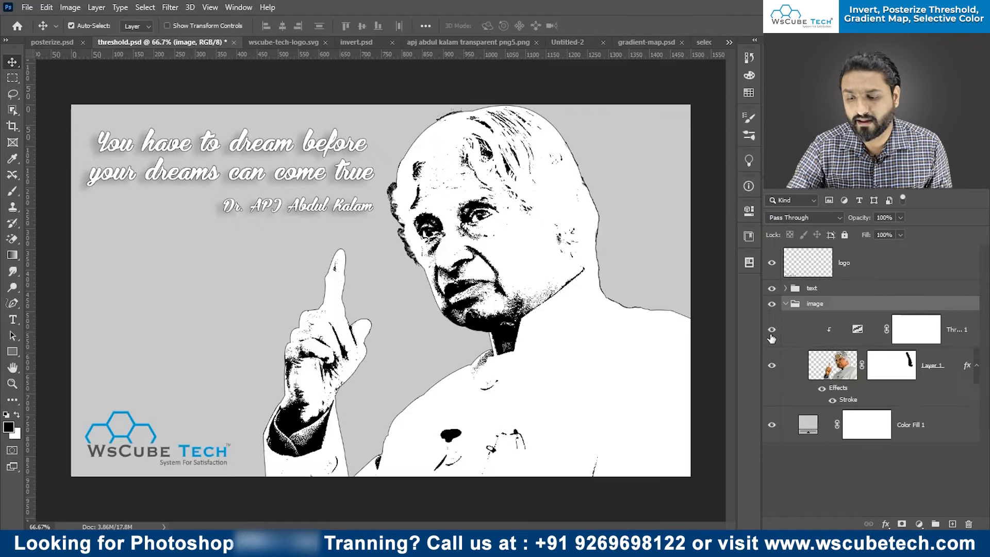
{"action": "left_click", "coordinate": [918, 524]}
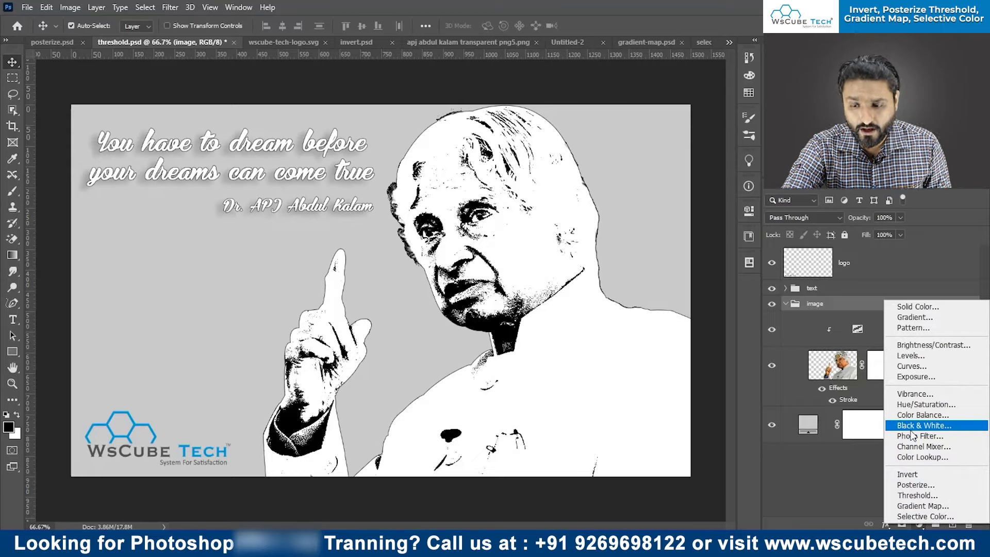
{"action": "left_click", "coordinate": [791, 507]}
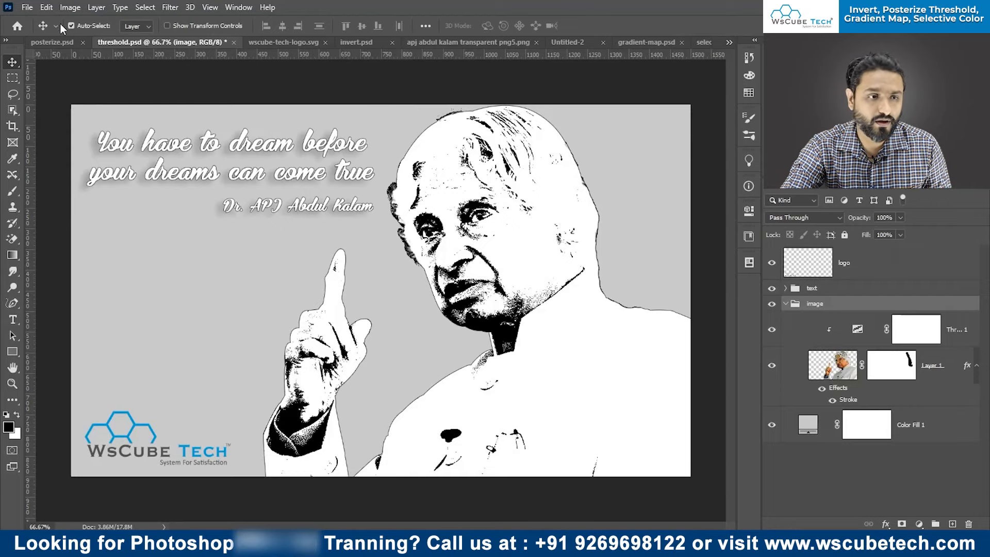
Step: Review the finished effects in posterize.psd, the Untitled-2 document and invert.psd
{"action": "left_click", "coordinate": [66, 42]}
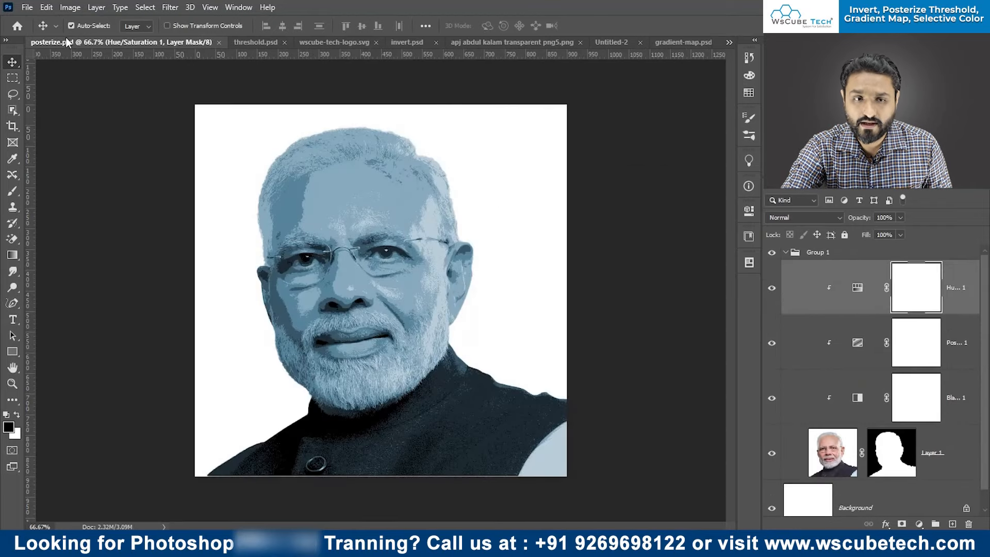
{"action": "left_click", "coordinate": [615, 42]}
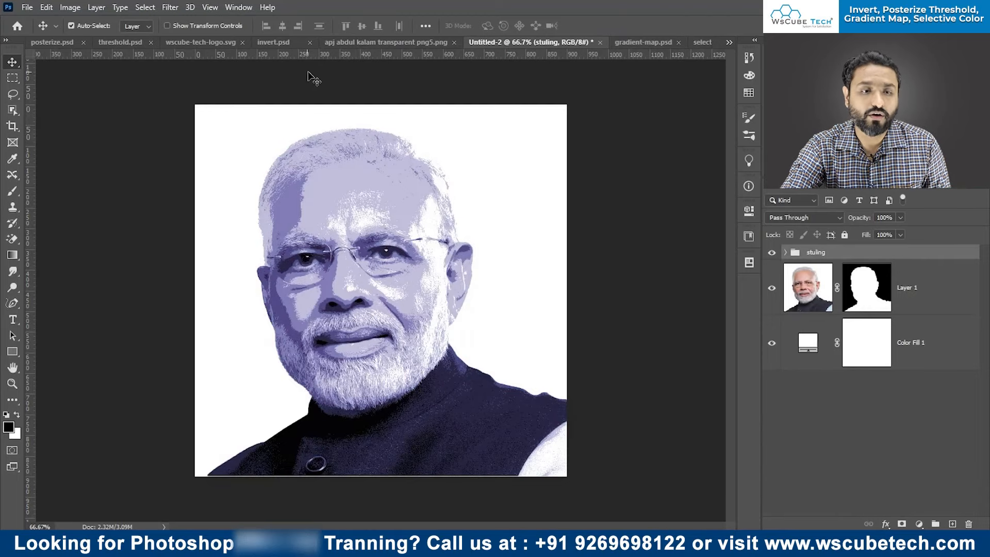
{"action": "left_click", "coordinate": [280, 41]}
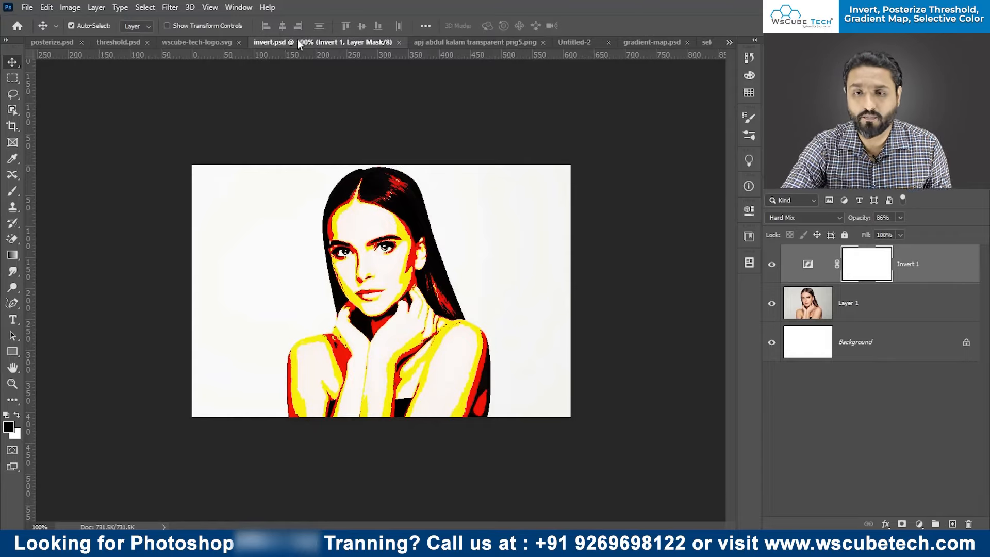
Step: Switch to gradient-map.psd and add a new Gradient Map adjustment layer above Gradient Map 2
{"action": "left_click", "coordinate": [639, 43]}
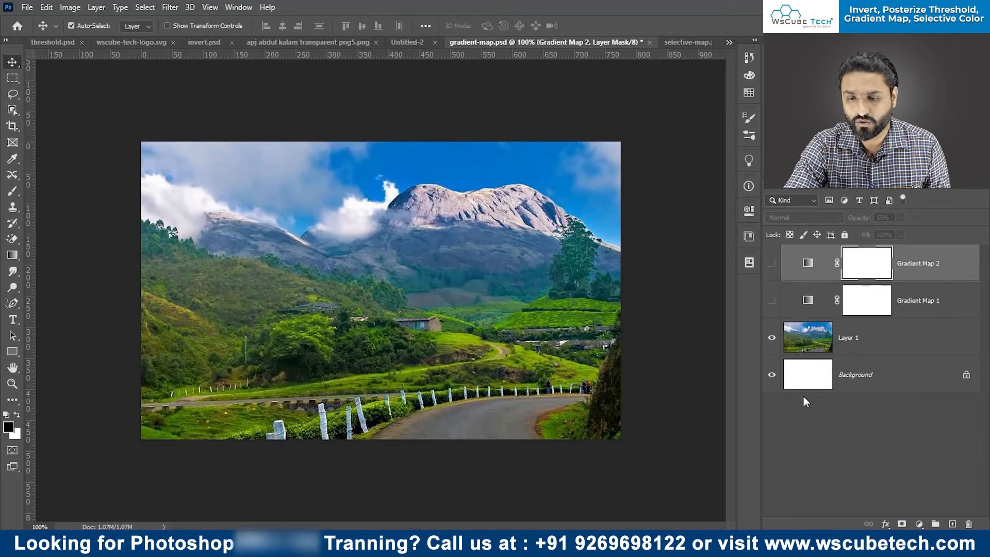
{"action": "left_click", "coordinate": [919, 523]}
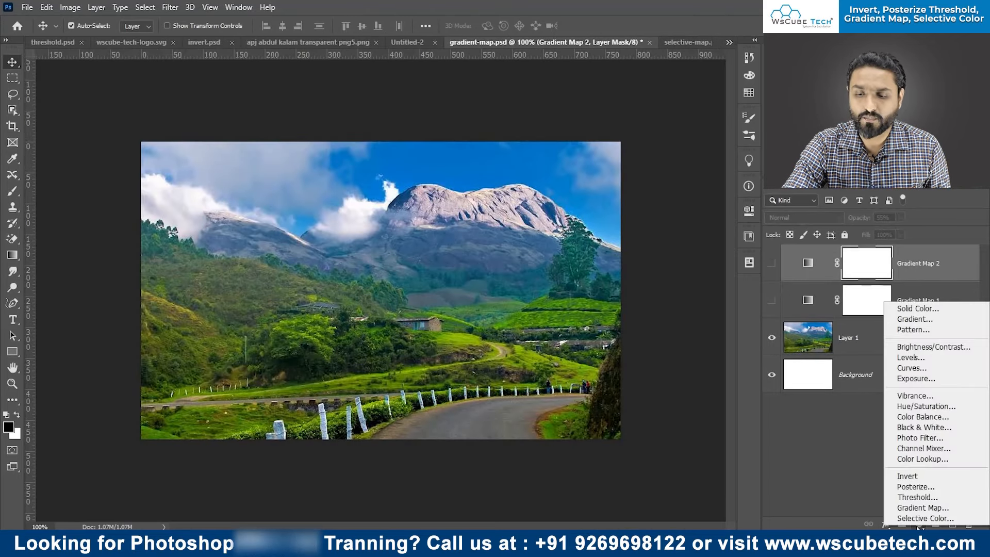
{"action": "left_click", "coordinate": [821, 471]}
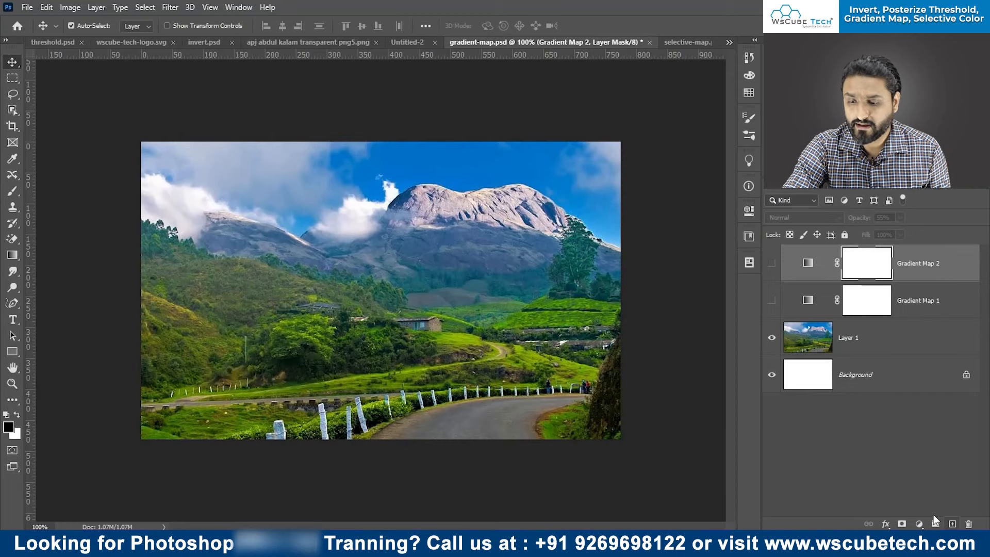
{"action": "left_click", "coordinate": [918, 524]}
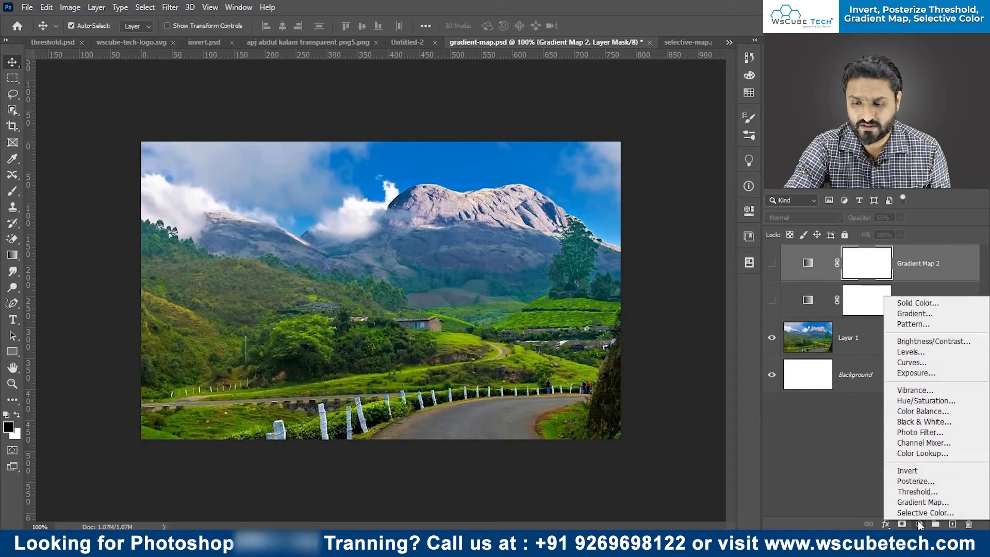
{"action": "left_click", "coordinate": [922, 504]}
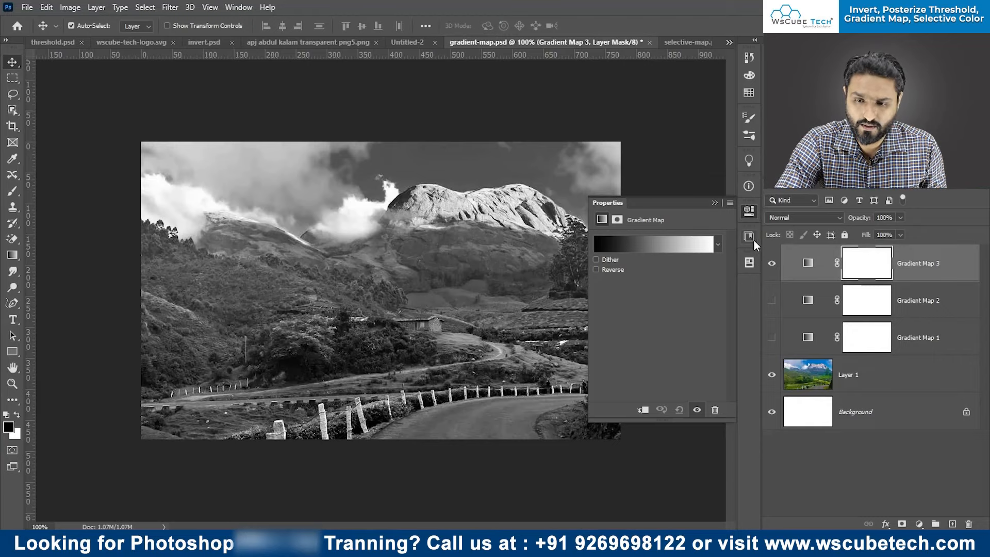
Step: Compare the landscape with the new Gradient Map layer hidden and shown, and look at its gradient presets
{"action": "left_click", "coordinate": [772, 263]}
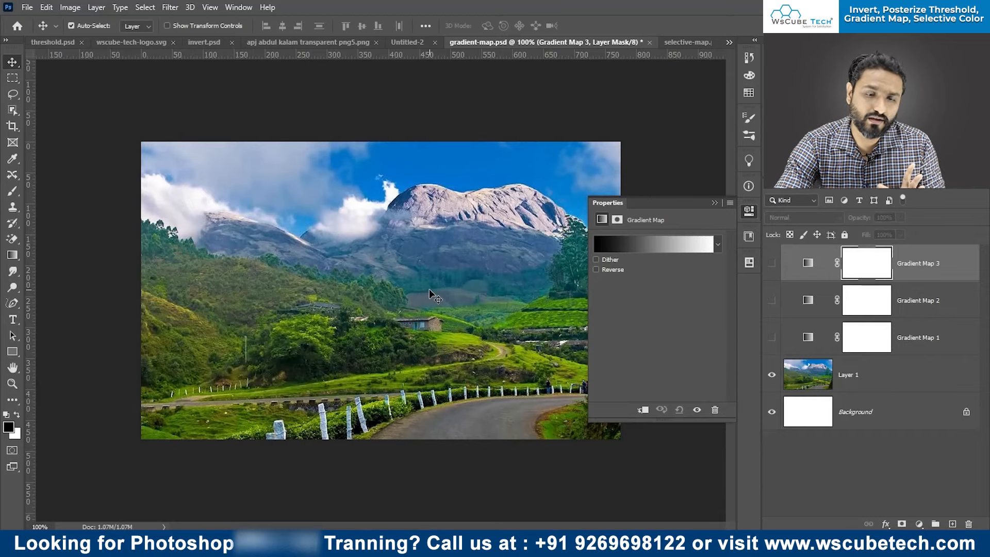
{"action": "left_click", "coordinate": [772, 264]}
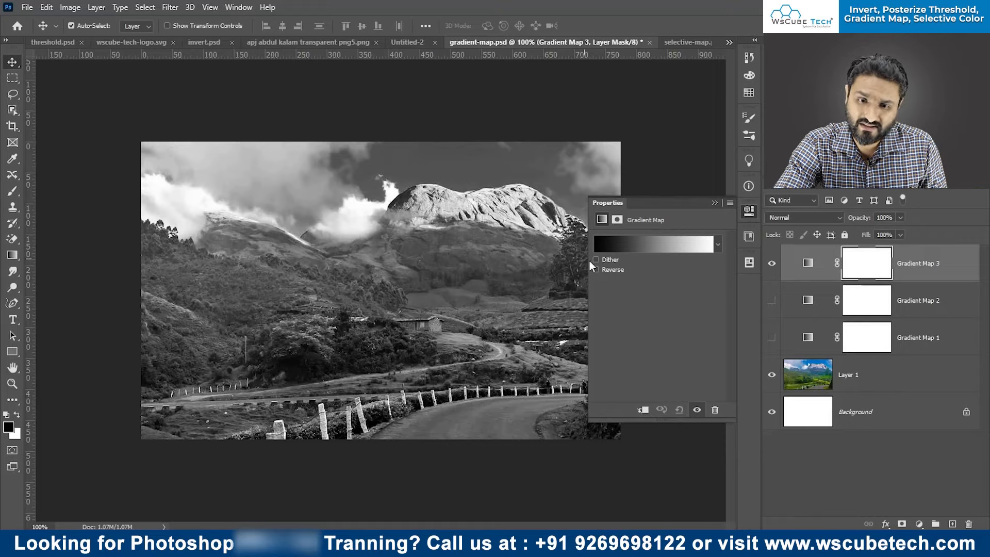
{"action": "left_click", "coordinate": [772, 264]}
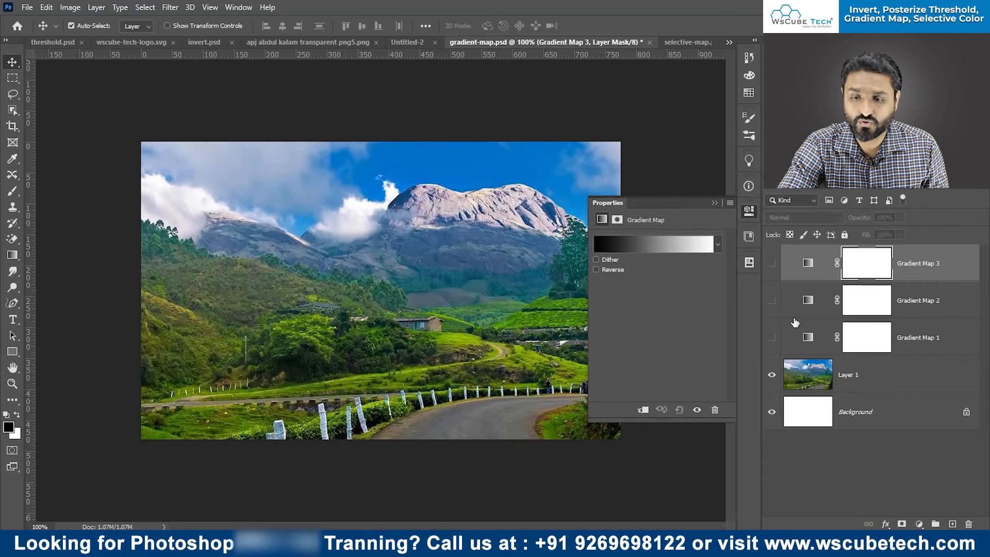
{"action": "left_click", "coordinate": [771, 263]}
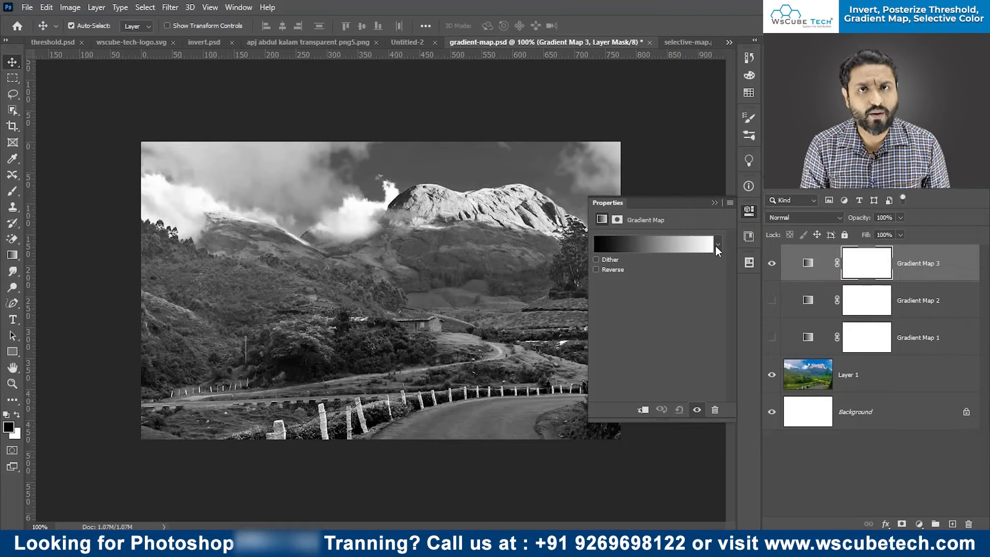
{"action": "left_click", "coordinate": [717, 245]}
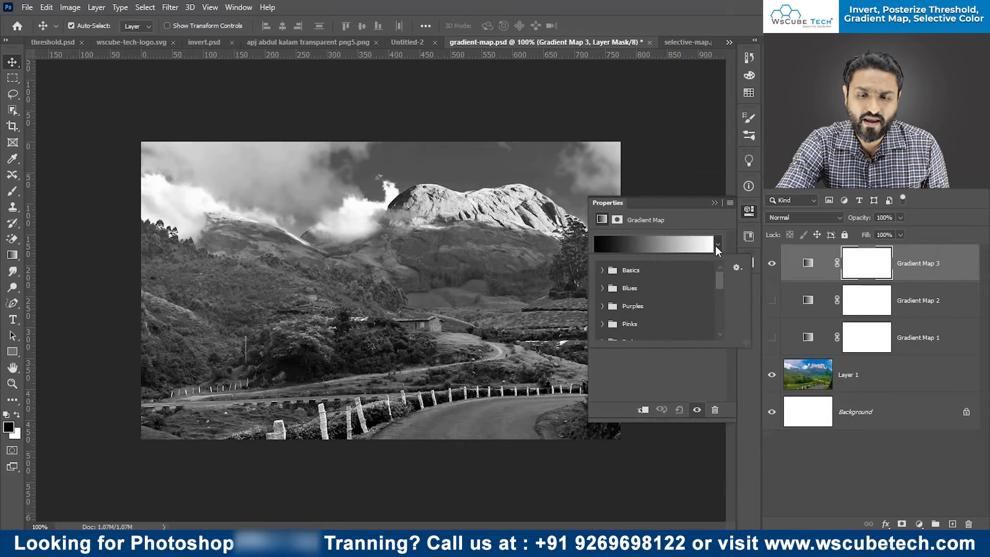
{"action": "left_click", "coordinate": [717, 244]}
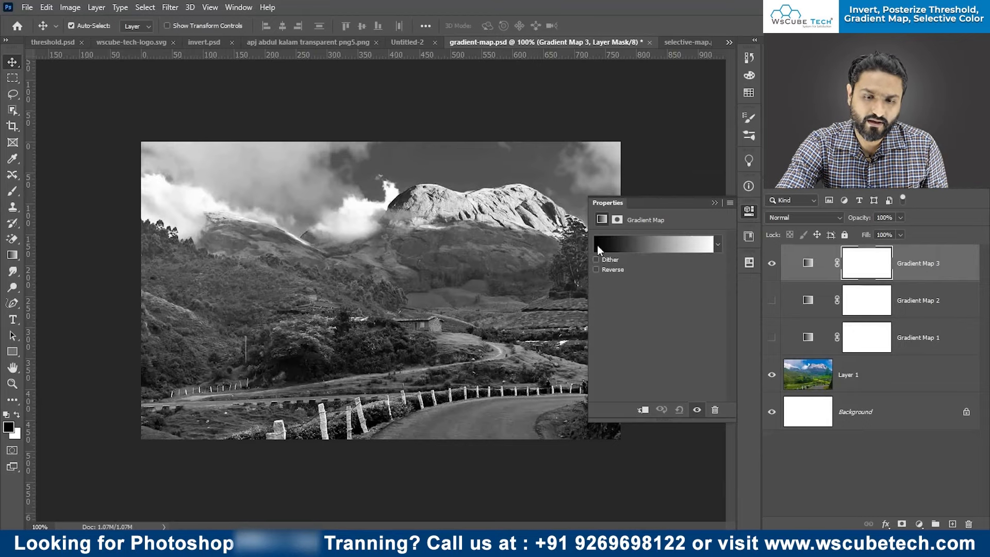
Step: Edit the new Gradient Map's gradient and set its starting black color stop to violet-blue 590de4
{"action": "left_click", "coordinate": [643, 246]}
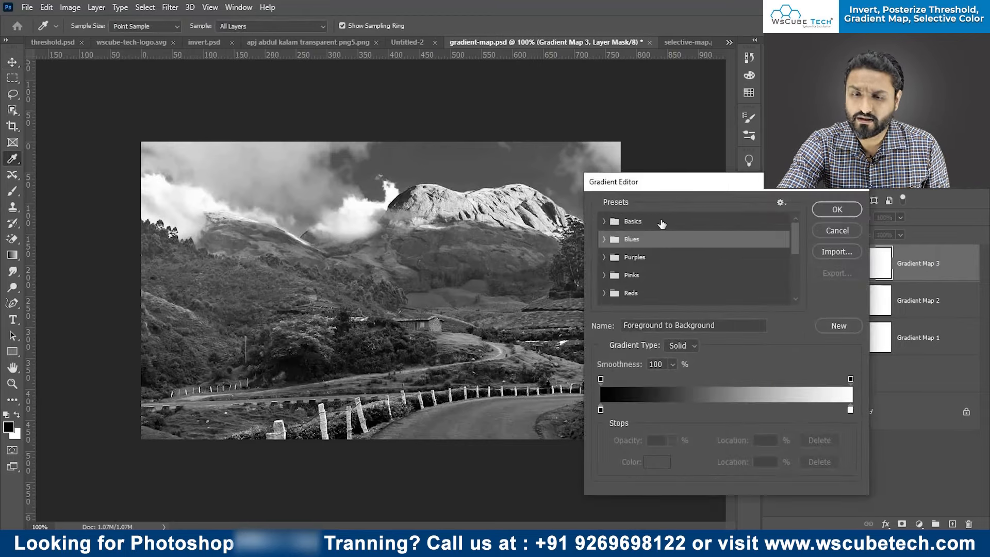
{"action": "left_click_drag", "start_coordinate": [692, 184], "coordinate": [416, 135]}
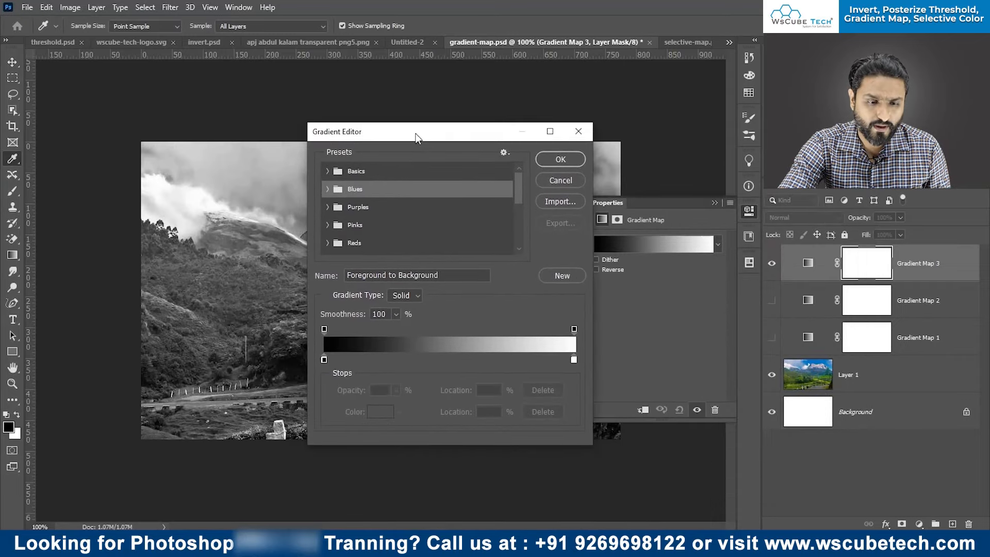
{"action": "double_click", "coordinate": [324, 359]}
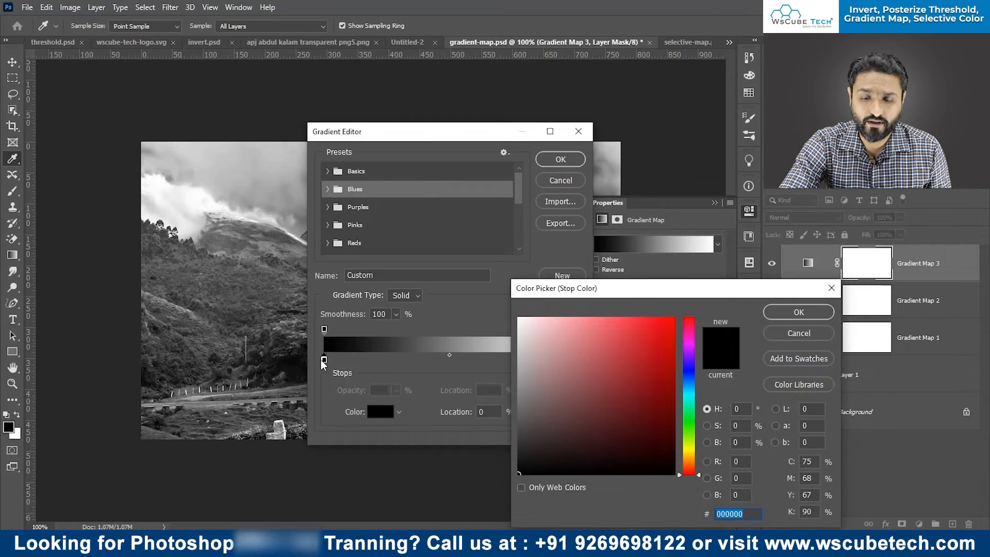
{"action": "left_click", "coordinate": [689, 361]}
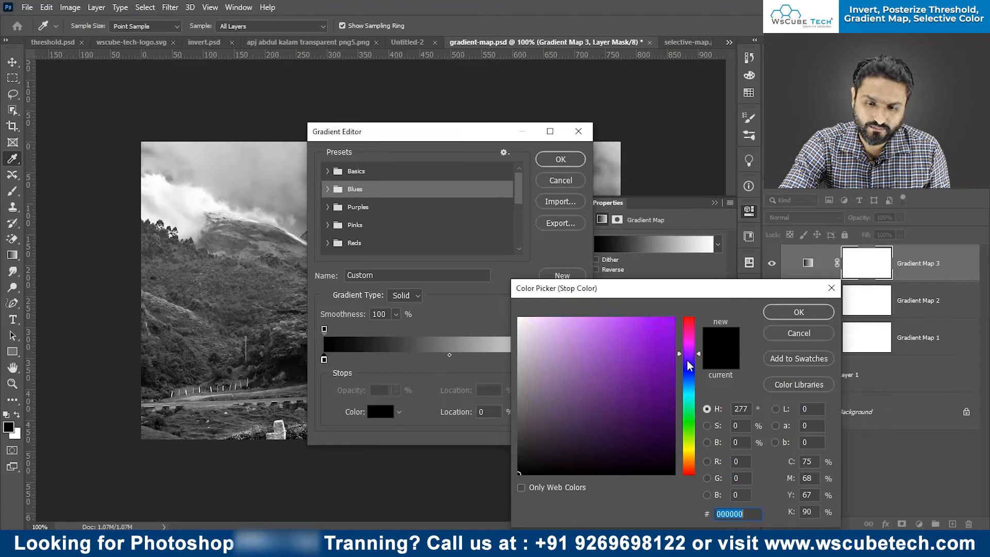
{"action": "left_click", "coordinate": [666, 341]}
{"action": "mouse_move", "coordinate": [666, 341]}
{"action": "left_mouse_down"}
{"action": "mouse_move", "coordinate": [662, 351]}
{"action": "mouse_move", "coordinate": [666, 334]}
{"action": "left_mouse_up"}
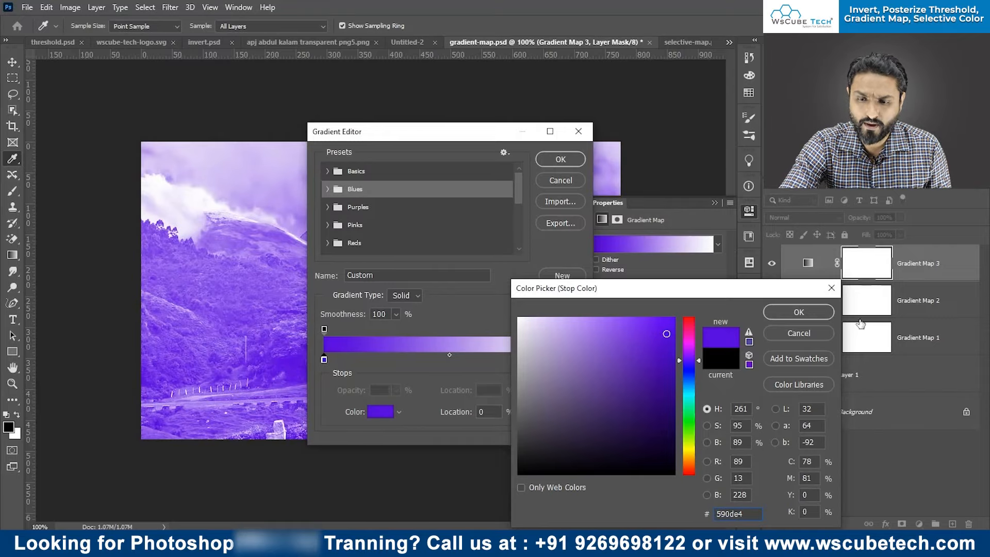
{"action": "left_click", "coordinate": [806, 314]}
Step: Set the gradient's white color stop at location 100% to a bright, saturated orange with a hue of about 20°
{"action": "double_click", "coordinate": [574, 360]}
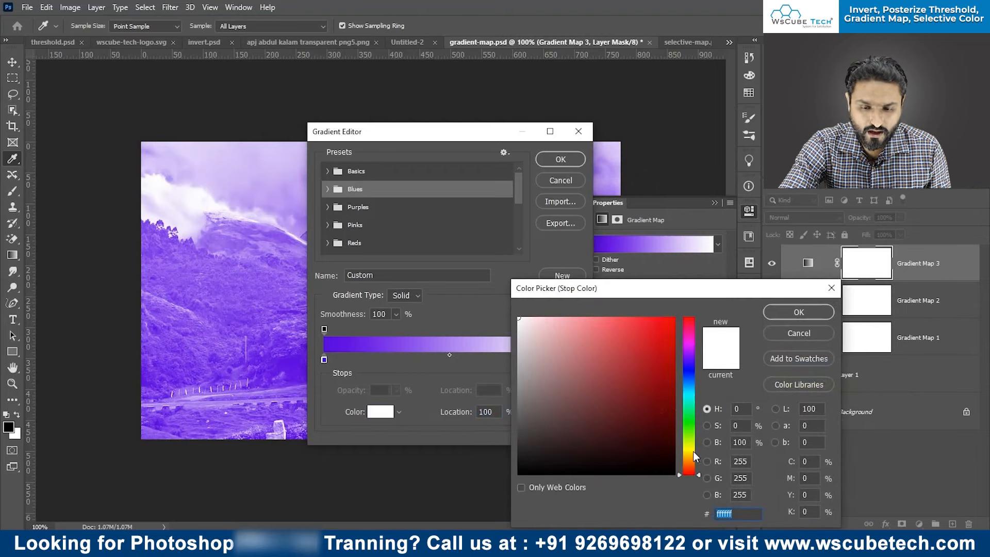
{"action": "left_click", "coordinate": [689, 463]}
{"action": "left_click", "coordinate": [666, 392]}
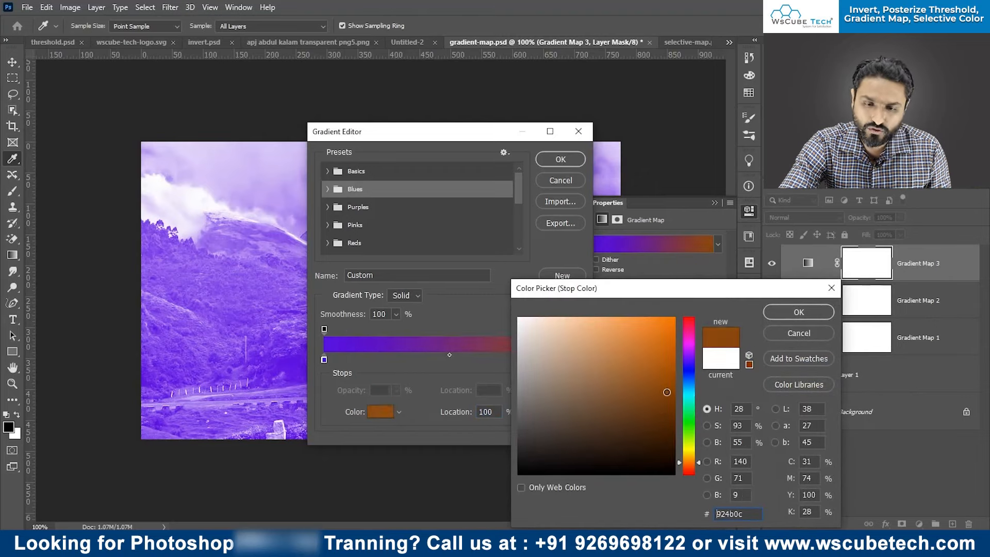
{"action": "left_click_drag", "start_coordinate": [667, 392], "coordinate": [672, 404]}
{"action": "left_click", "coordinate": [691, 467]}
{"action": "left_click", "coordinate": [686, 459]}
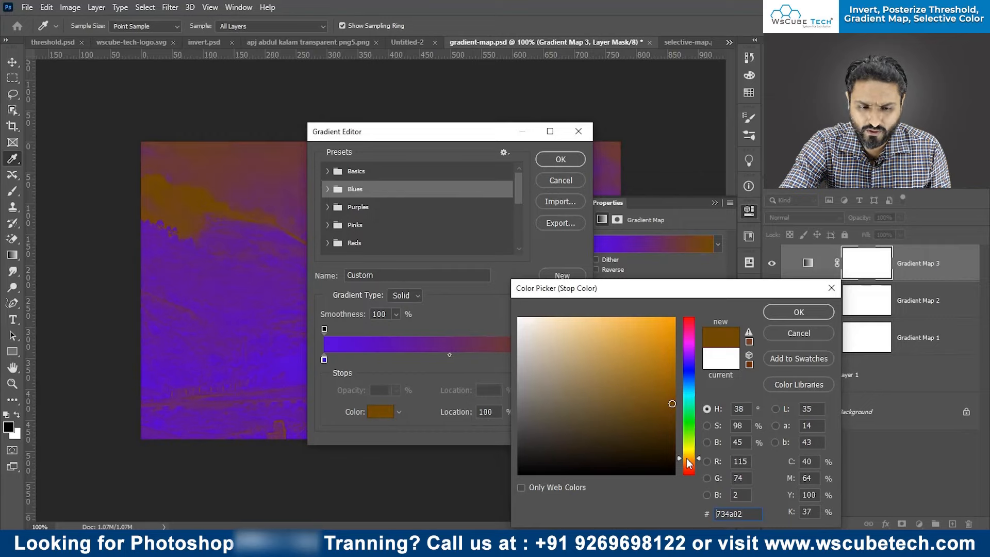
{"action": "left_click_drag", "start_coordinate": [685, 458], "coordinate": [687, 458]}
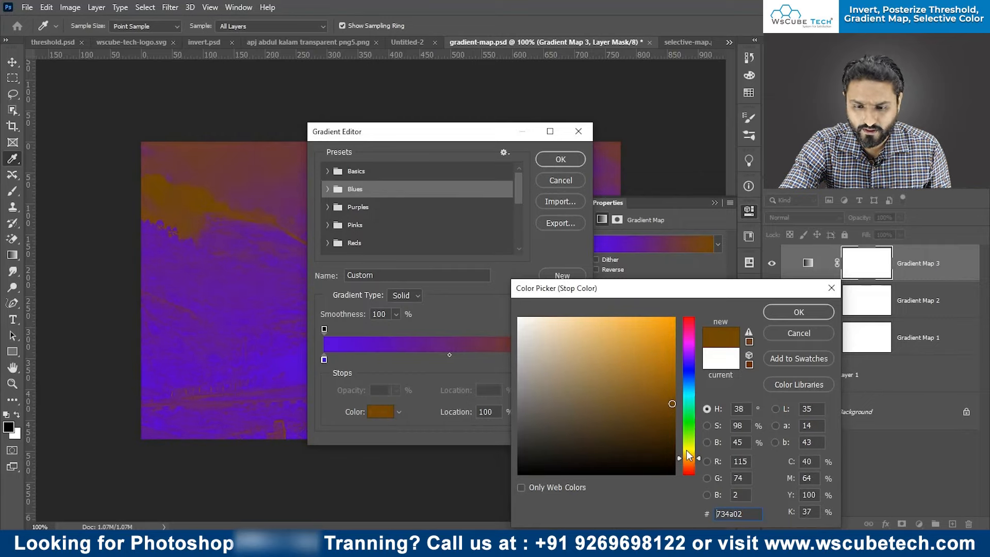
{"action": "left_click", "coordinate": [688, 461]}
{"action": "left_click_drag", "start_coordinate": [672, 403], "coordinate": [665, 351]}
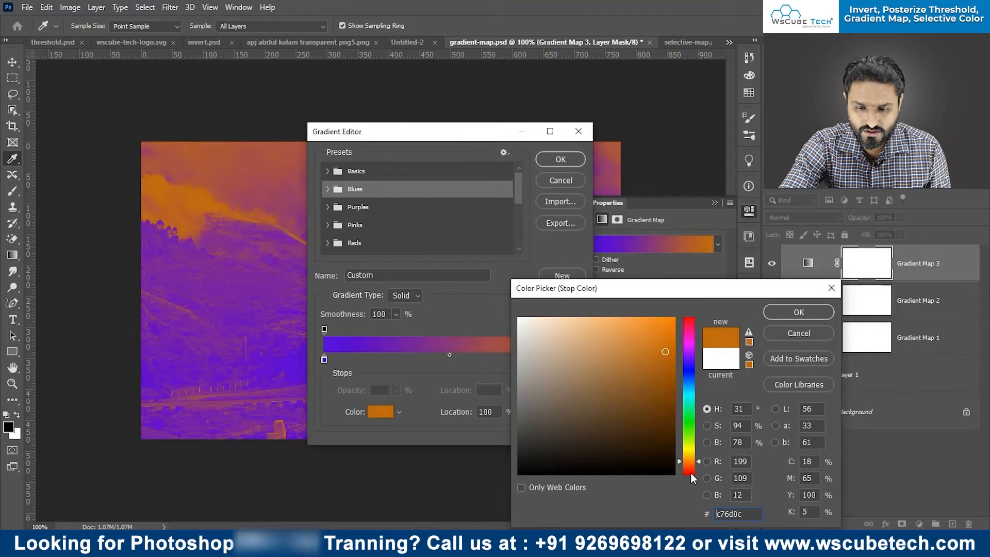
{"action": "left_click", "coordinate": [688, 465]}
{"action": "mouse_move", "coordinate": [661, 429]}
{"action": "left_mouse_down"}
{"action": "mouse_move", "coordinate": [664, 350]}
{"action": "mouse_move", "coordinate": [675, 325]}
{"action": "left_mouse_up"}
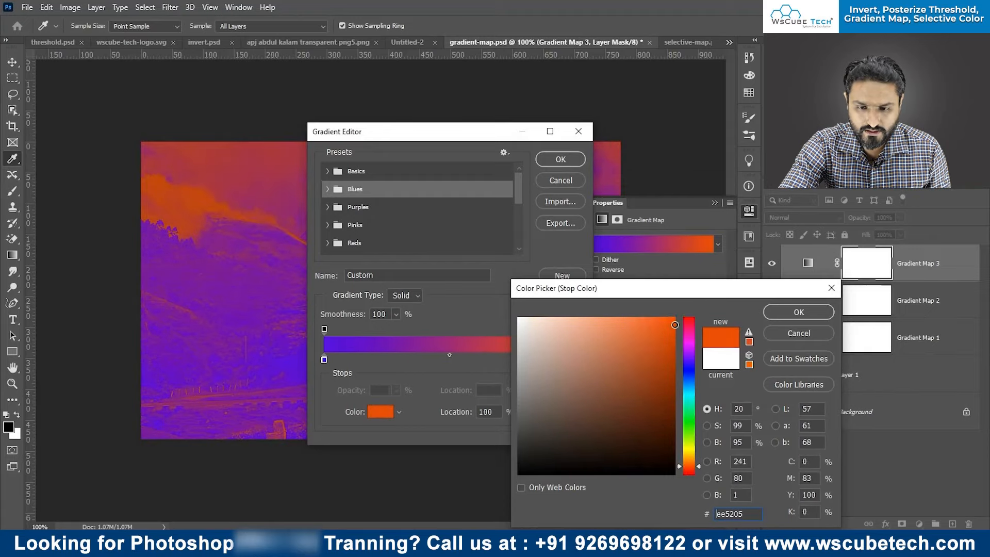
{"action": "left_click", "coordinate": [792, 314]}
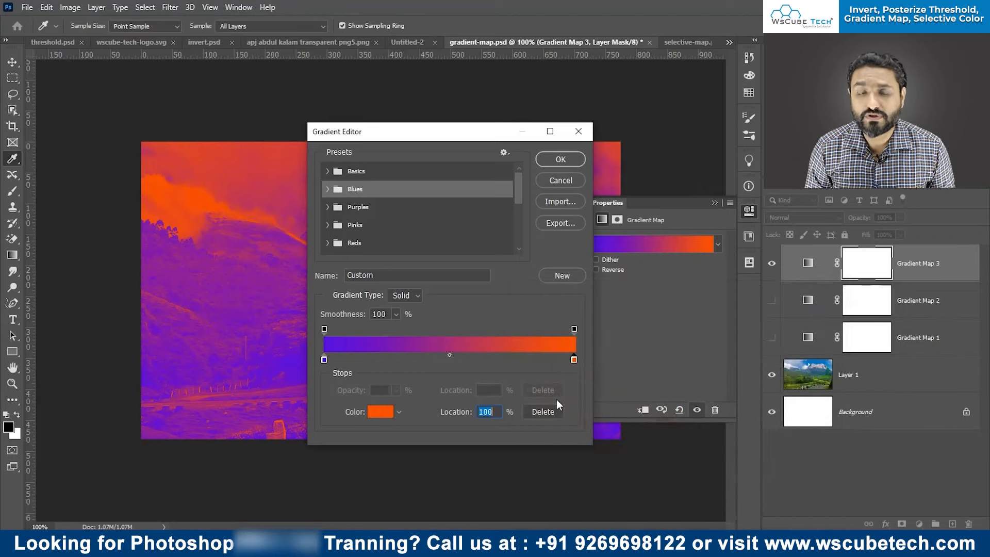
Step: Add a middle color stop at location 47% to Gradient Map 3's gradient, color it bright green with a hue of about 126°, and apply the gradient
{"action": "left_click", "coordinate": [441, 358]}
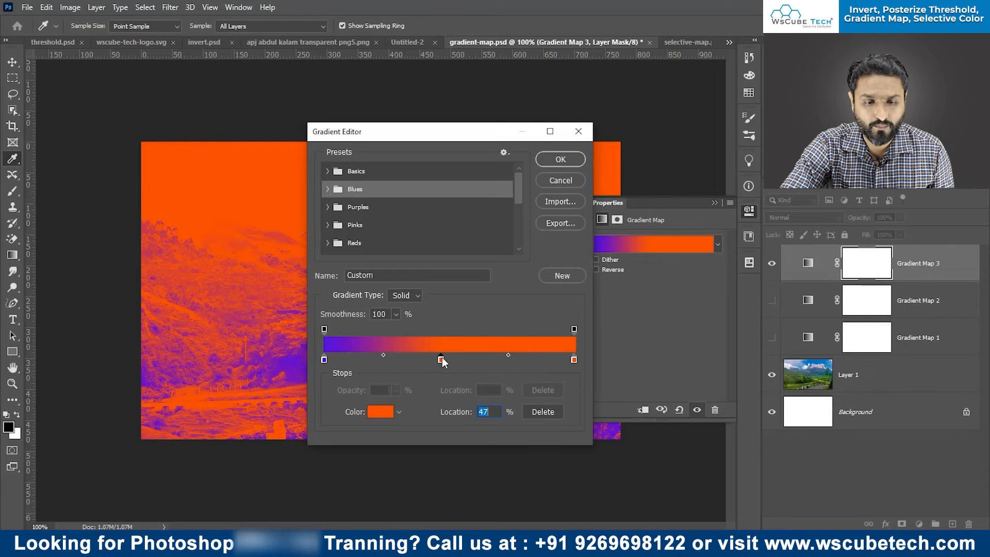
{"action": "double_click", "coordinate": [441, 357]}
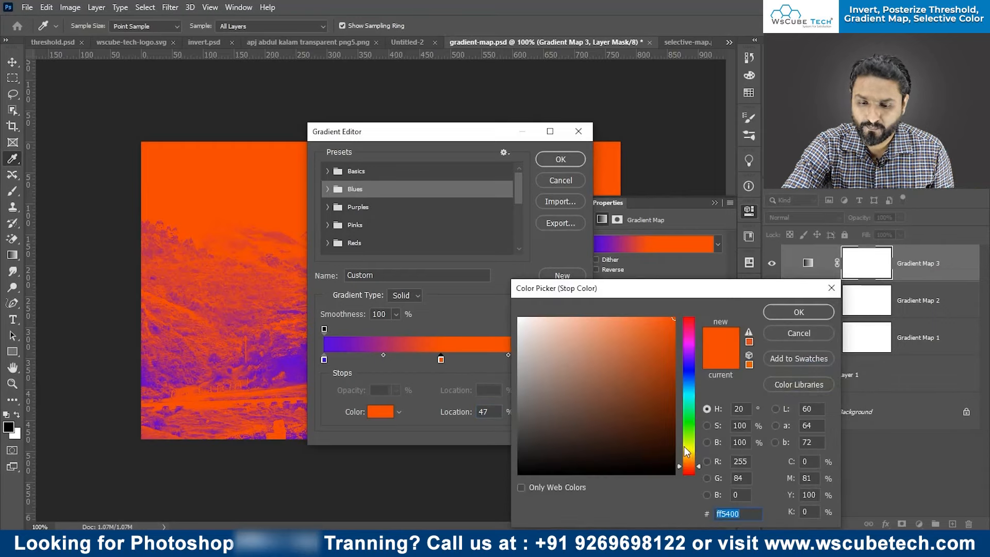
{"action": "left_click", "coordinate": [686, 415]}
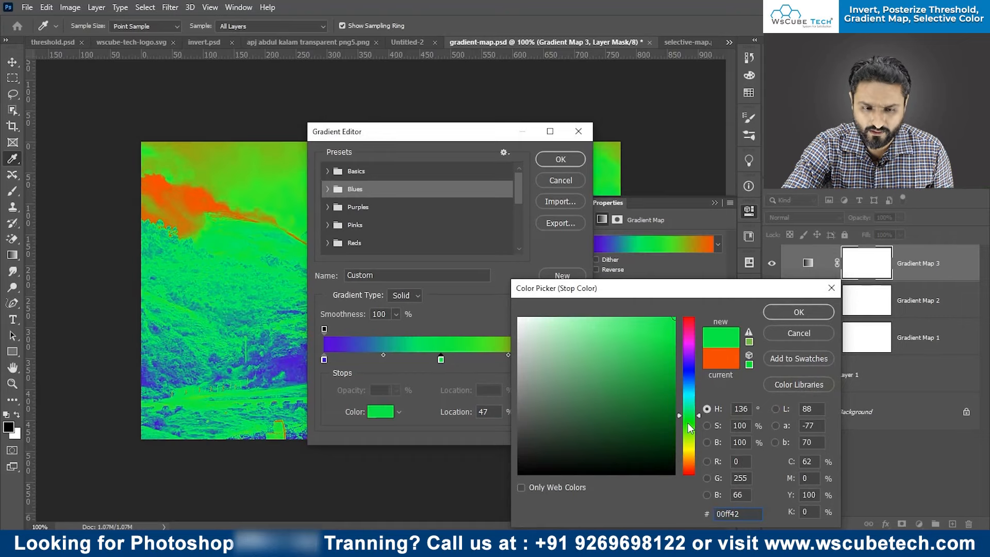
{"action": "left_click", "coordinate": [689, 422]}
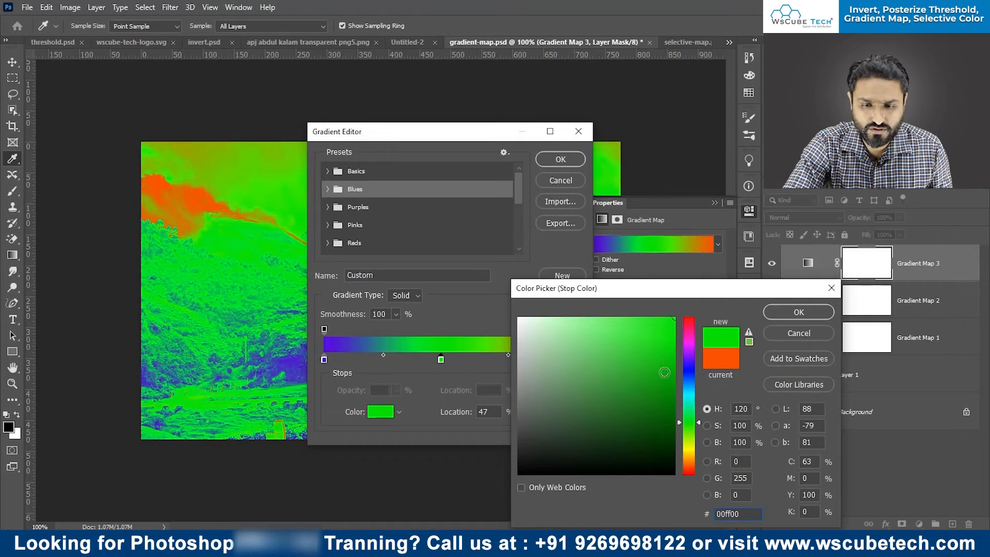
{"action": "left_click_drag", "start_coordinate": [668, 328], "coordinate": [669, 339]}
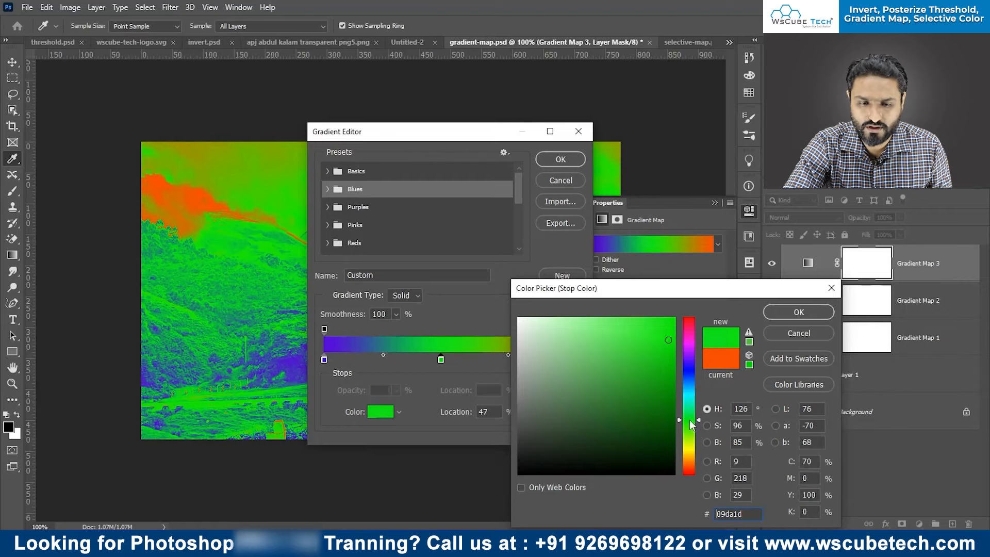
{"action": "left_click", "coordinate": [773, 313]}
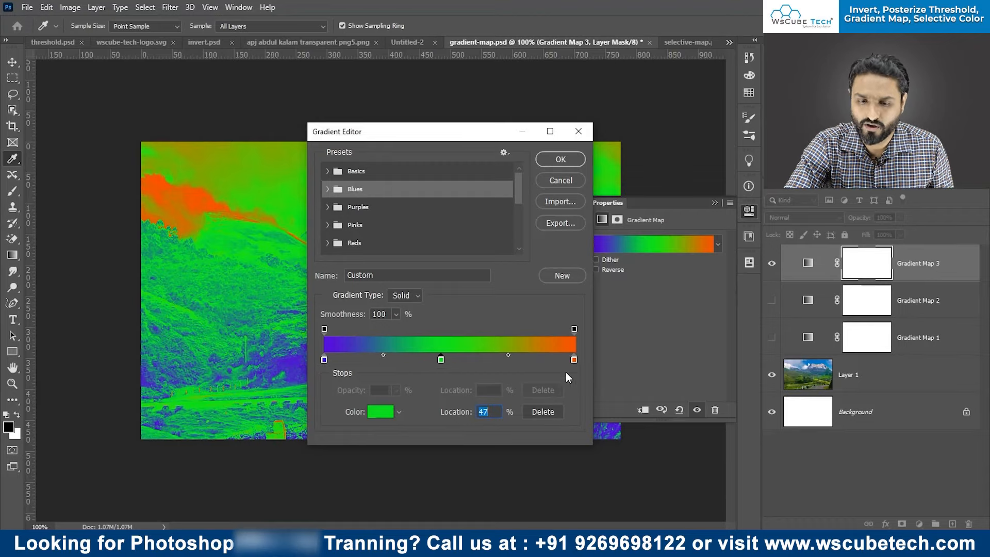
{"action": "left_click", "coordinate": [561, 160]}
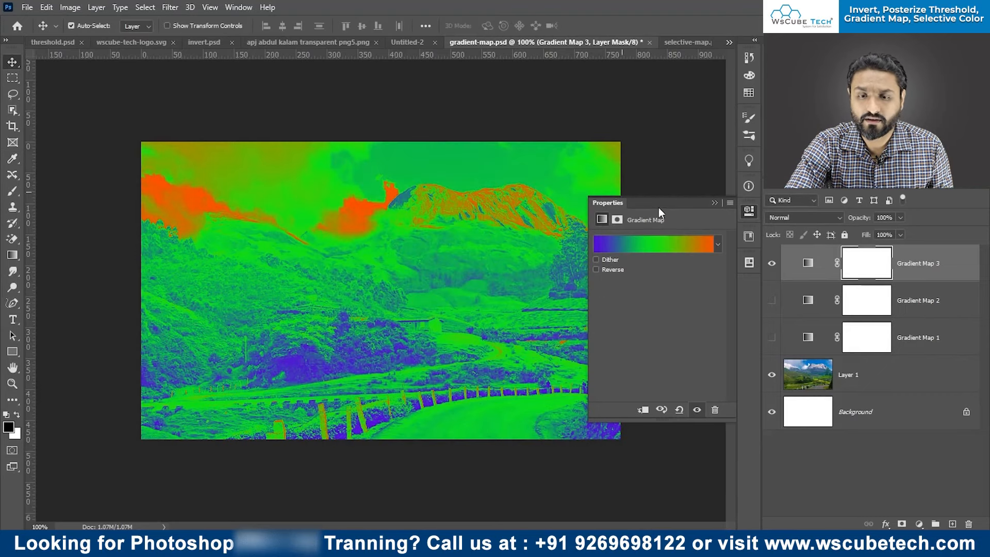
{"action": "left_click", "coordinate": [716, 203]}
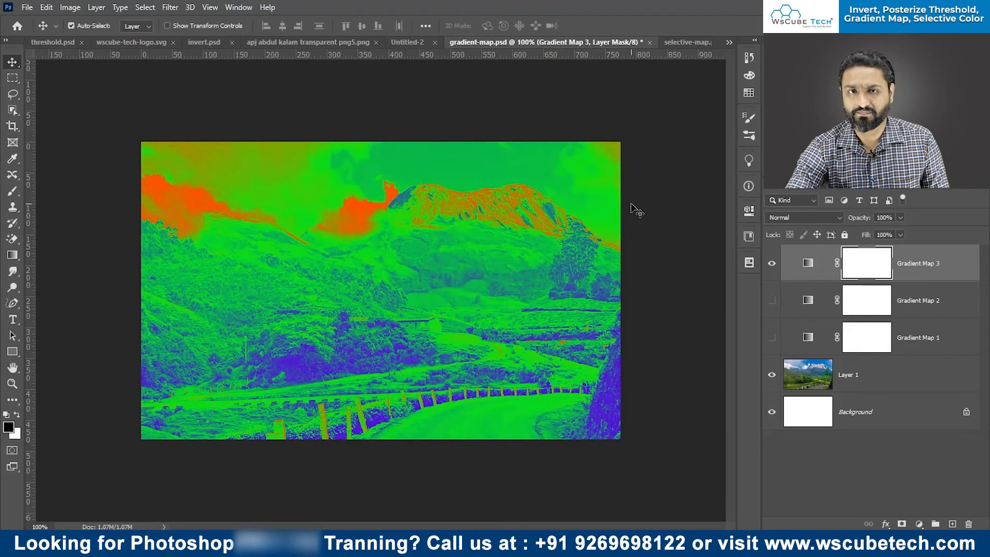
Step: Set Gradient Map 3's blend mode to Soft Light and compare the landscape with the layer hidden and shown
{"action": "left_click", "coordinate": [772, 265]}
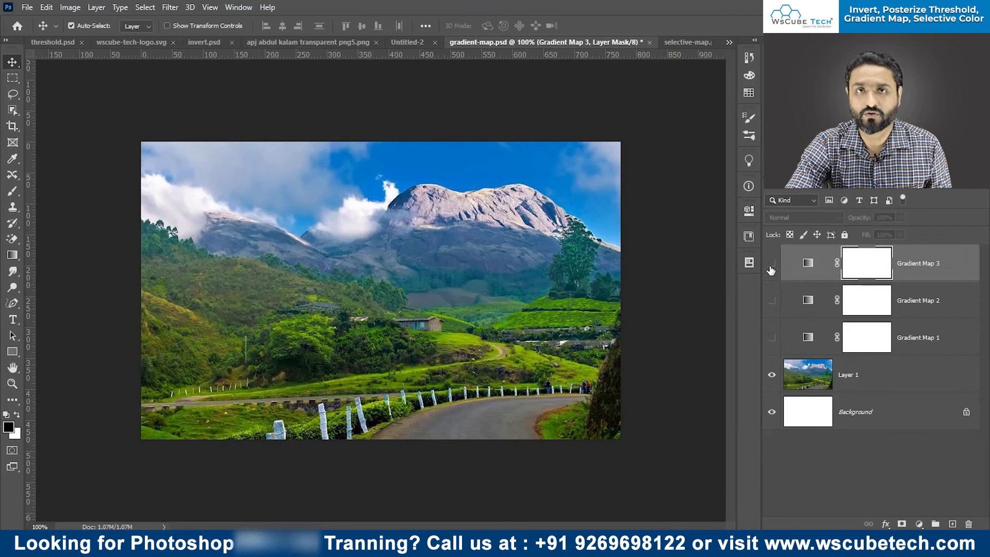
{"action": "left_click", "coordinate": [772, 264]}
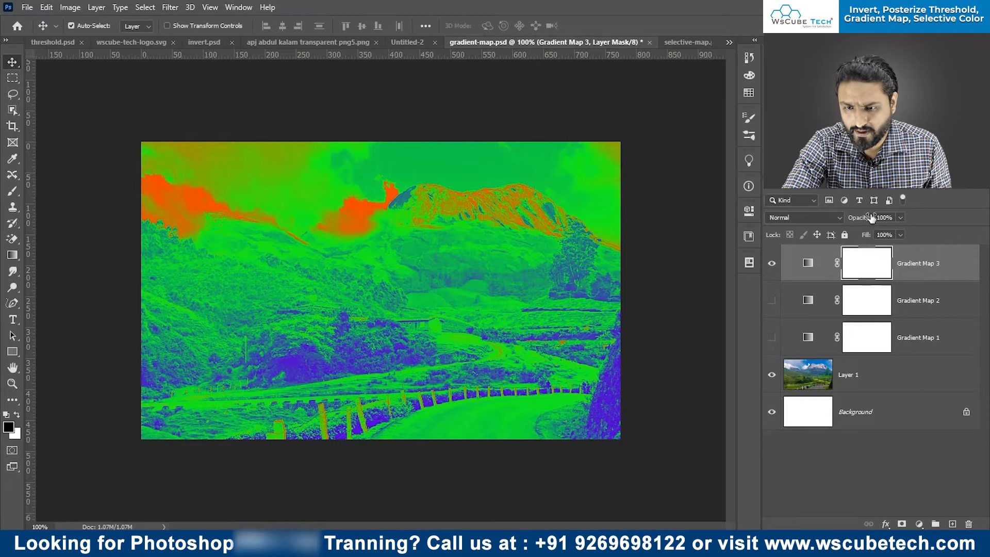
{"action": "left_click", "coordinate": [806, 220]}
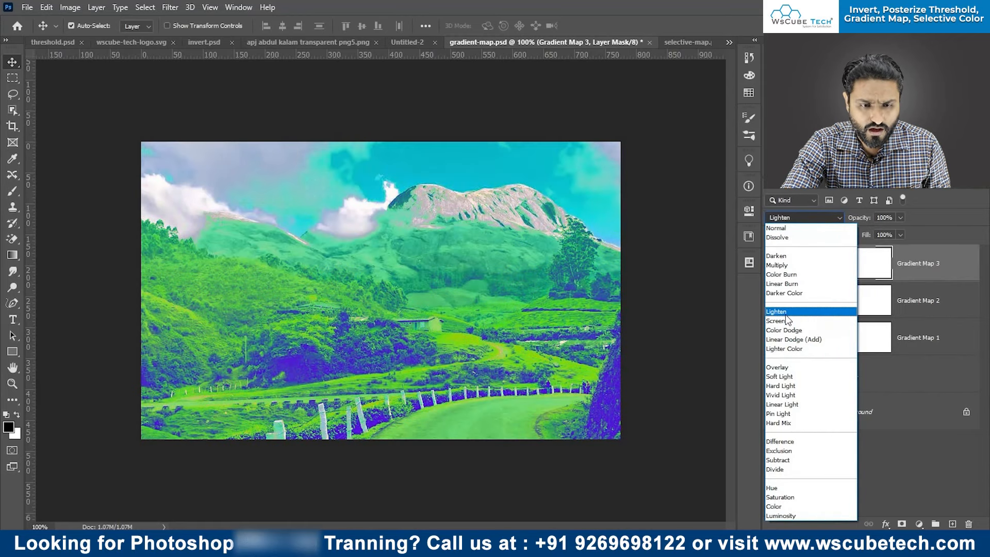
{"action": "left_click", "coordinate": [781, 378]}
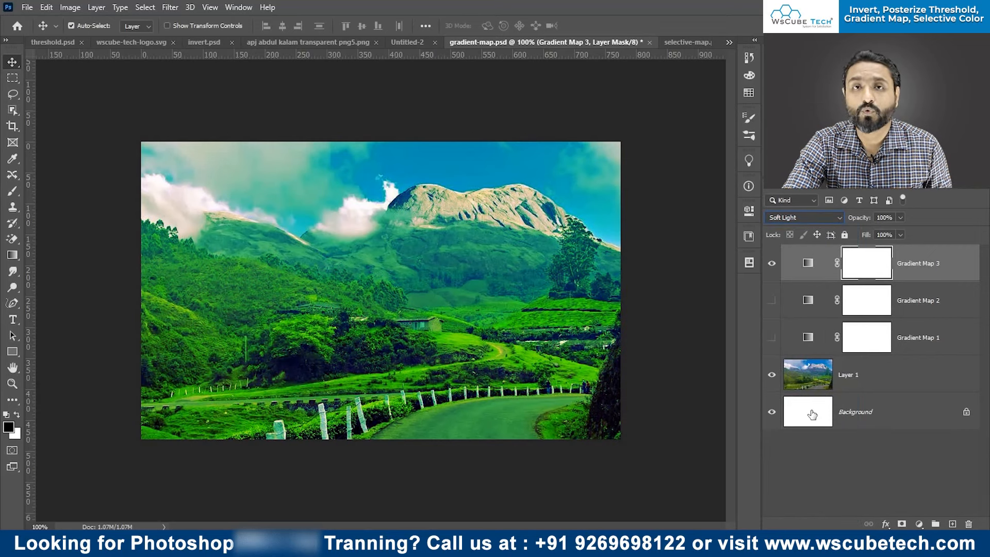
{"action": "left_click", "coordinate": [772, 264]}
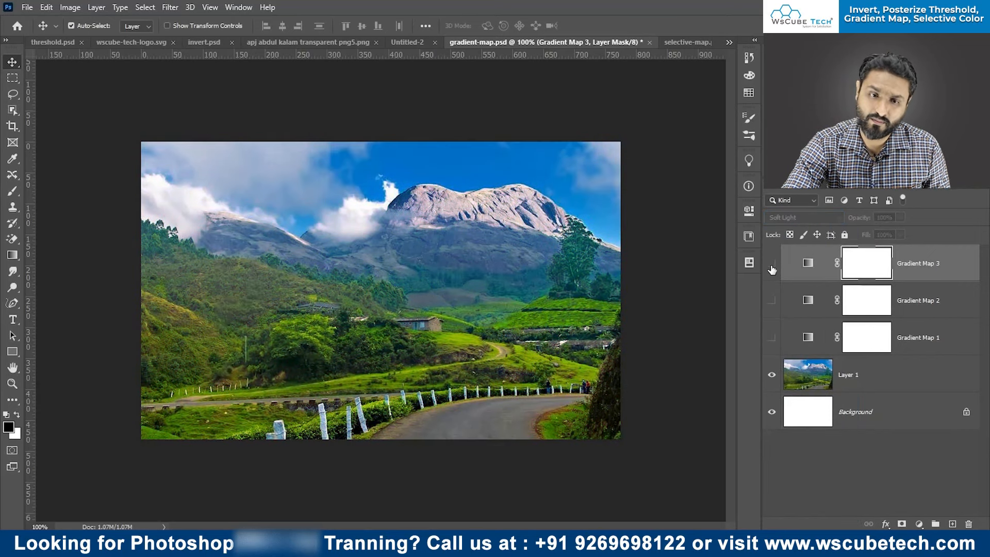
{"action": "left_click", "coordinate": [772, 264]}
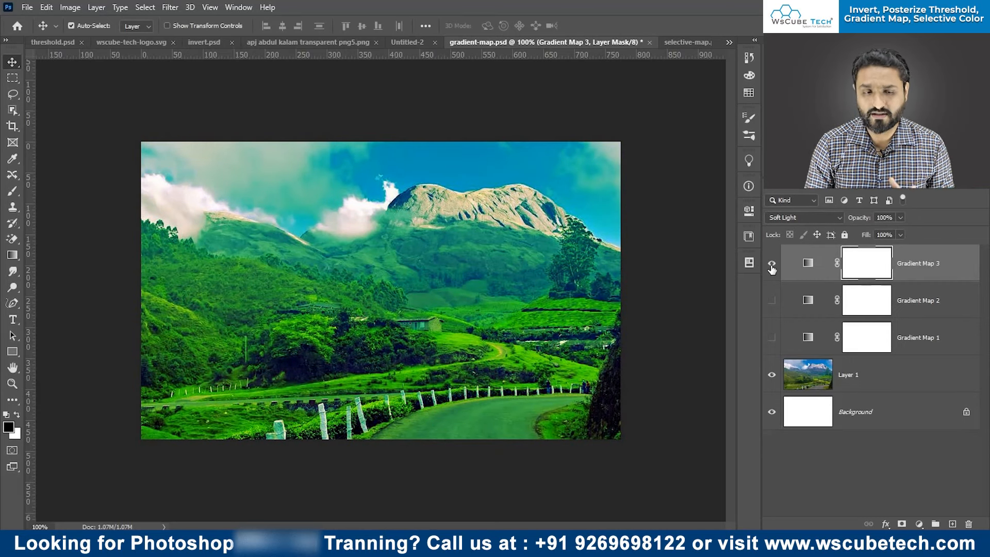
{"action": "left_click", "coordinate": [790, 216]}
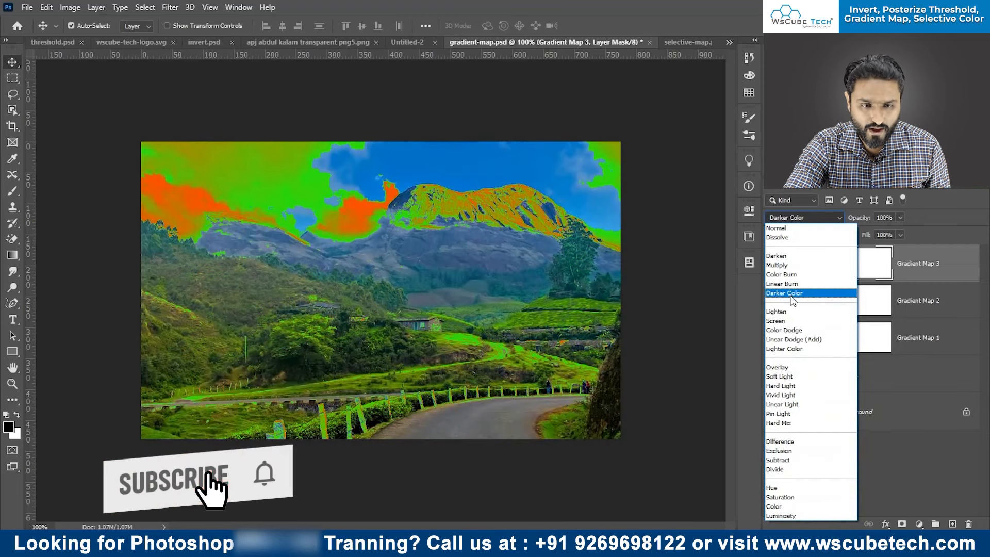
{"action": "left_click", "coordinate": [781, 376]}
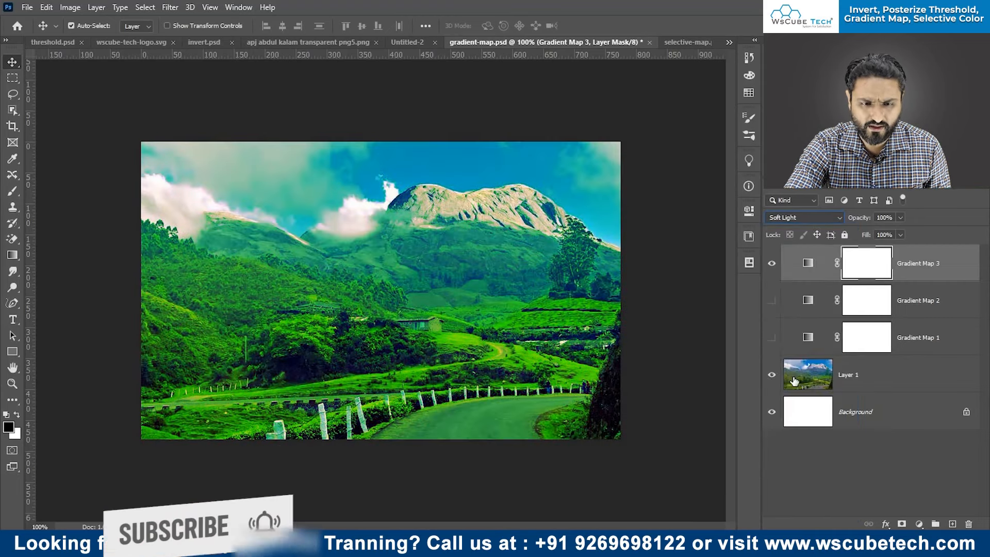
Step: Hide Gradient Map 3, show Gradient Map 1 instead, and look at Gradient Map 1's gradient
{"action": "left_click", "coordinate": [772, 264]}
{"action": "left_click", "coordinate": [772, 337]}
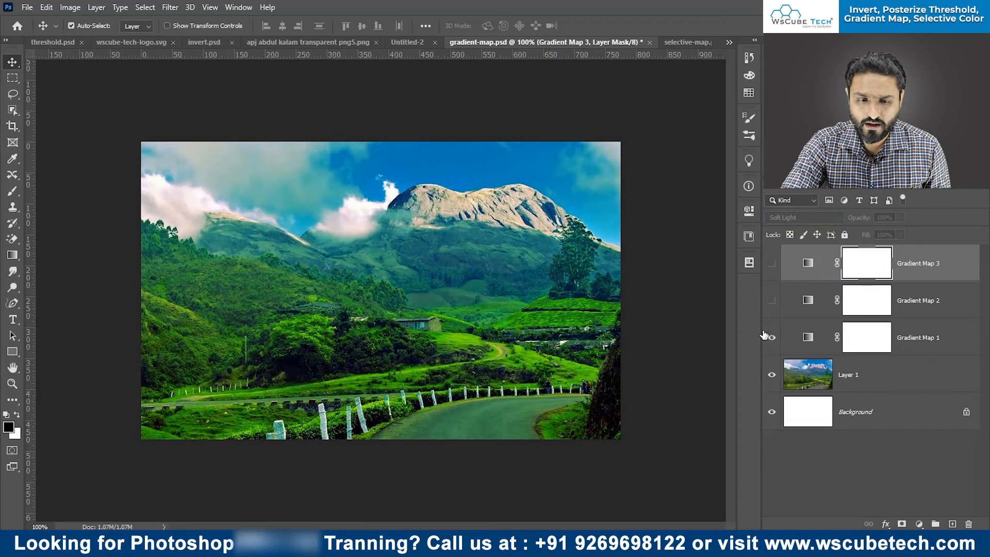
{"action": "double_click", "coordinate": [808, 337]}
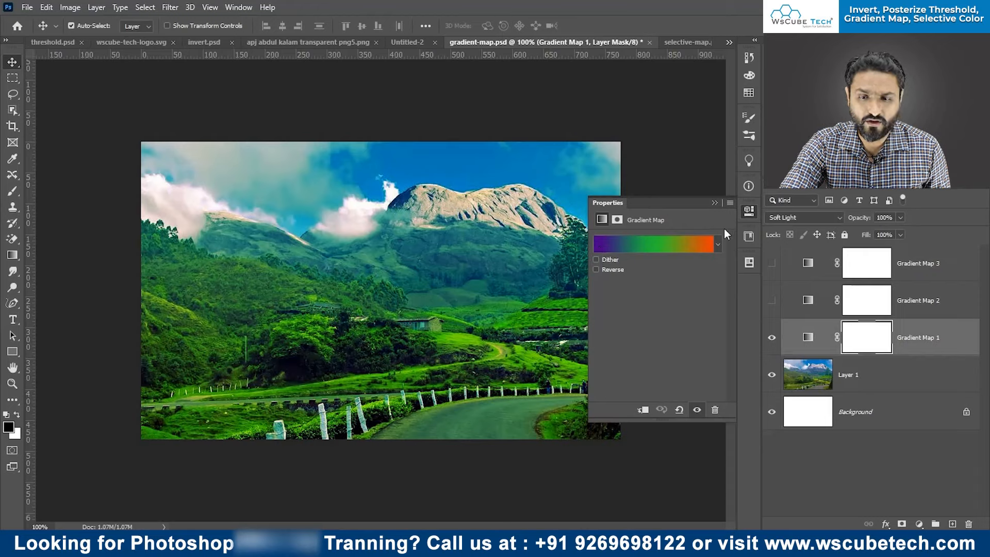
{"action": "left_click", "coordinate": [716, 203]}
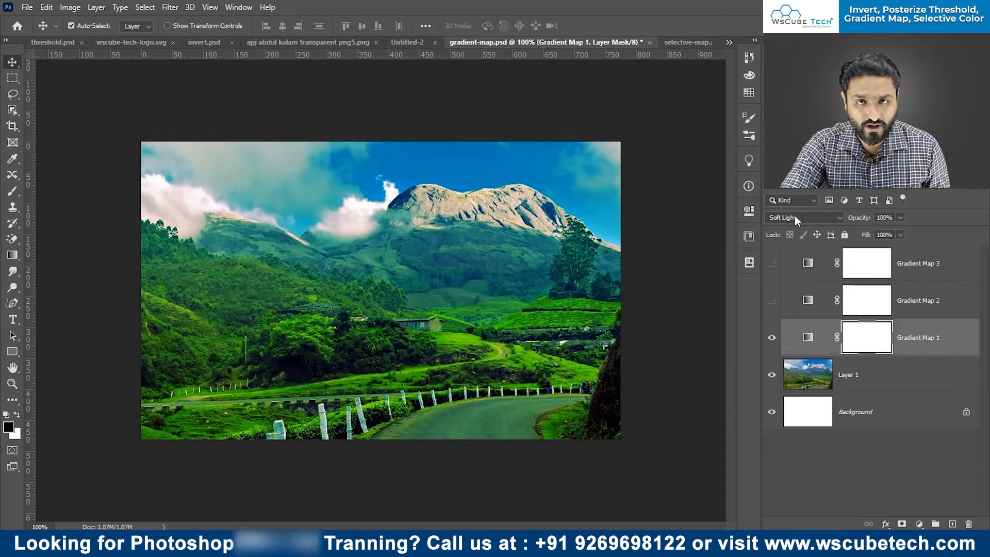
Step: Compare the landscape up close and at 100% with the Gradient Map 1 layer hidden and shown
{"action": "left_click", "coordinate": [773, 338]}
{"action": "left_click", "coordinate": [772, 340]}
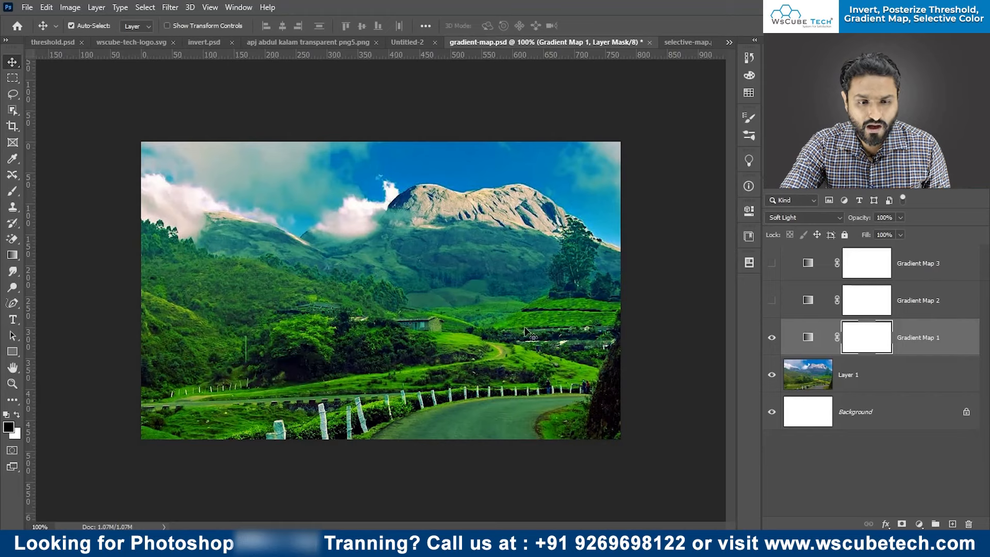
{"action": "left_click", "coordinate": [773, 337]}
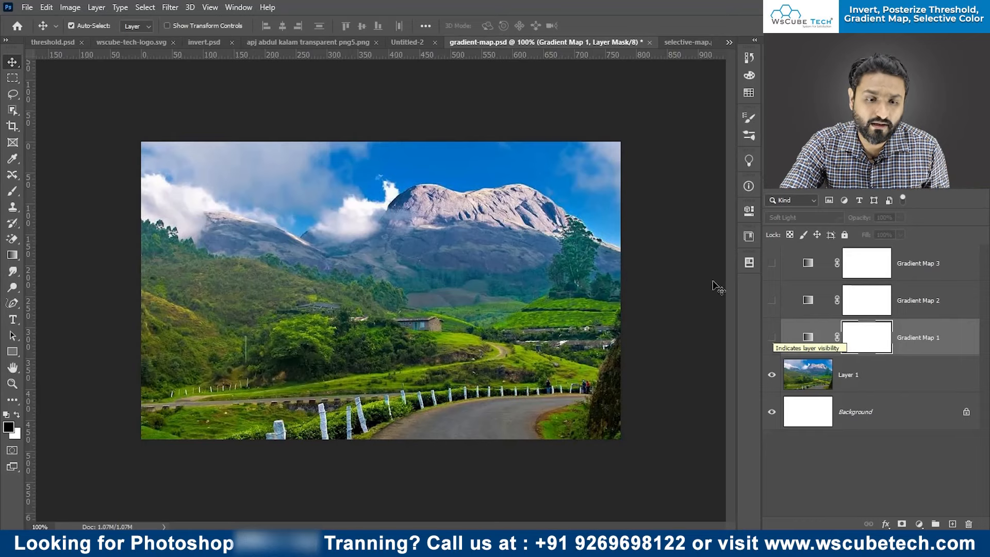
{"action": "key", "text": "ctrl+plus"}
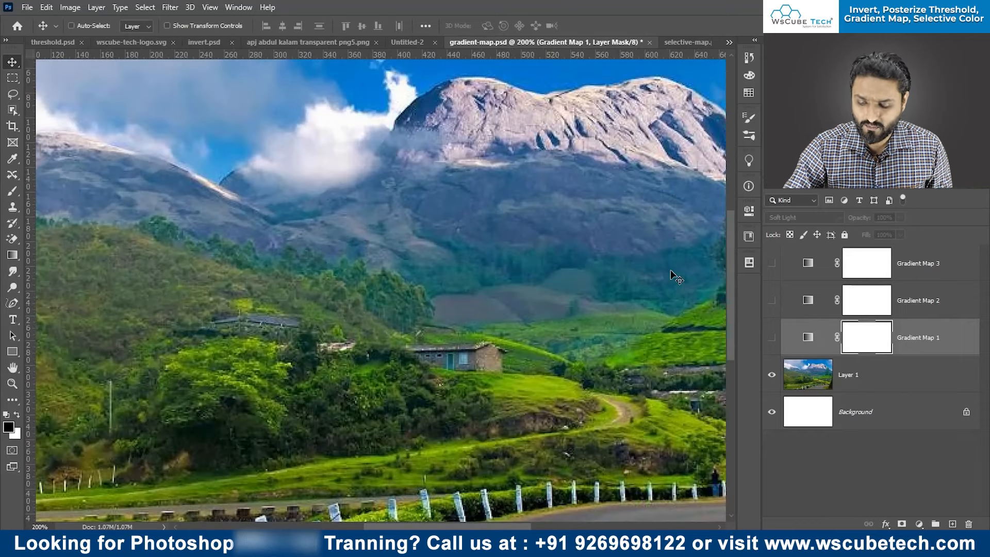
{"action": "key", "text": "ctrl+minus"}
{"action": "scroll", "coordinate": [671, 270], "scroll_direction": "up", "scroll_amount": 3}
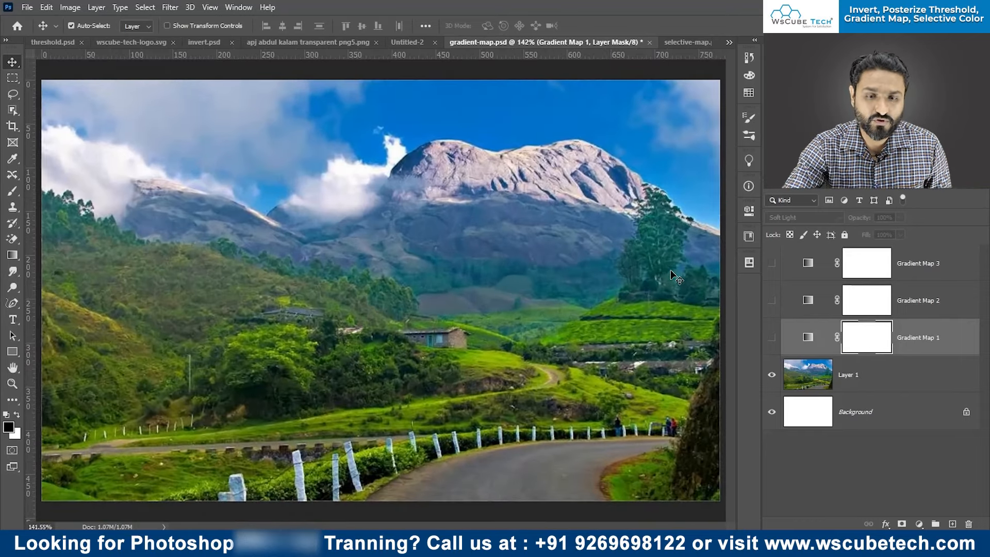
{"action": "left_click", "coordinate": [771, 338]}
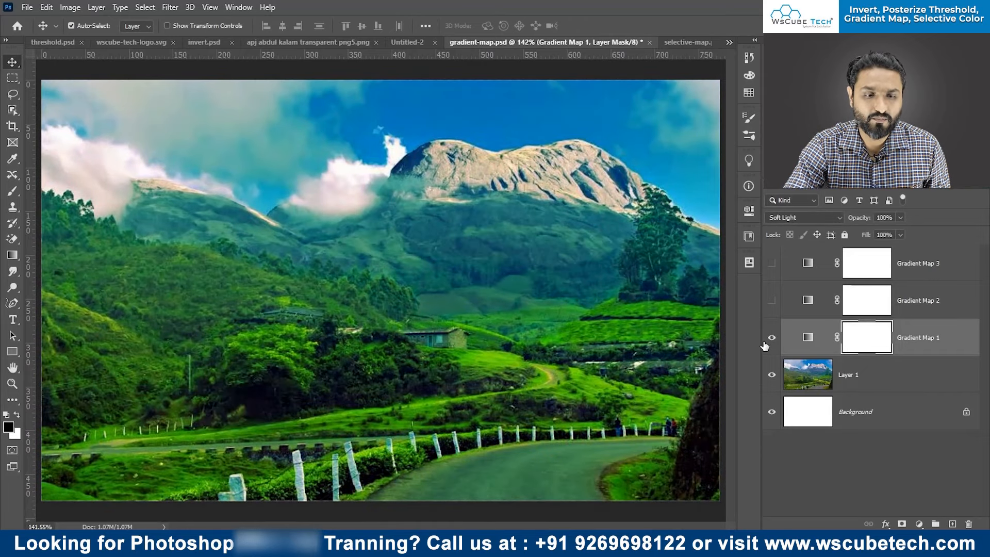
{"action": "key", "text": "ctrl+minus"}
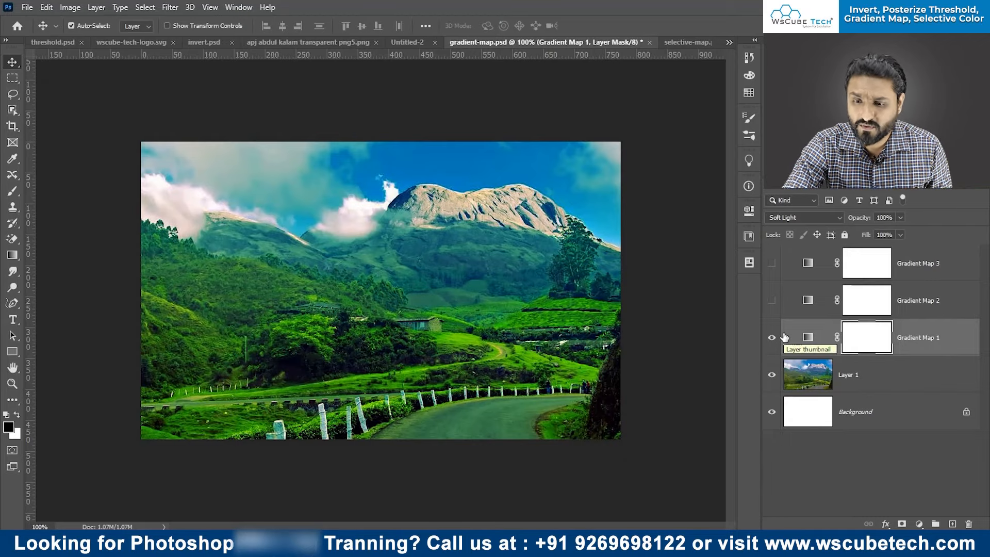
Step: Show Gradient Map 2 instead of Gradient Map 1, check its gradient, and set its layer opacity to 38%
{"action": "left_click", "coordinate": [772, 337]}
{"action": "left_click", "coordinate": [771, 300]}
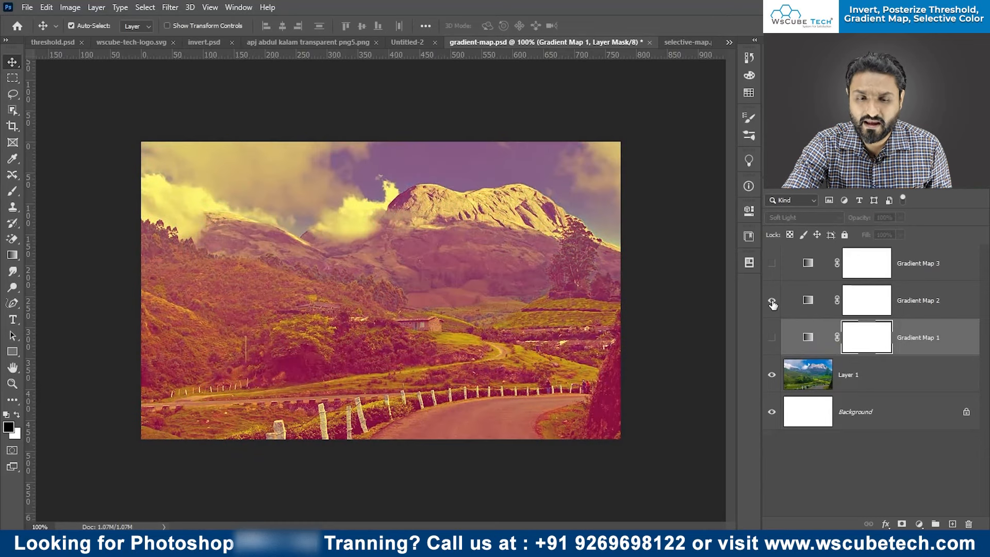
{"action": "double_click", "coordinate": [808, 301]}
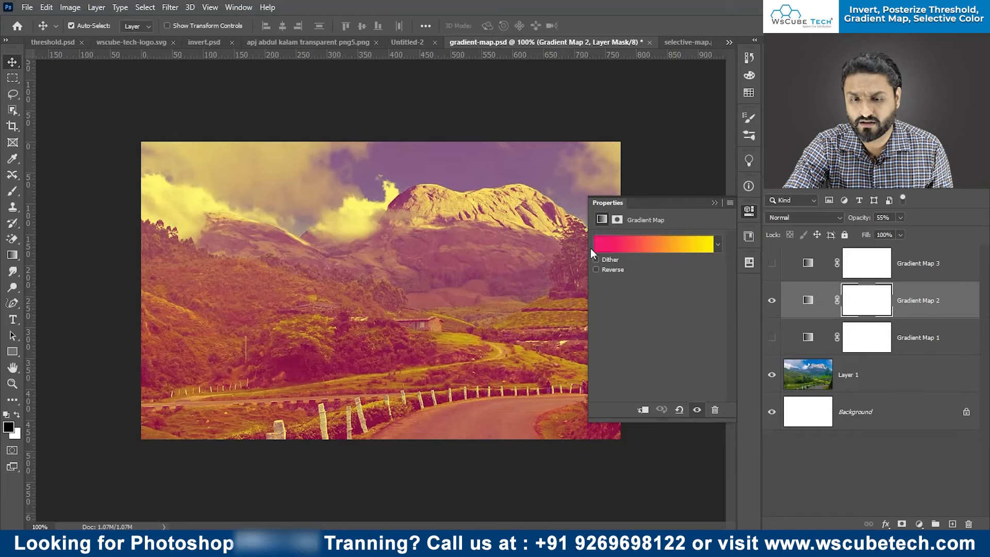
{"action": "left_click", "coordinate": [714, 204]}
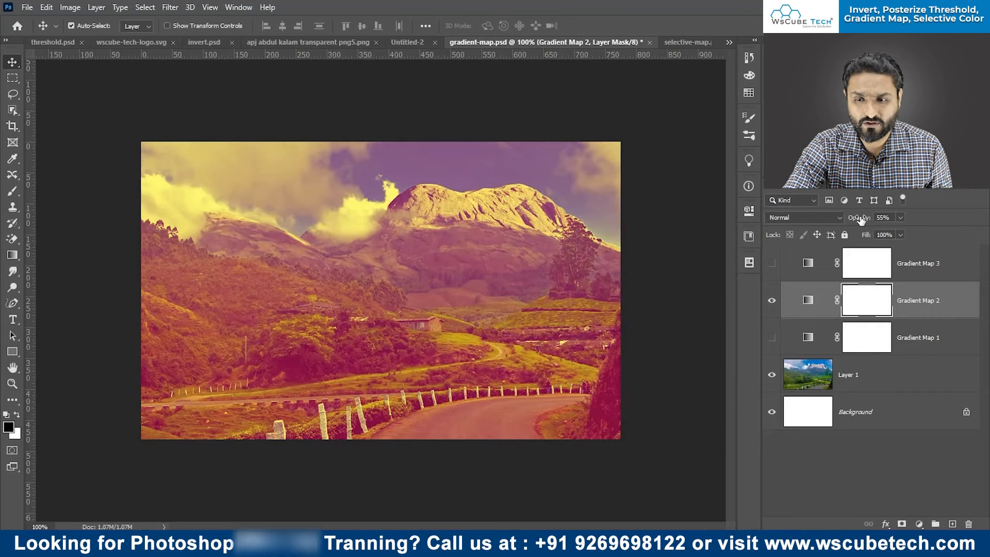
{"action": "mouse_move", "coordinate": [857, 217]}
{"action": "left_mouse_down"}
{"action": "mouse_move", "coordinate": [868, 219]}
{"action": "mouse_move", "coordinate": [852, 220]}
{"action": "left_mouse_up"}
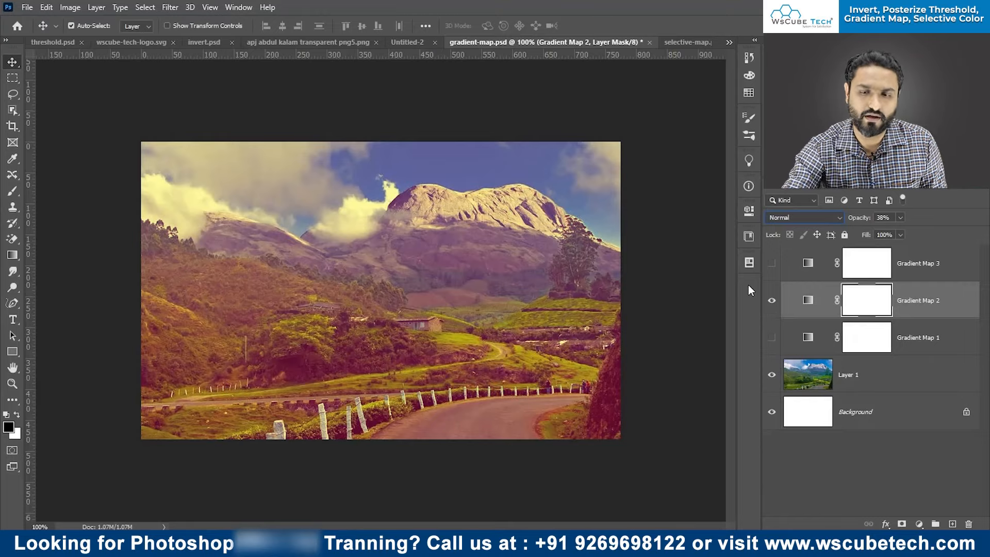
Step: Compare the landscape repeatedly with the Gradient Map 2 layer hidden and shown, leaving the layer shown
{"action": "left_click", "coordinate": [770, 302]}
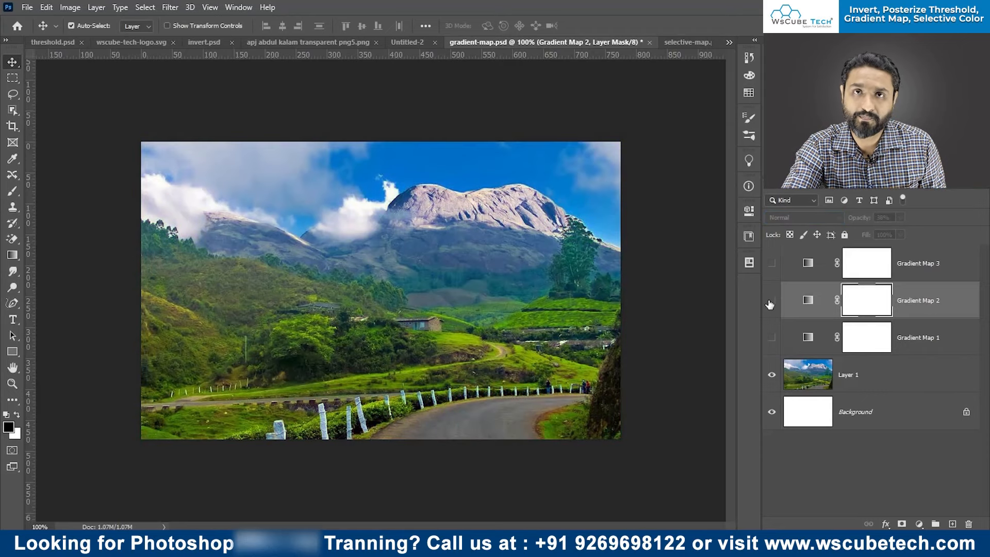
{"action": "left_click", "coordinate": [770, 302]}
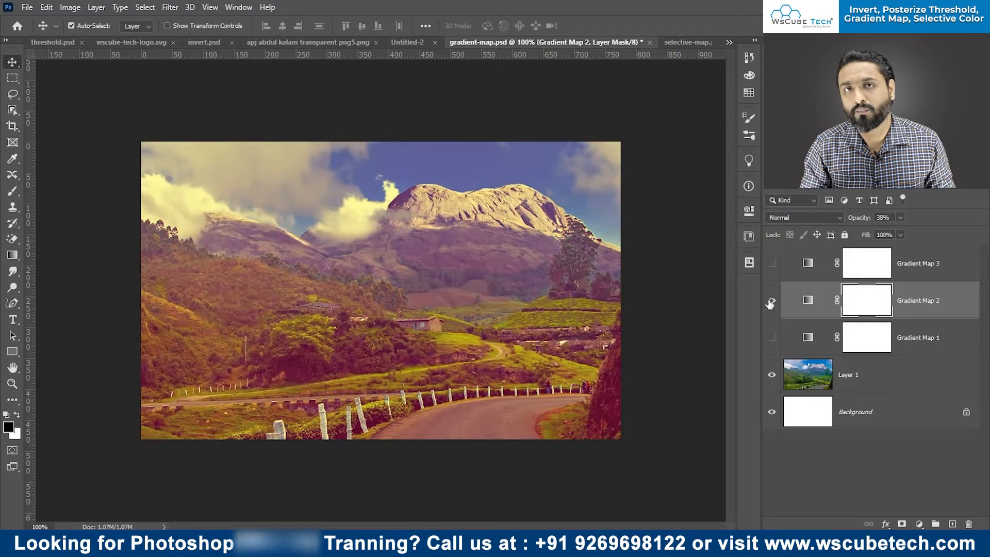
{"action": "left_click", "coordinate": [770, 302]}
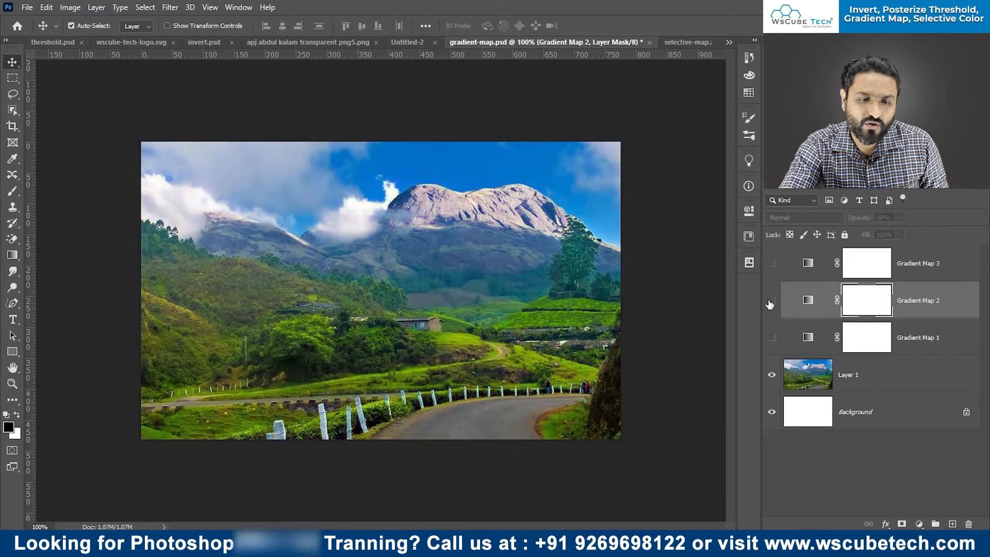
{"action": "left_click", "coordinate": [771, 302]}
{"action": "left_click", "coordinate": [770, 302]}
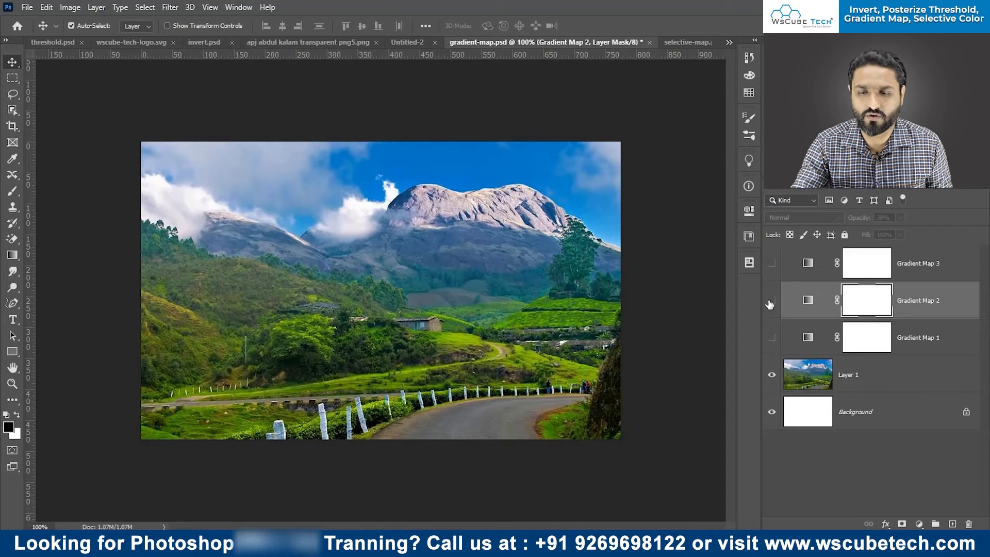
{"action": "left_click", "coordinate": [770, 302]}
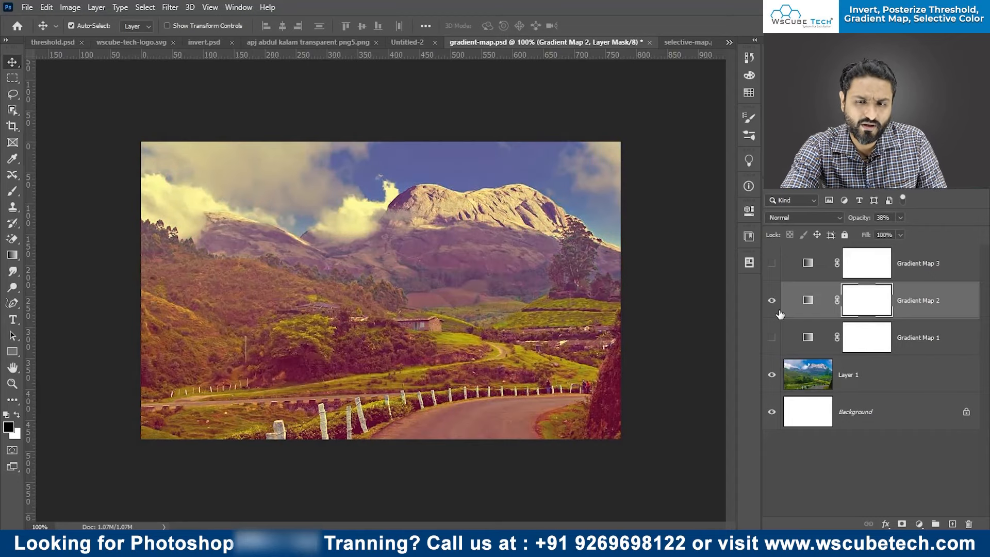
{"action": "left_click", "coordinate": [772, 301]}
{"action": "left_click", "coordinate": [771, 301]}
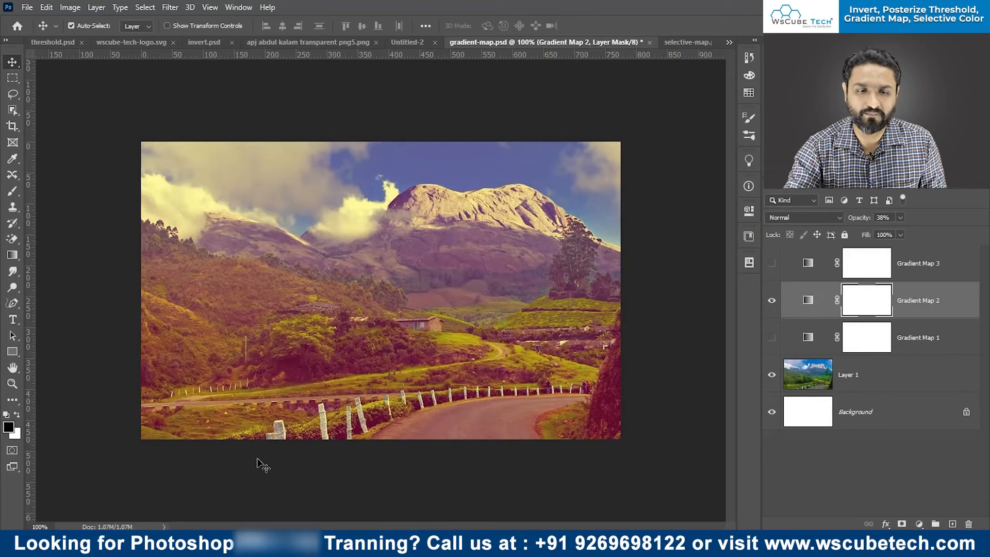
Step: Compare the landscape without grading, with only Gradient Map 1 shown, and with only Gradient Map 2 shown, leaving Gradient Map 2 shown
{"action": "left_click", "coordinate": [771, 301]}
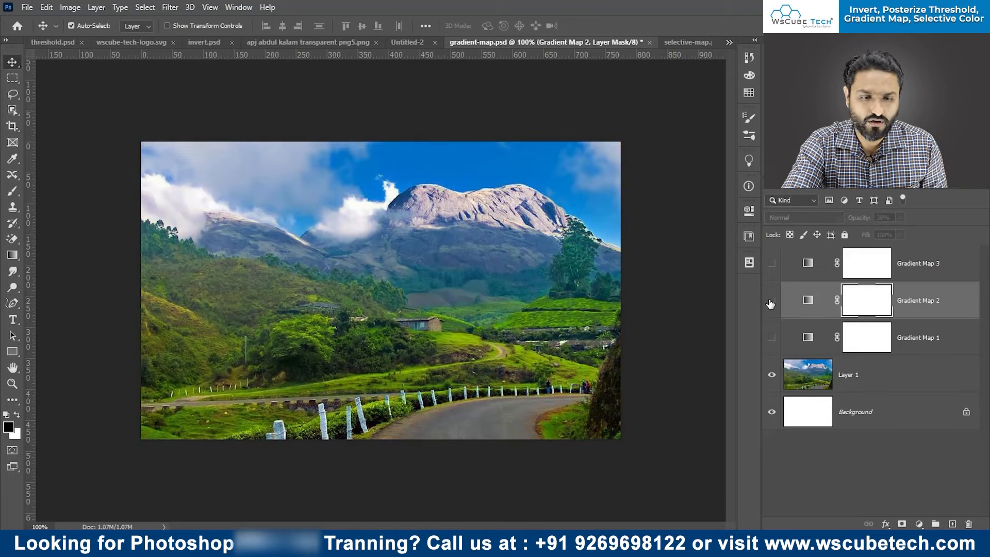
{"action": "left_click", "coordinate": [771, 301]}
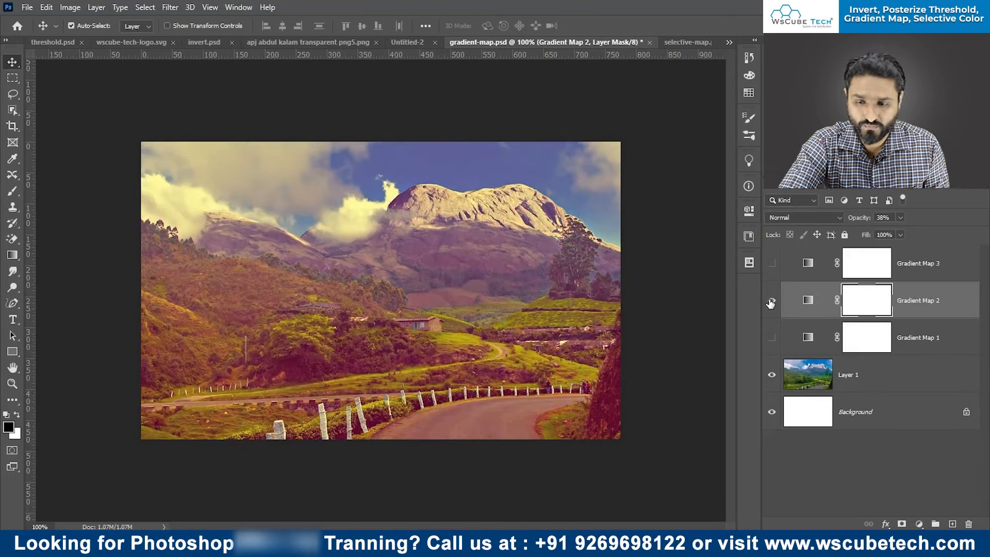
{"action": "left_click", "coordinate": [772, 301]}
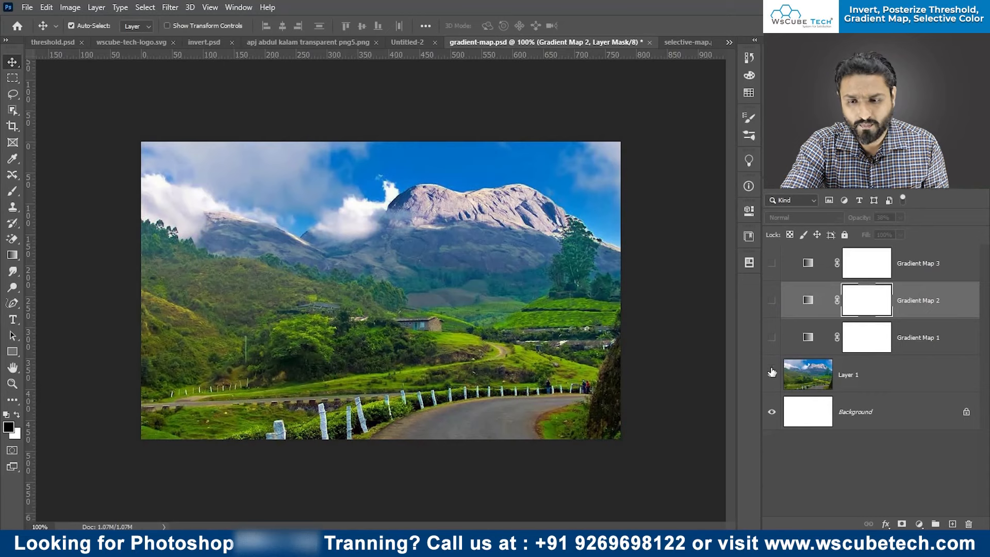
{"action": "left_click", "coordinate": [771, 338]}
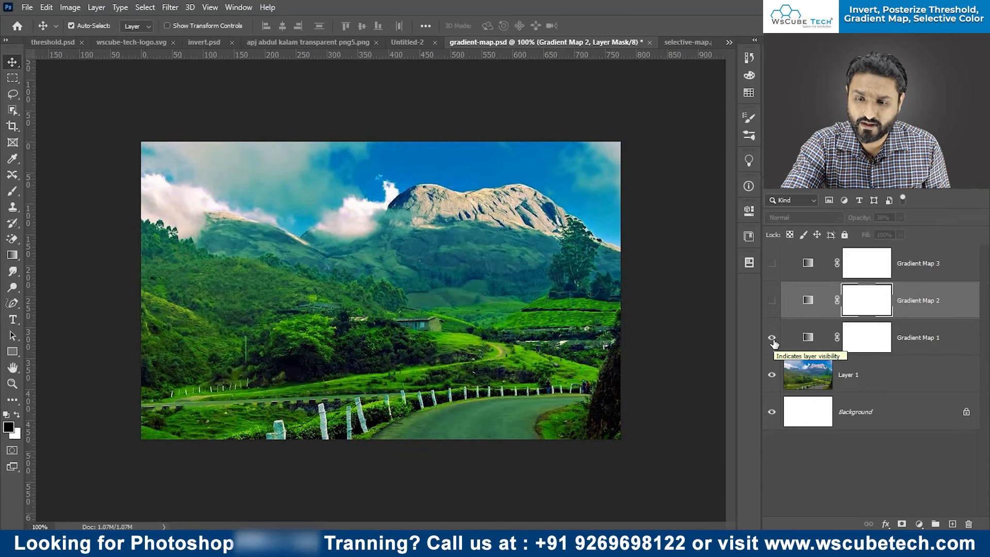
{"action": "left_click", "coordinate": [773, 339]}
{"action": "left_click", "coordinate": [771, 302]}
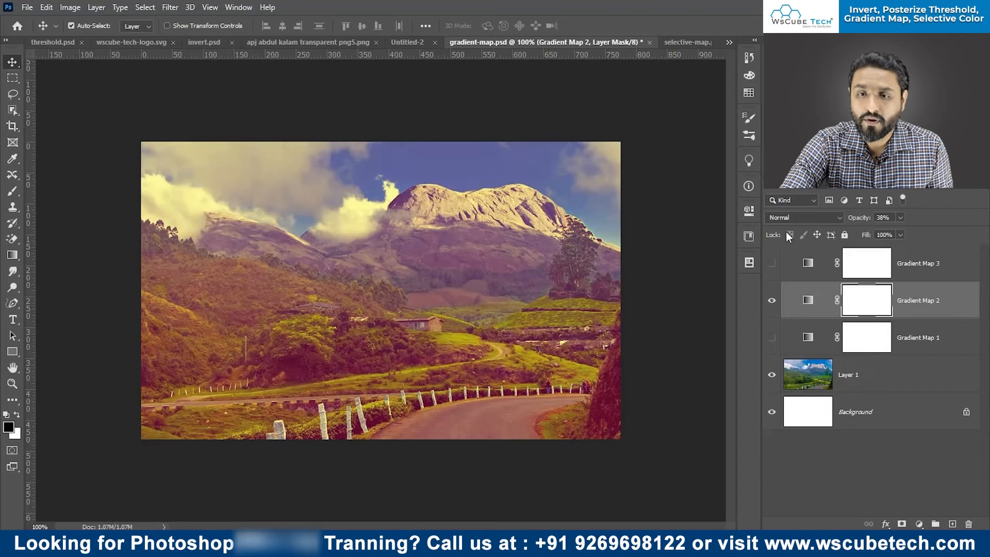
Step: In selective-map.psd, add a Selective Color adjustment layer directly above Layer 1 and choose Reds as the color range to adjust
{"action": "left_click", "coordinate": [687, 42]}
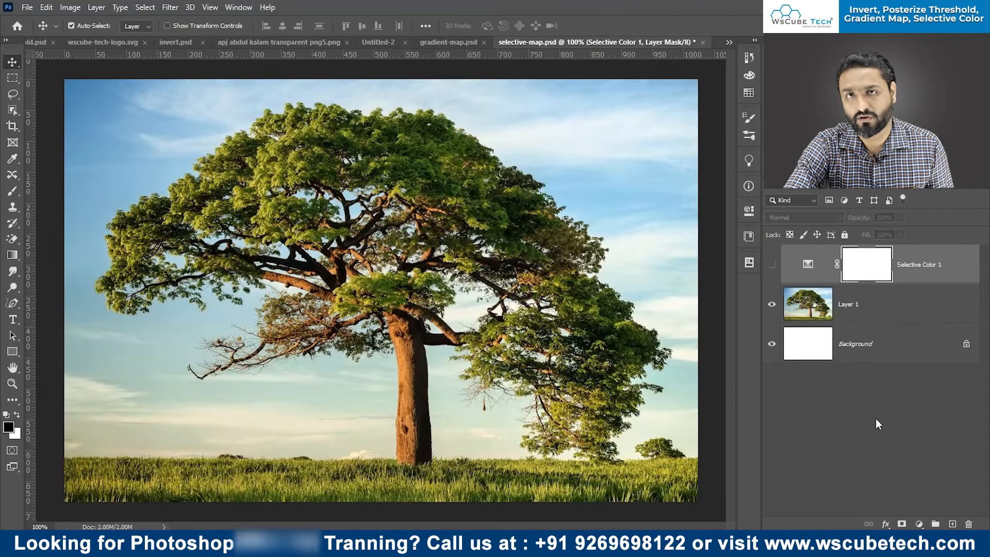
{"action": "left_click", "coordinate": [918, 523]}
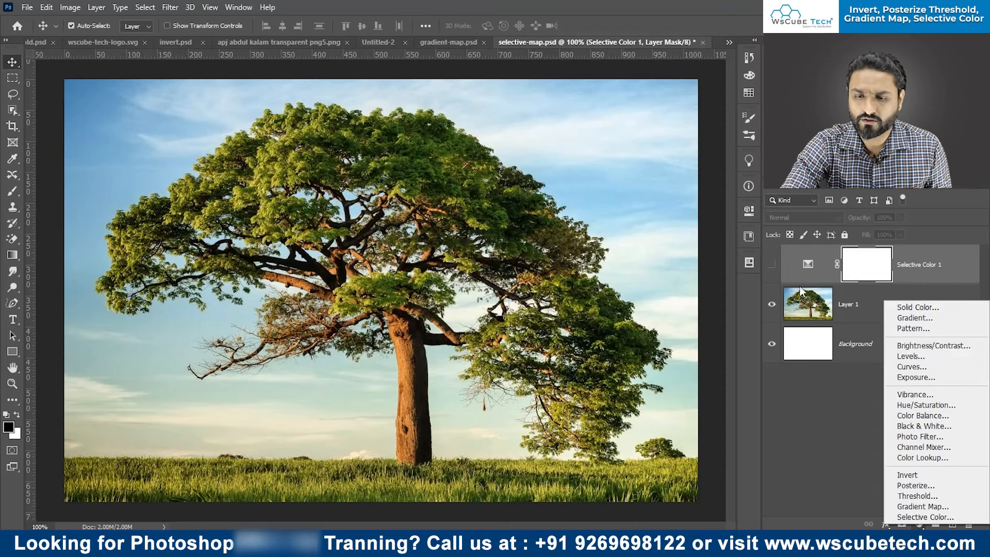
{"action": "left_click", "coordinate": [802, 304]}
{"action": "left_click", "coordinate": [803, 304]}
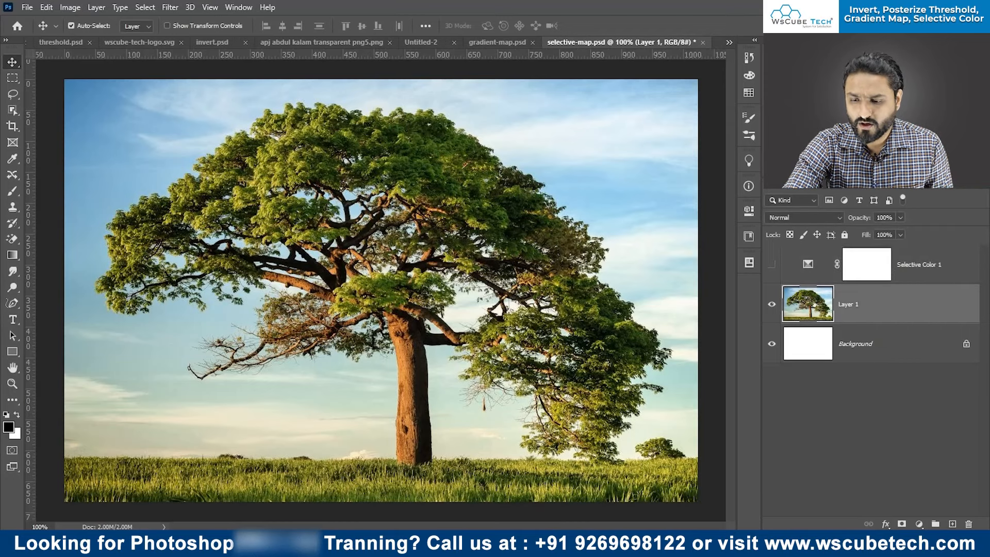
{"action": "left_click", "coordinate": [918, 524]}
{"action": "left_click", "coordinate": [921, 514]}
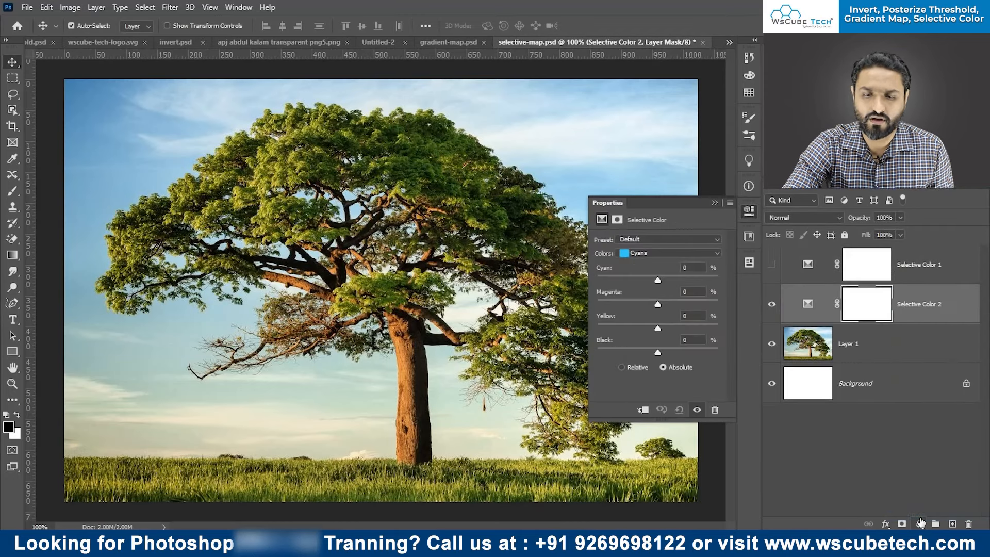
{"action": "left_click", "coordinate": [658, 251]}
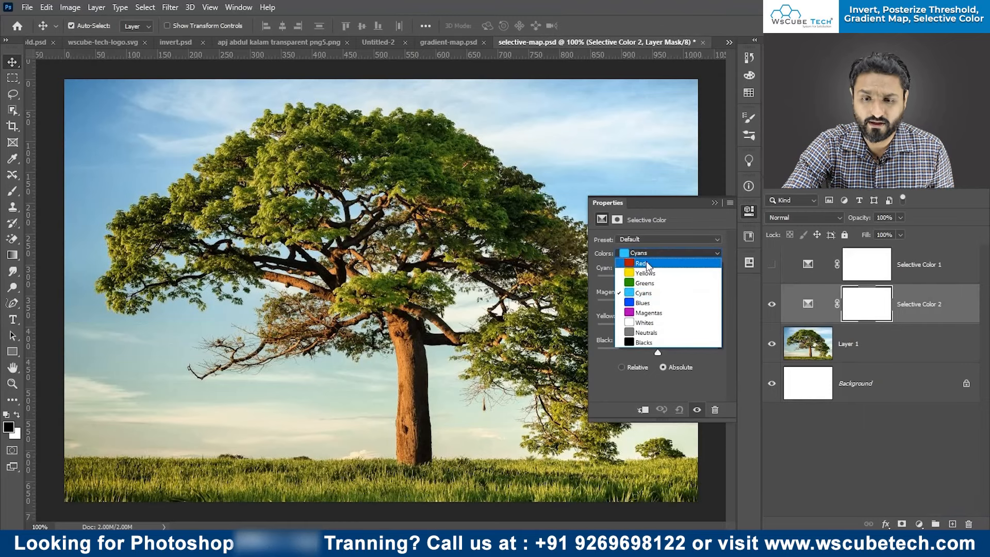
{"action": "left_click", "coordinate": [648, 264]}
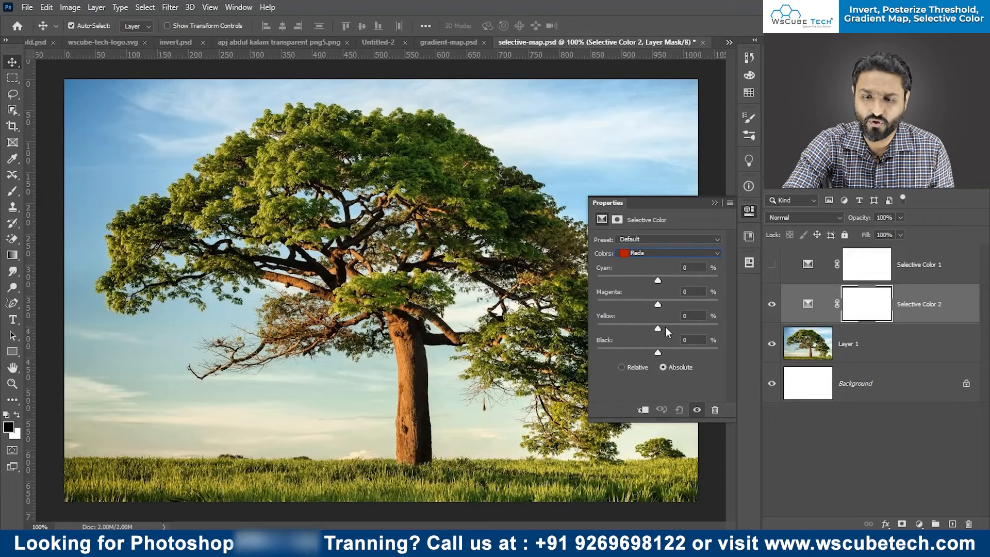
Step: Try Reds in Relative mode with Cyan +22%, Magenta -20%, Yellow +31% and Black -39%, and reset the adjustment
{"action": "left_click", "coordinate": [627, 367]}
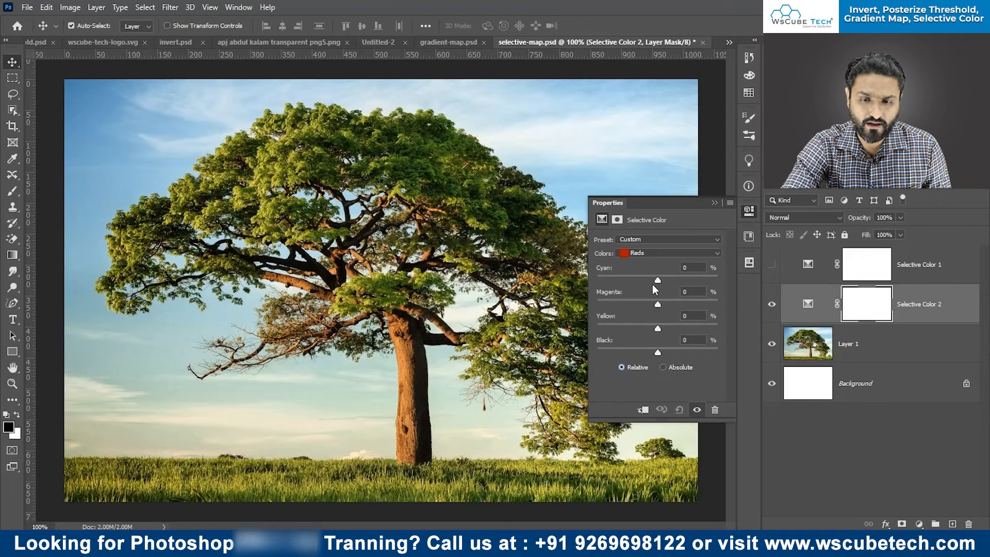
{"action": "left_click_drag", "start_coordinate": [661, 280], "coordinate": [633, 353]}
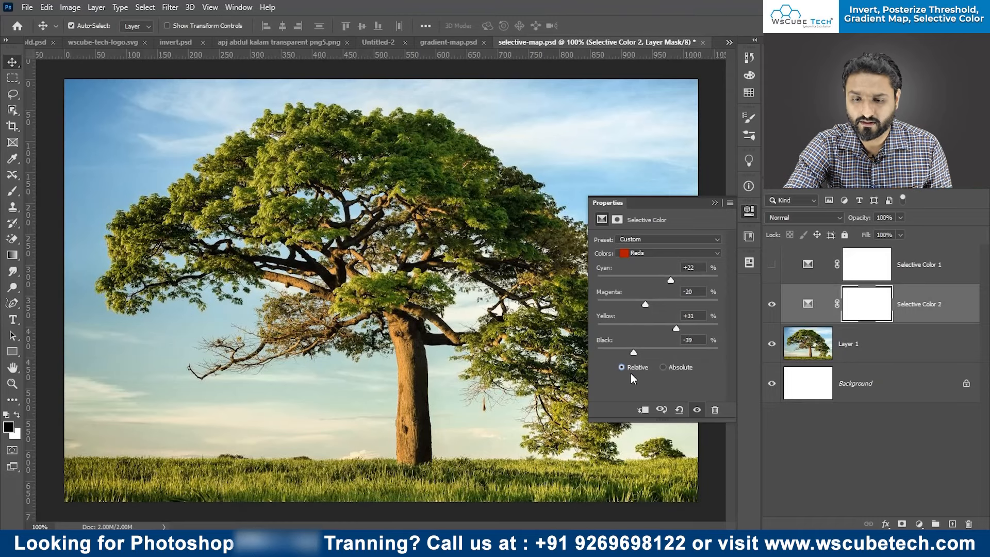
{"action": "left_click", "coordinate": [679, 411]}
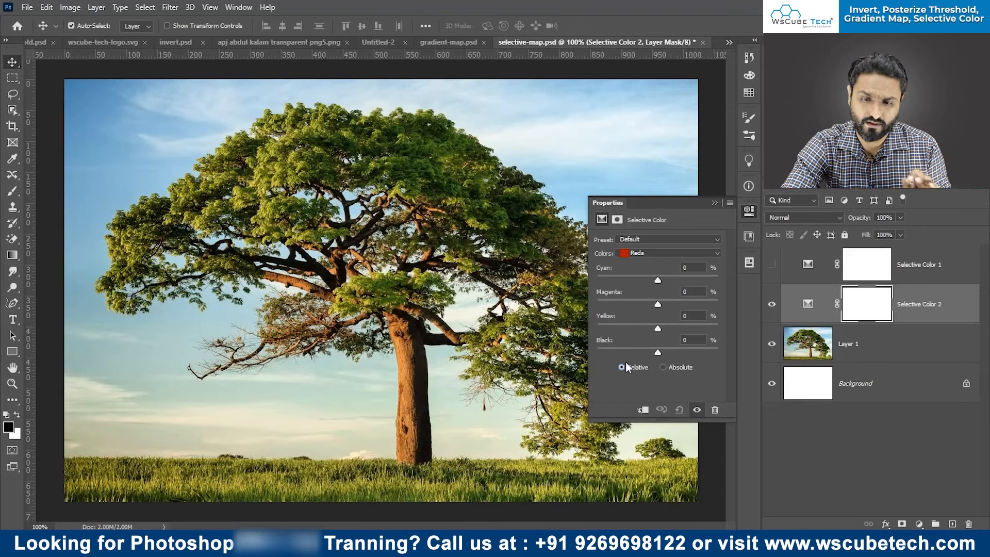
Step: Try Reds in Absolute mode with Cyan +21%, Magenta -23%, Yellow +30% and Black -17%, and reset the adjustment
{"action": "left_click", "coordinate": [662, 368]}
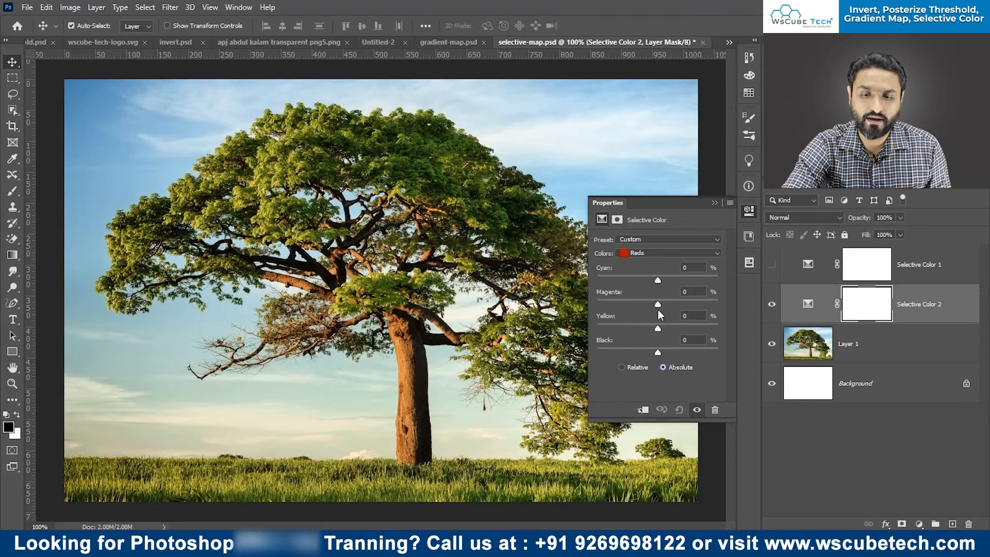
{"action": "left_click_drag", "start_coordinate": [657, 283], "coordinate": [649, 356]}
{"action": "left_click_drag", "start_coordinate": [651, 306], "coordinate": [649, 304]}
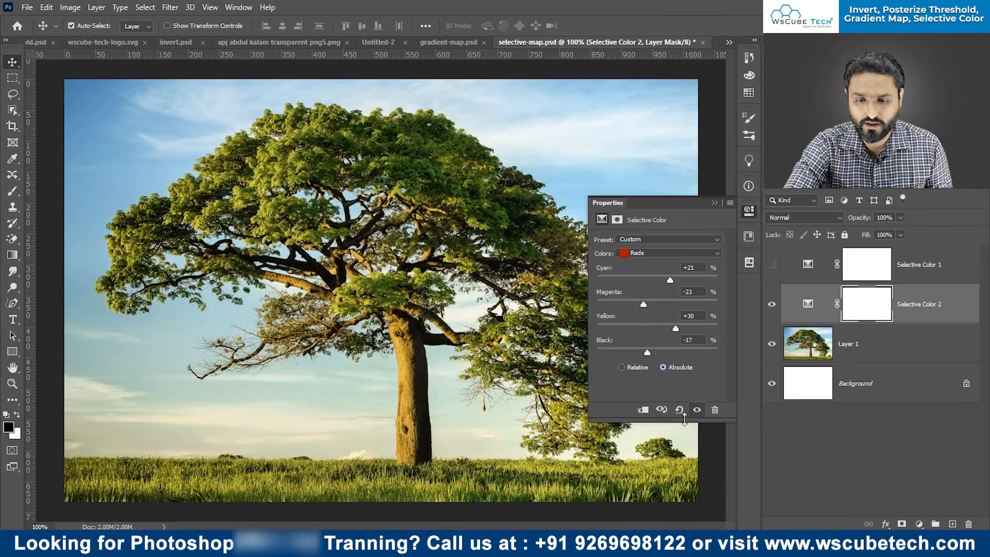
{"action": "left_click", "coordinate": [679, 409]}
Step: Set Reds to Cyan +11%, Magenta -11%, Yellow +13% and Black +35%, and compare the tree with the adjustment hidden and shown
{"action": "left_click_drag", "start_coordinate": [654, 283], "coordinate": [660, 328]}
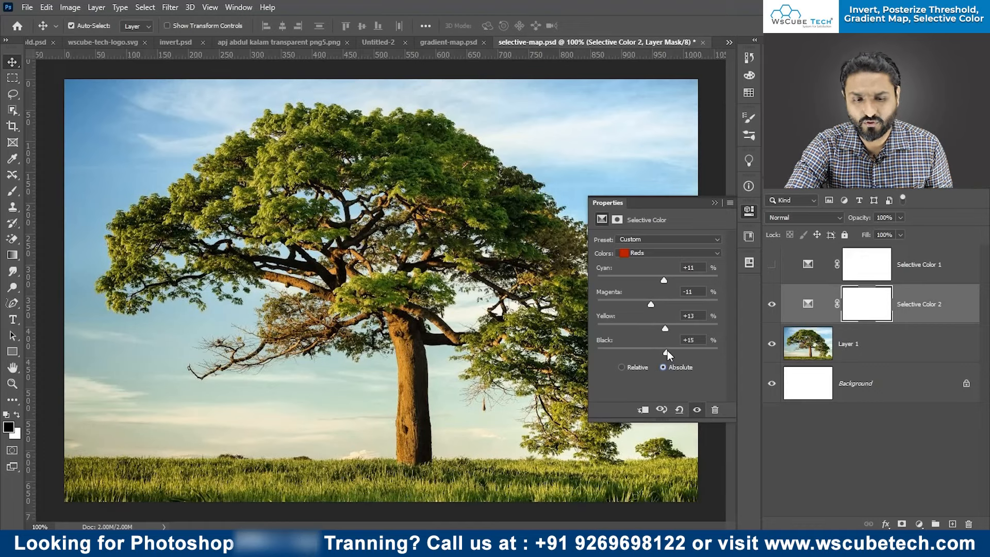
{"action": "left_click_drag", "start_coordinate": [670, 353], "coordinate": [679, 354]}
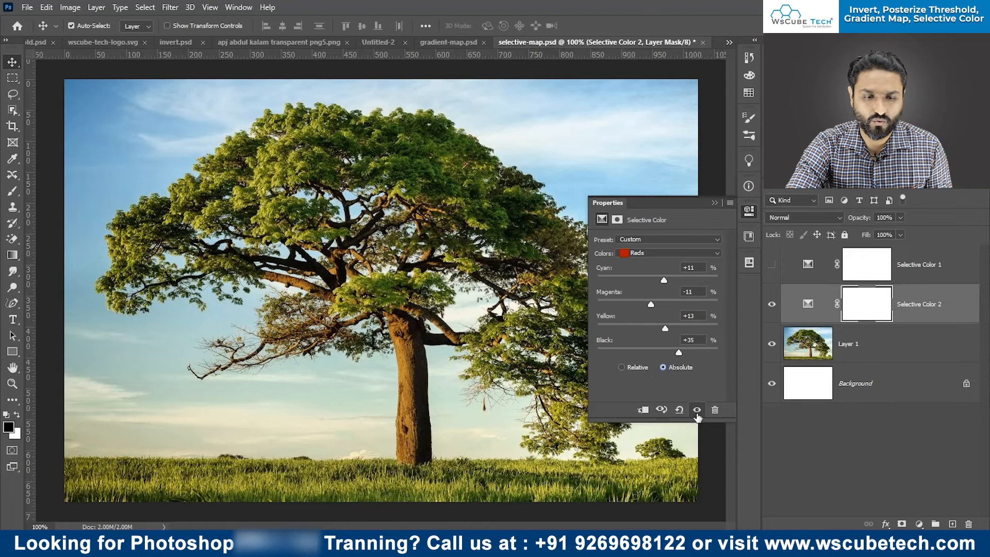
{"action": "left_click", "coordinate": [697, 409]}
{"action": "left_click", "coordinate": [698, 410]}
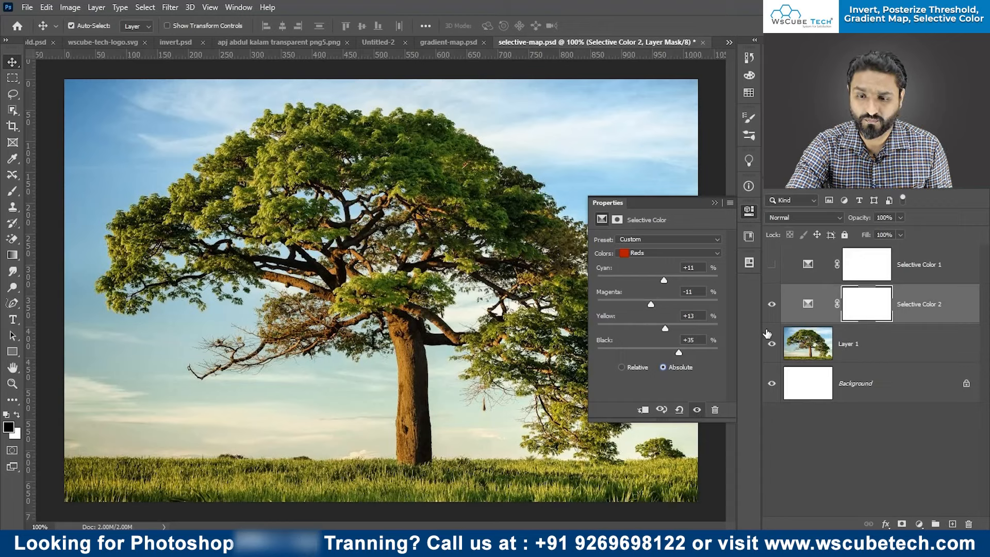
{"action": "left_click", "coordinate": [772, 304]}
{"action": "left_click", "coordinate": [772, 305]}
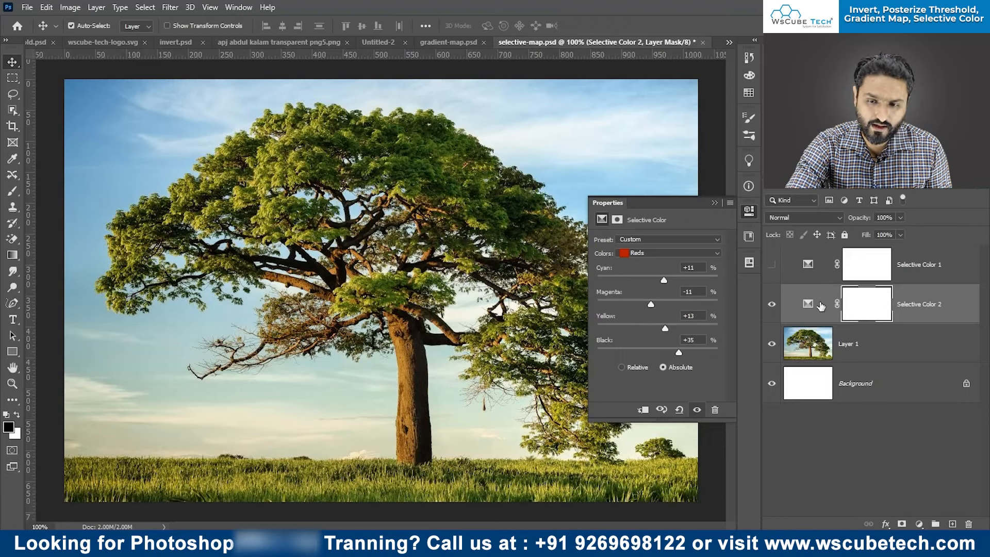
{"action": "left_click", "coordinate": [773, 304]}
{"action": "left_click", "coordinate": [773, 304]}
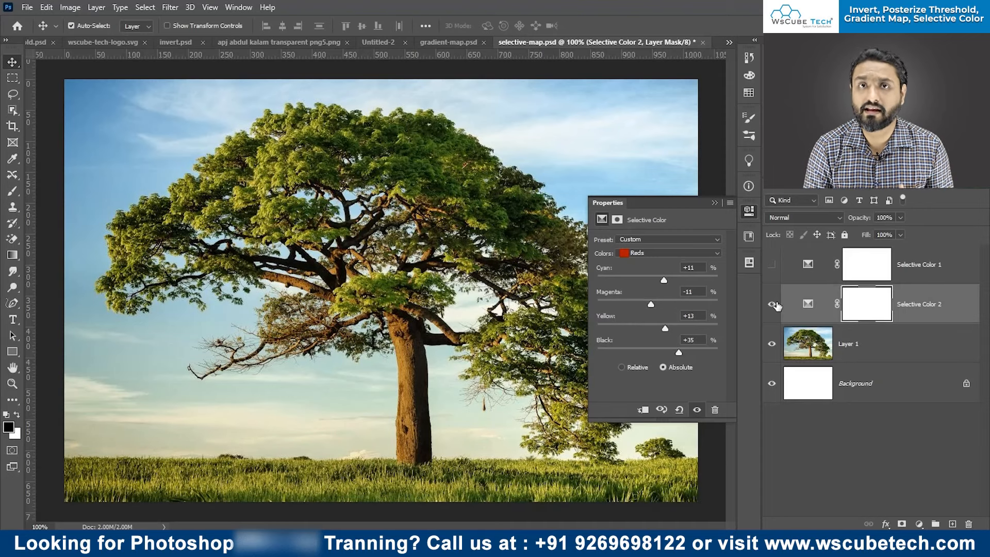
Step: Set Reds to Cyan -10%, Magenta -5%, Yellow -2% and Black +2%, and compare the tree with Selective Color 2 hidden and shown
{"action": "left_click", "coordinate": [644, 253]}
{"action": "left_click", "coordinate": [646, 265]}
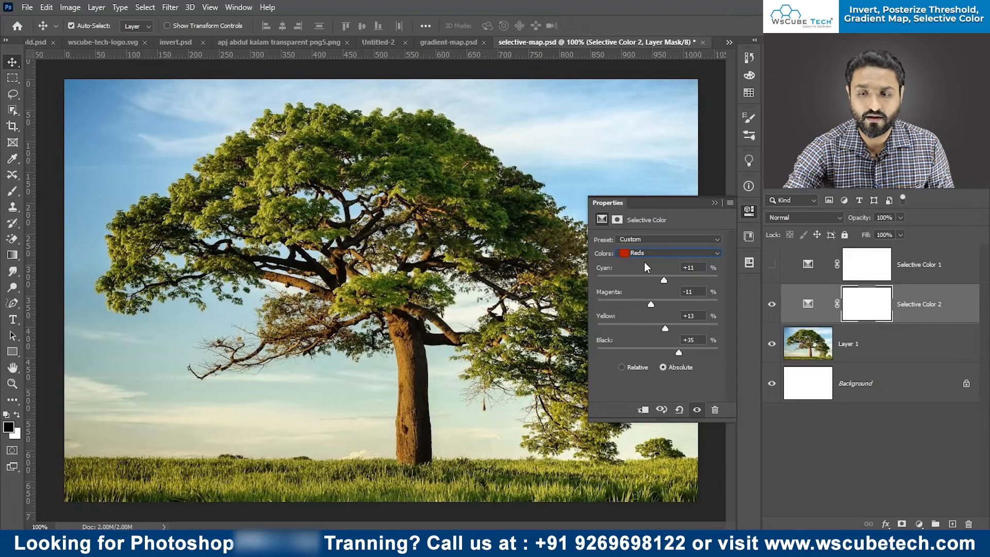
{"action": "left_click_drag", "start_coordinate": [664, 280], "coordinate": [658, 354]}
{"action": "left_click", "coordinate": [768, 305]}
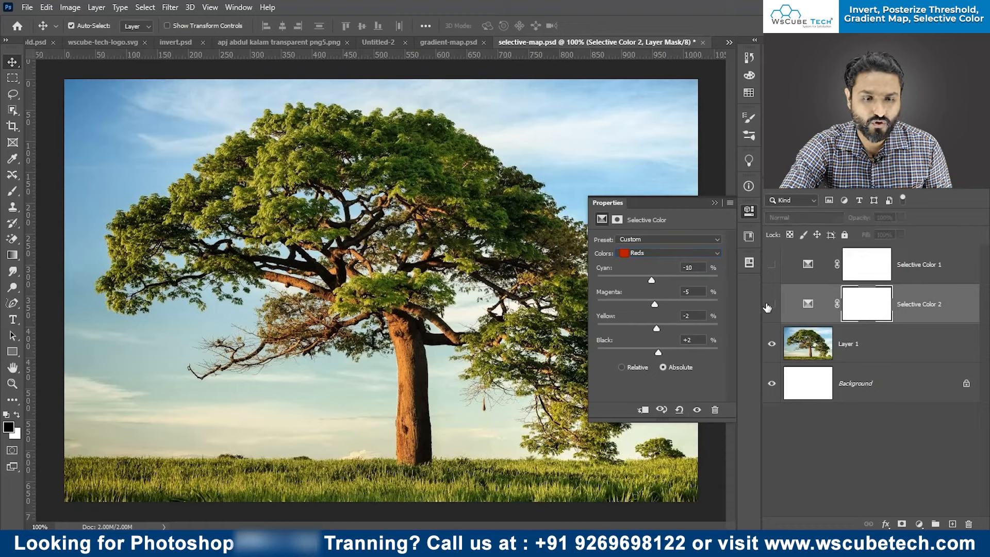
{"action": "left_click", "coordinate": [769, 306]}
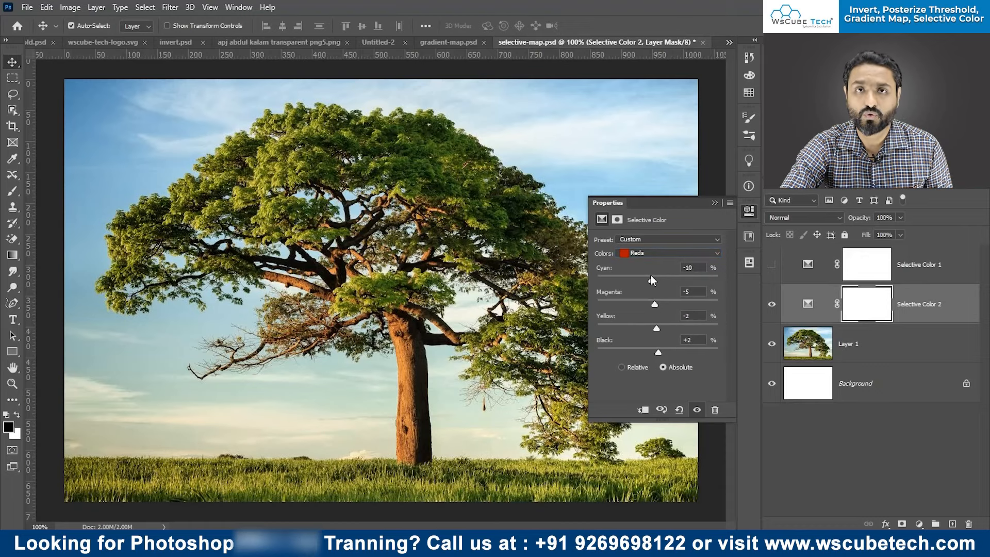
Step: Set the Reds of Selective Color 2 to Cyan +5%, Magenta -12%, Yellow +10% and Black +23%
{"action": "left_click", "coordinate": [627, 252]}
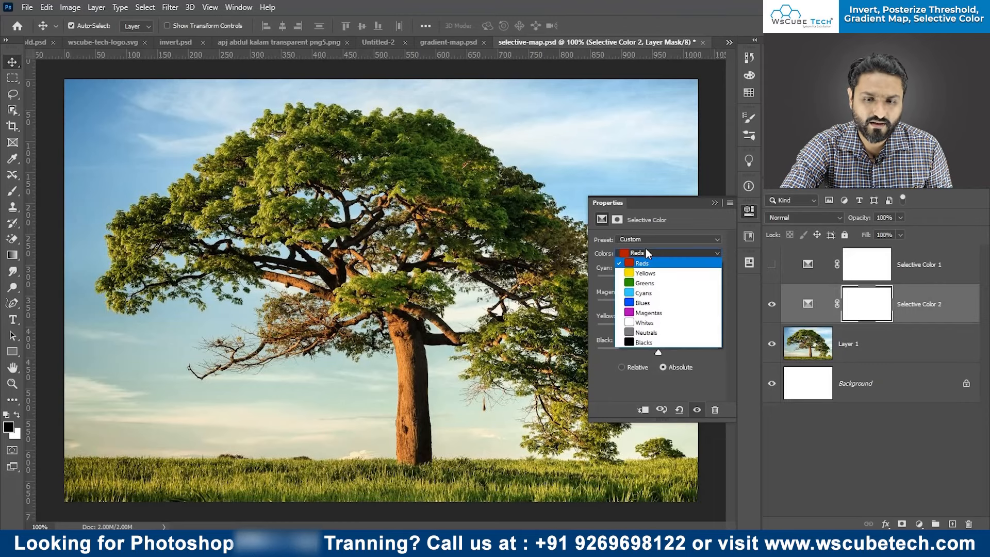
{"action": "left_click", "coordinate": [627, 253]}
{"action": "left_click_drag", "start_coordinate": [651, 278], "coordinate": [672, 352]}
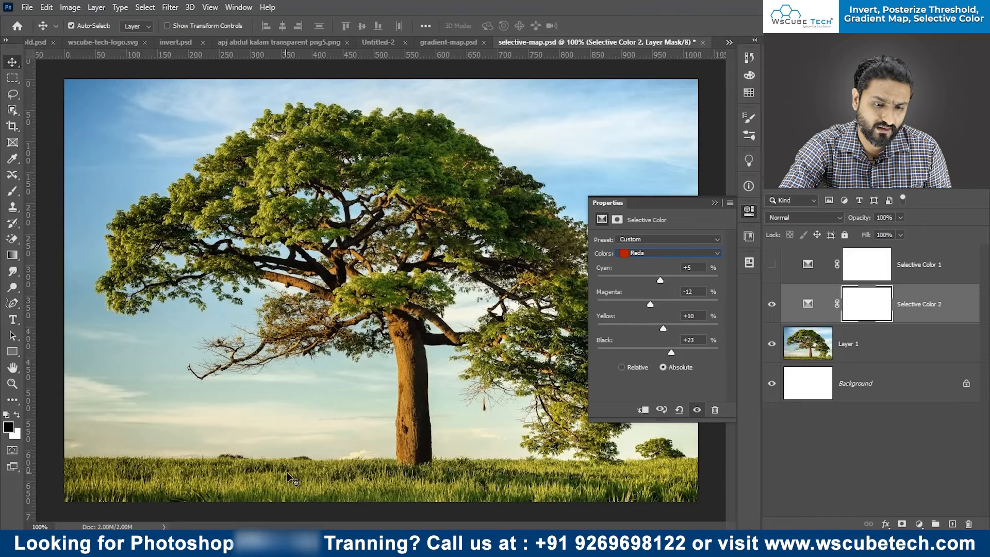
Step: Set the Yellows of Selective Color 2 to Cyan +18%, Magenta -3%, Yellow -3% and Black -16%
{"action": "left_click", "coordinate": [652, 252]}
{"action": "left_click", "coordinate": [644, 272]}
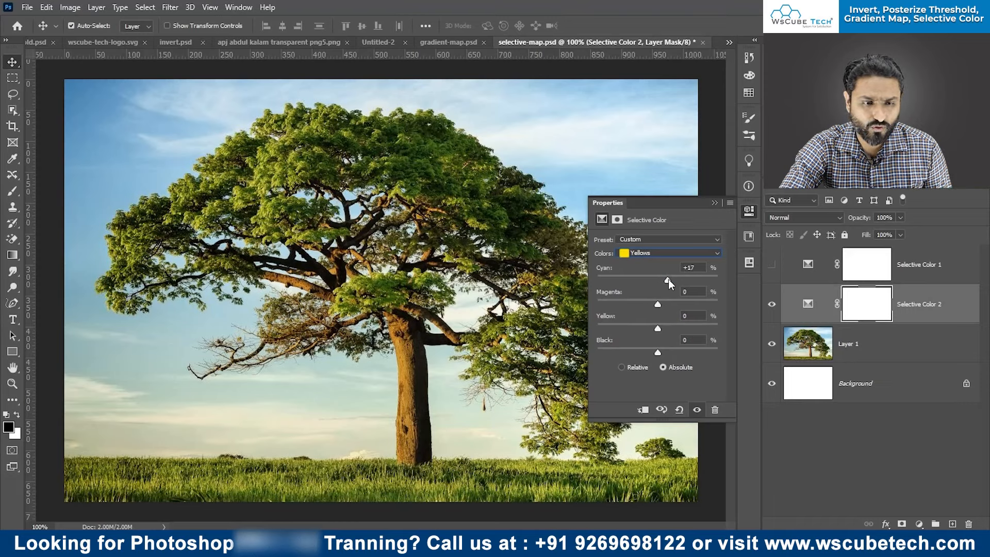
{"action": "left_click_drag", "start_coordinate": [659, 303], "coordinate": [648, 352]}
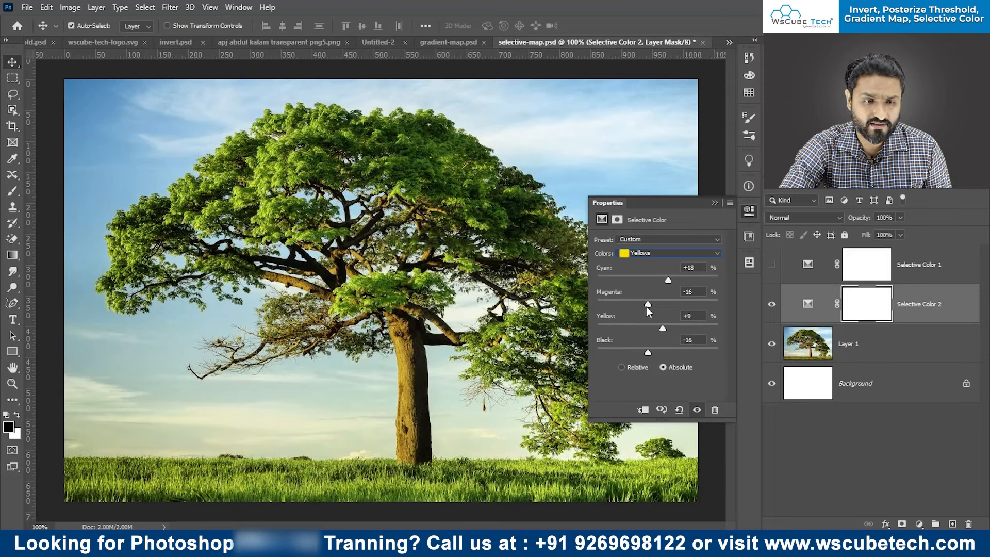
{"action": "left_click_drag", "start_coordinate": [648, 304], "coordinate": [661, 326]}
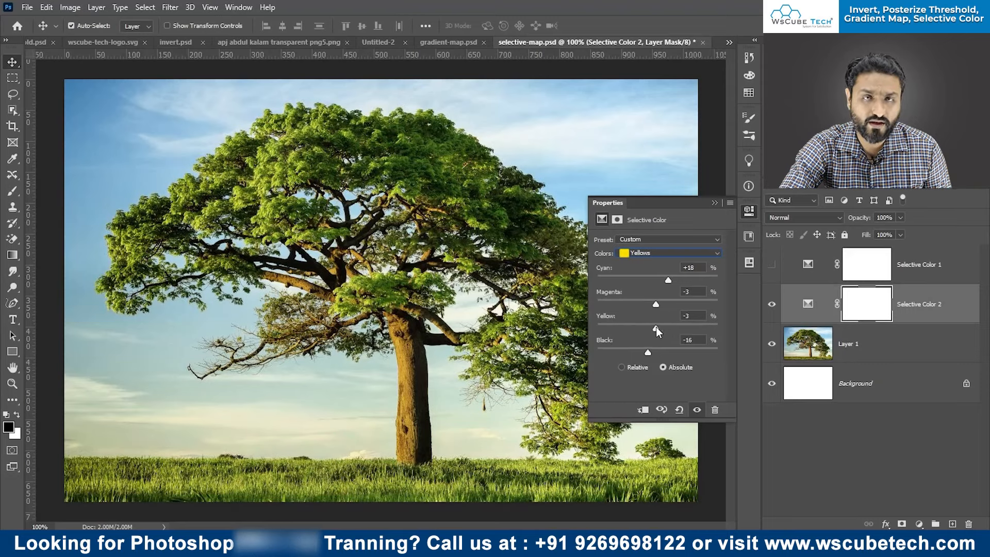
Step: Compare the tree and grass colors repeatedly with the Selective Color 2 layer hidden and shown, leaving the layer shown
{"action": "left_click", "coordinate": [772, 308]}
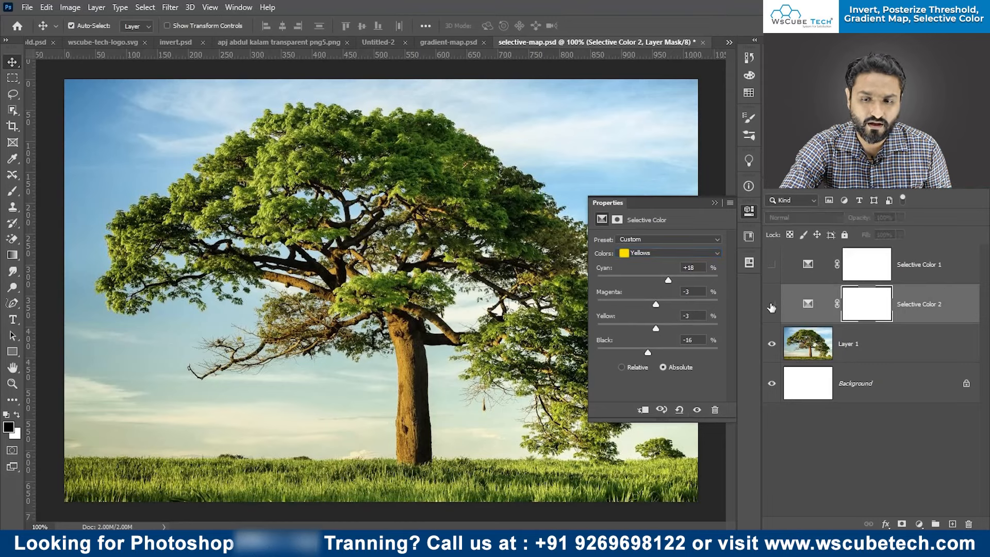
{"action": "left_click", "coordinate": [771, 307]}
{"action": "left_click", "coordinate": [771, 307]}
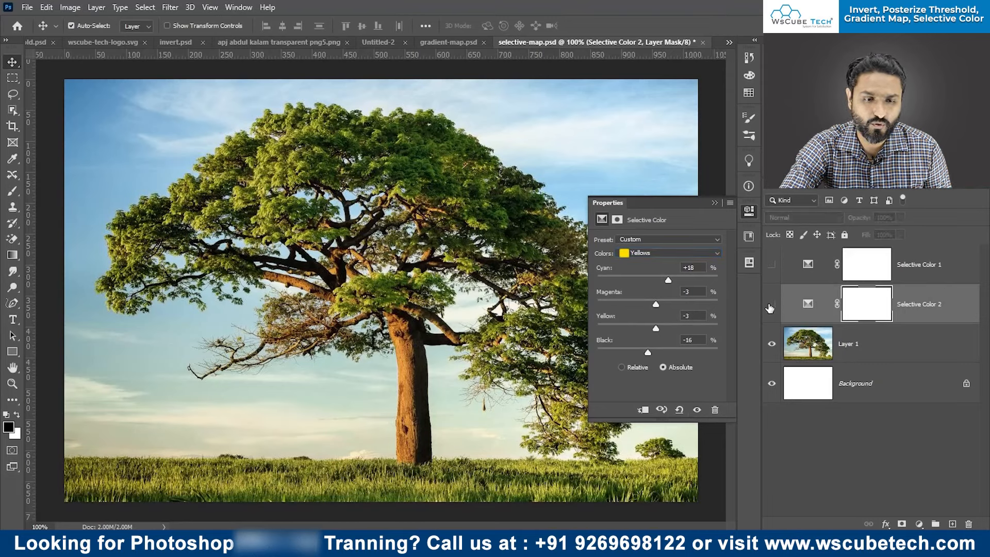
{"action": "left_click", "coordinate": [771, 307]}
{"action": "left_click", "coordinate": [772, 307]}
{"action": "left_click", "coordinate": [772, 307]}
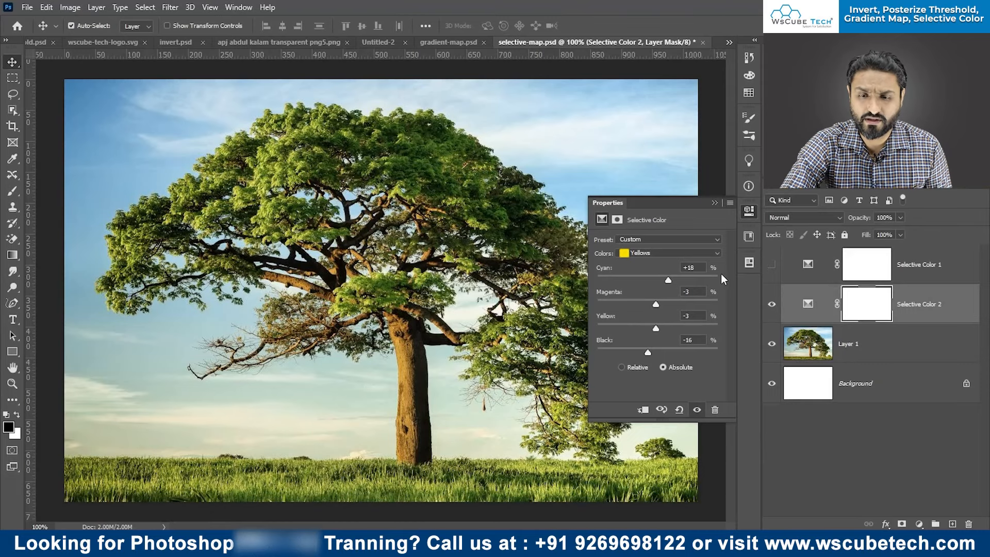
Step: Set the Blues of Selective Color 2 to Cyan +4%, Magenta -9%, Yellow -12% and Black +20%, and collapse the adjustment's properties
{"action": "left_click", "coordinate": [704, 254]}
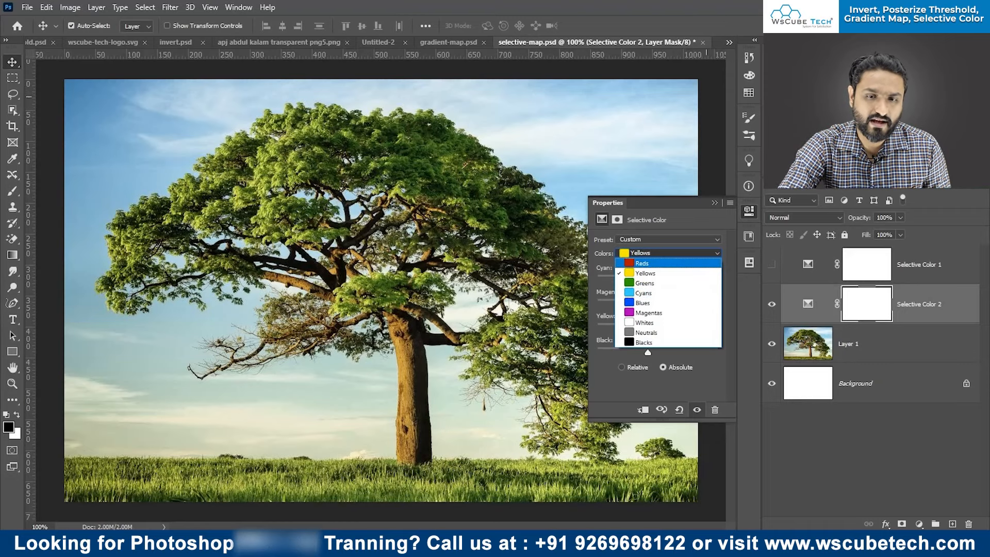
{"action": "left_click", "coordinate": [642, 302]}
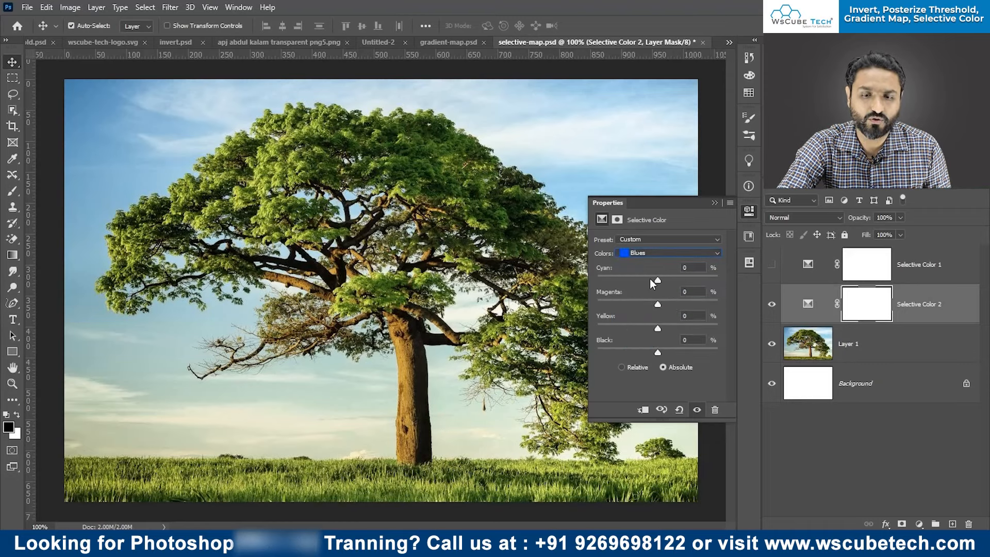
{"action": "left_click_drag", "start_coordinate": [655, 278], "coordinate": [646, 303]}
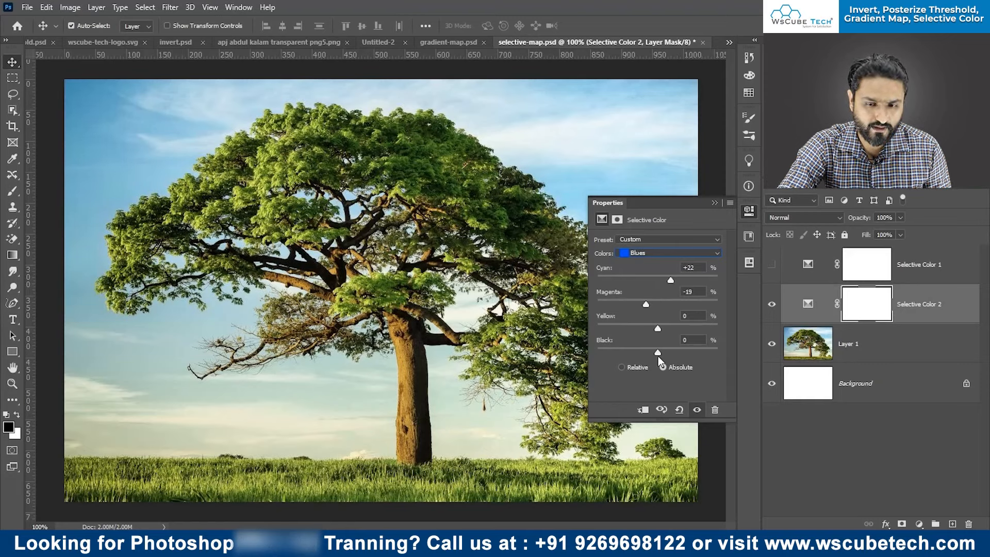
{"action": "left_click_drag", "start_coordinate": [669, 351], "coordinate": [667, 281]}
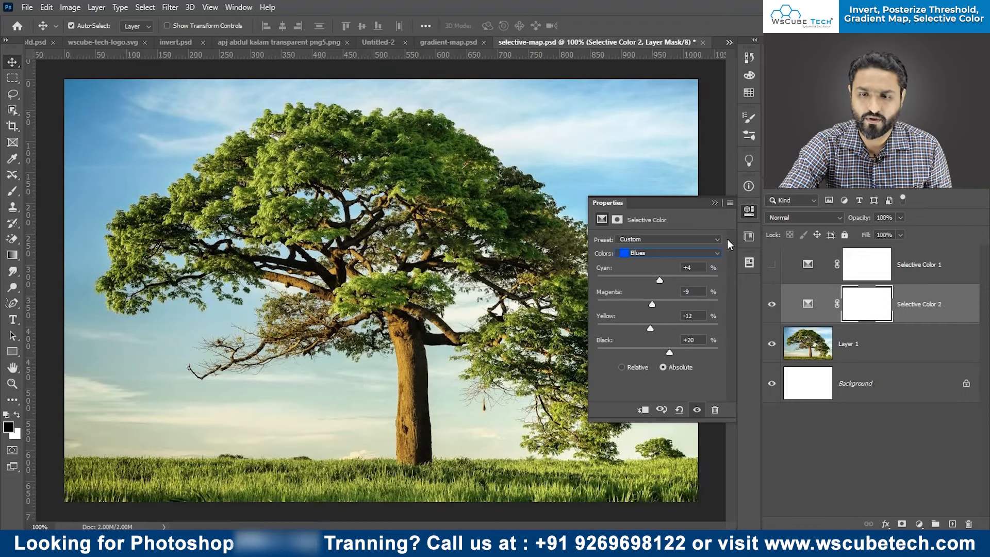
{"action": "left_click", "coordinate": [714, 203]}
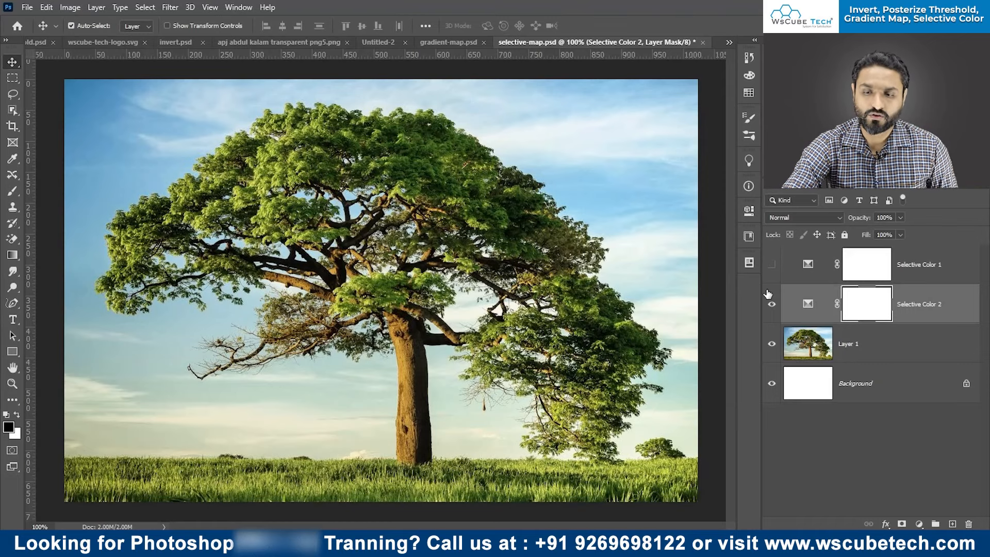
Step: Compare the sky, tree and grass repeatedly with the Selective Color 2 layer hidden and shown, leaving it shown
{"action": "left_click", "coordinate": [773, 305]}
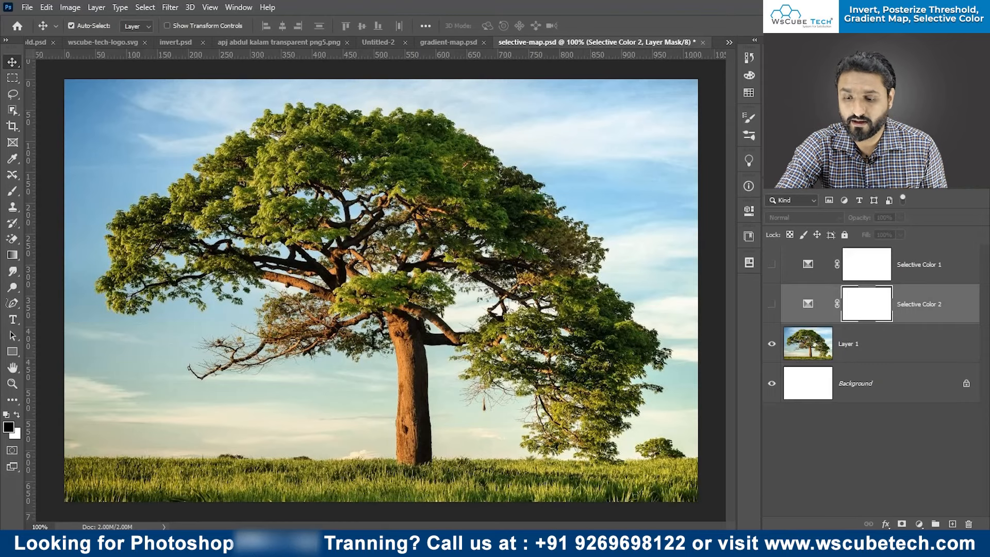
{"action": "left_click", "coordinate": [772, 304]}
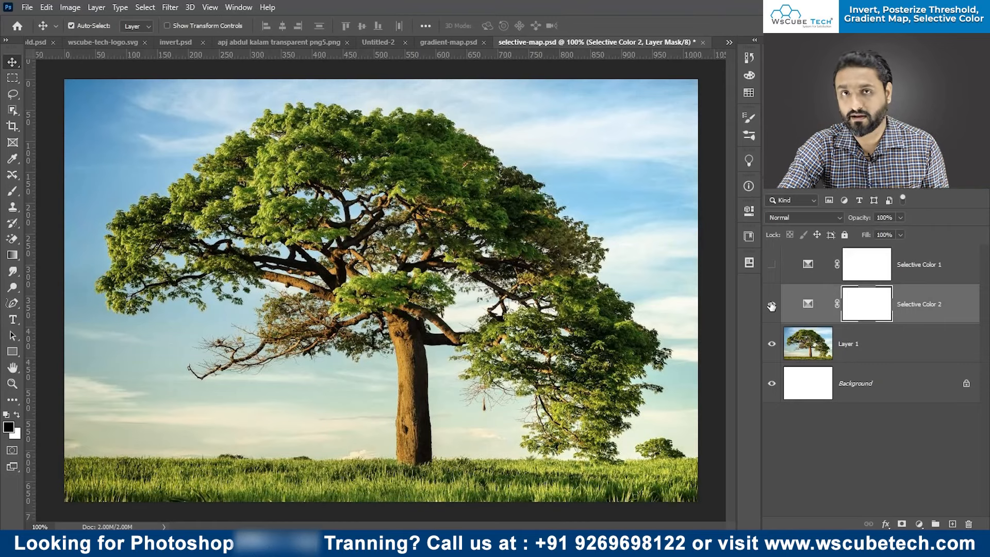
{"action": "left_click", "coordinate": [772, 305]}
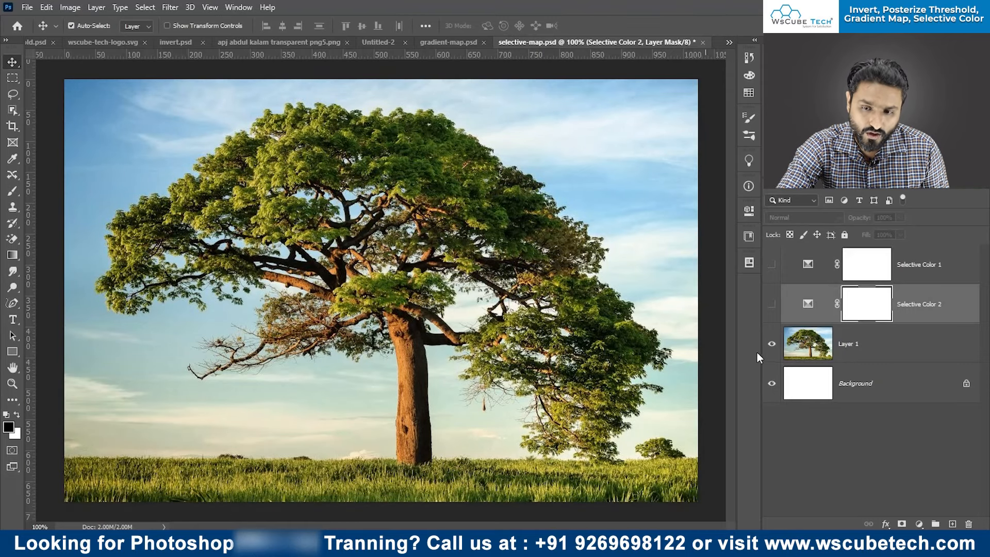
{"action": "left_click", "coordinate": [772, 305]}
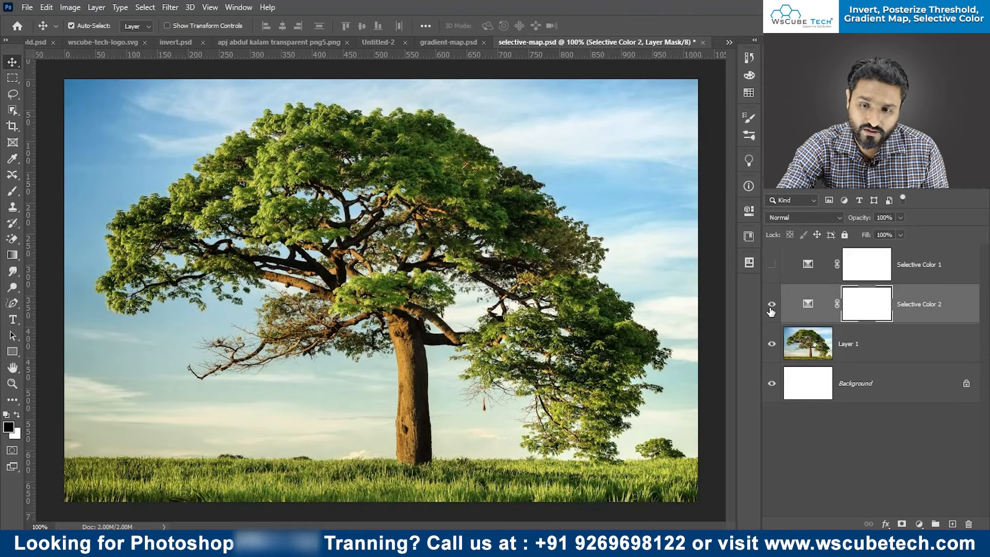
{"action": "left_click", "coordinate": [771, 306]}
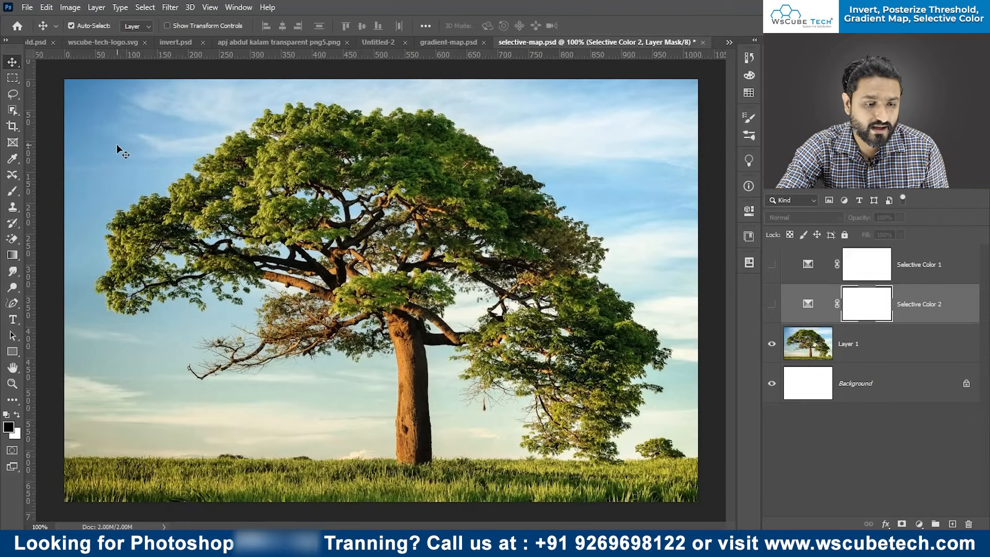
{"action": "left_click", "coordinate": [771, 305]}
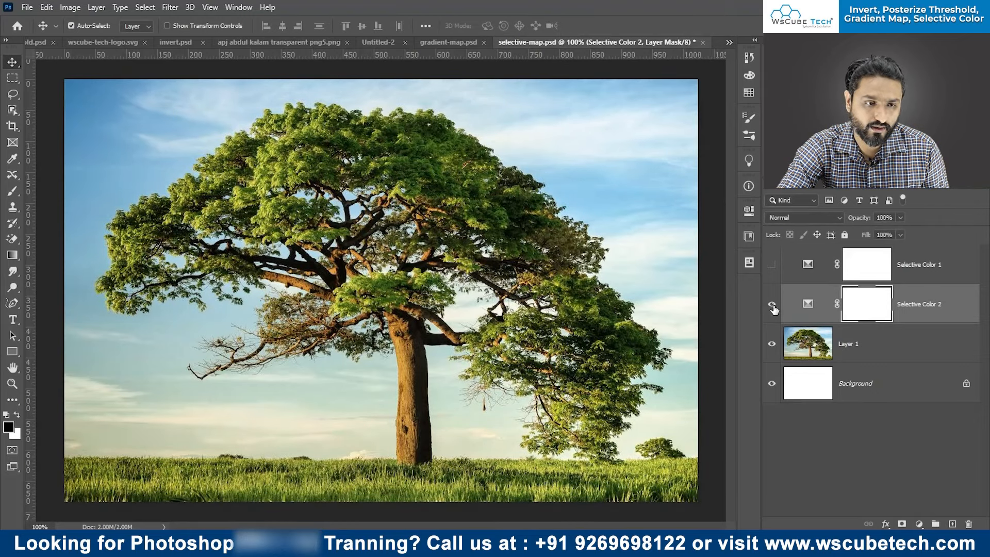
{"action": "left_click", "coordinate": [772, 306]}
{"action": "left_click", "coordinate": [772, 307]}
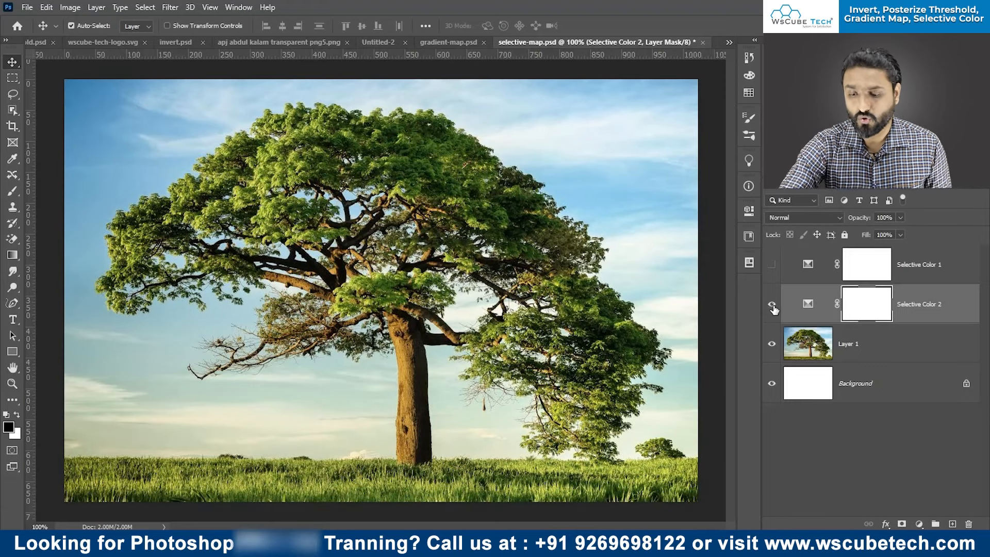
Step: Review the list of available fill and adjustment layers from Solid Color to Selective Color without adding one
{"action": "left_click", "coordinate": [920, 525]}
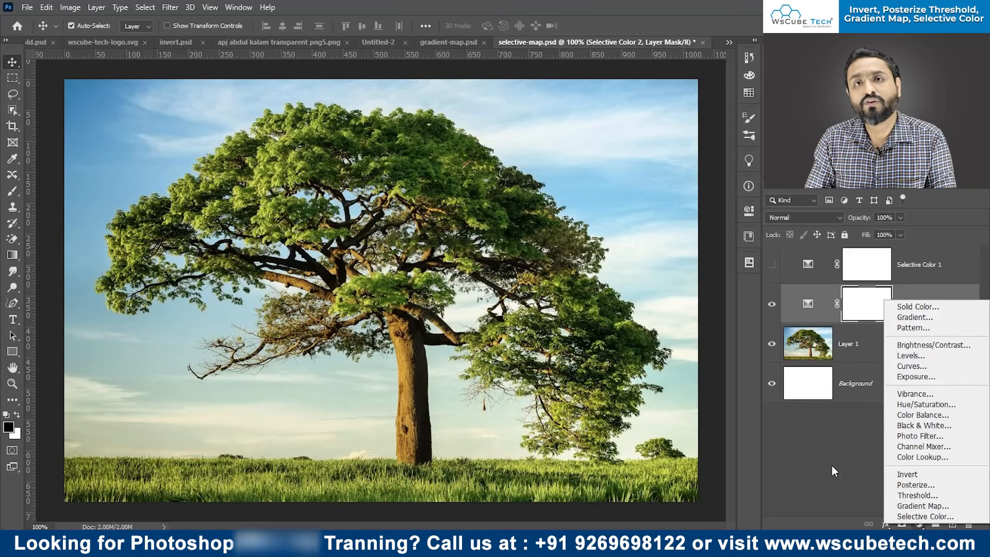
{"action": "key", "text": "Escape"}
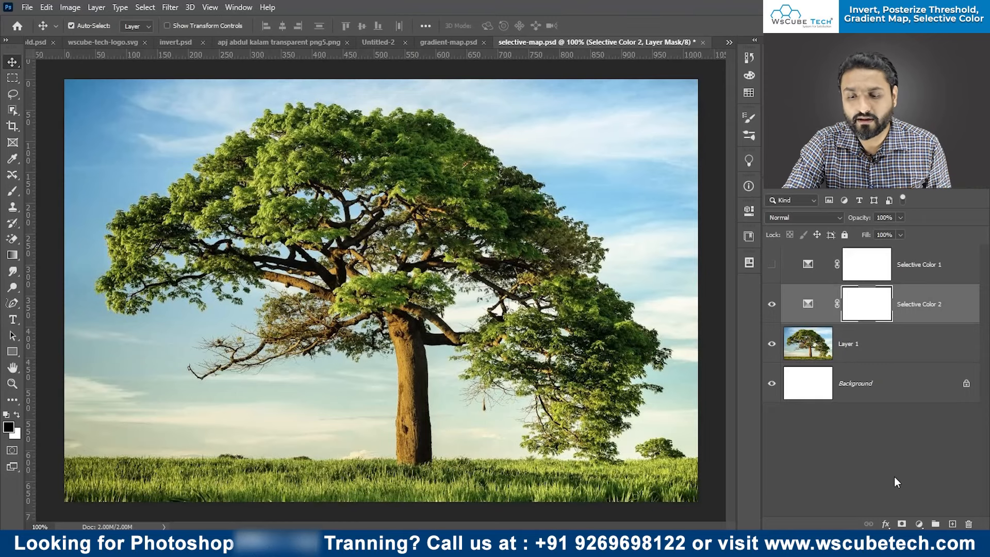
{"action": "left_click", "coordinate": [919, 524]}
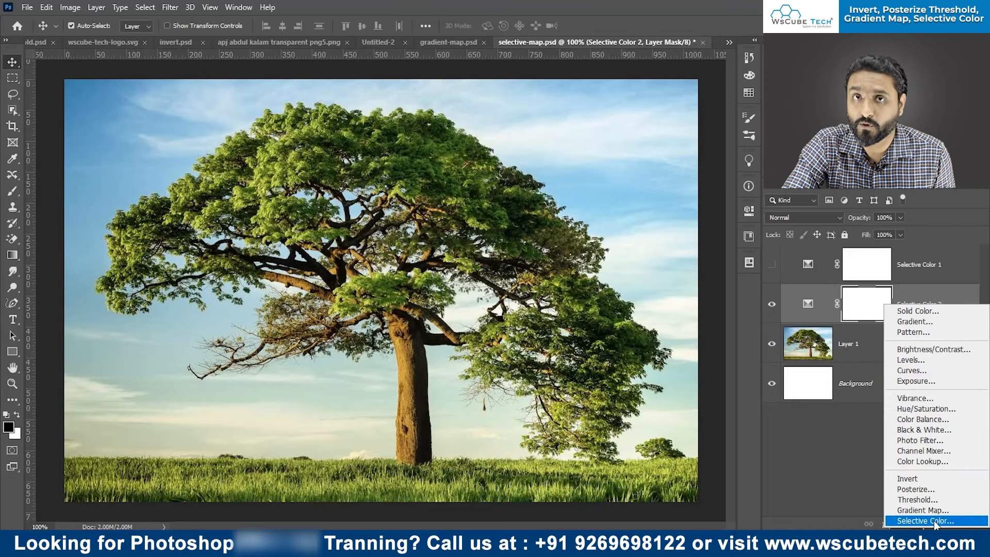
{"action": "left_click", "coordinate": [825, 473]}
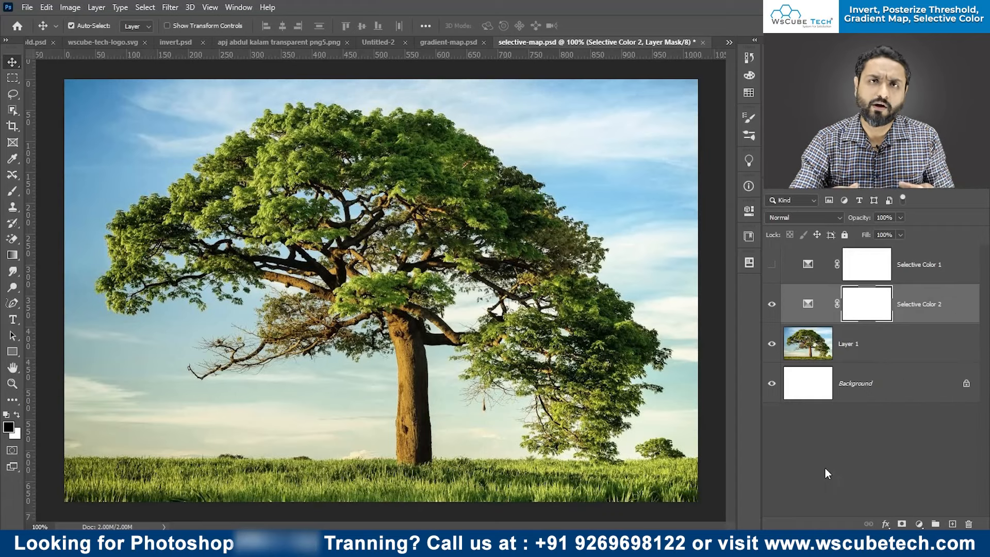